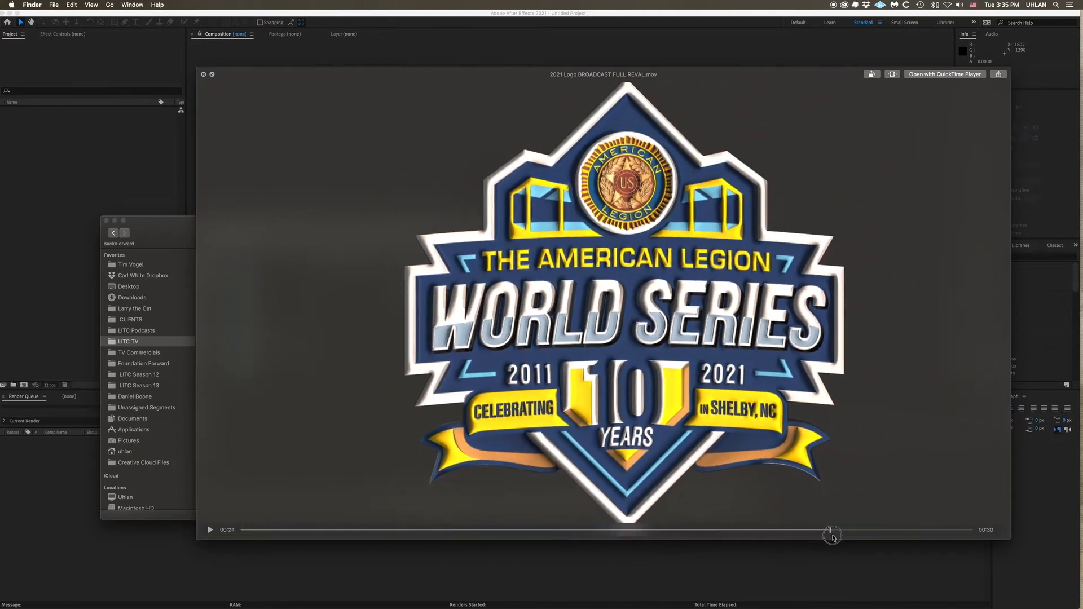
- Close the video preview and create a new folder named Tutorial inside the logos folder
key(space)
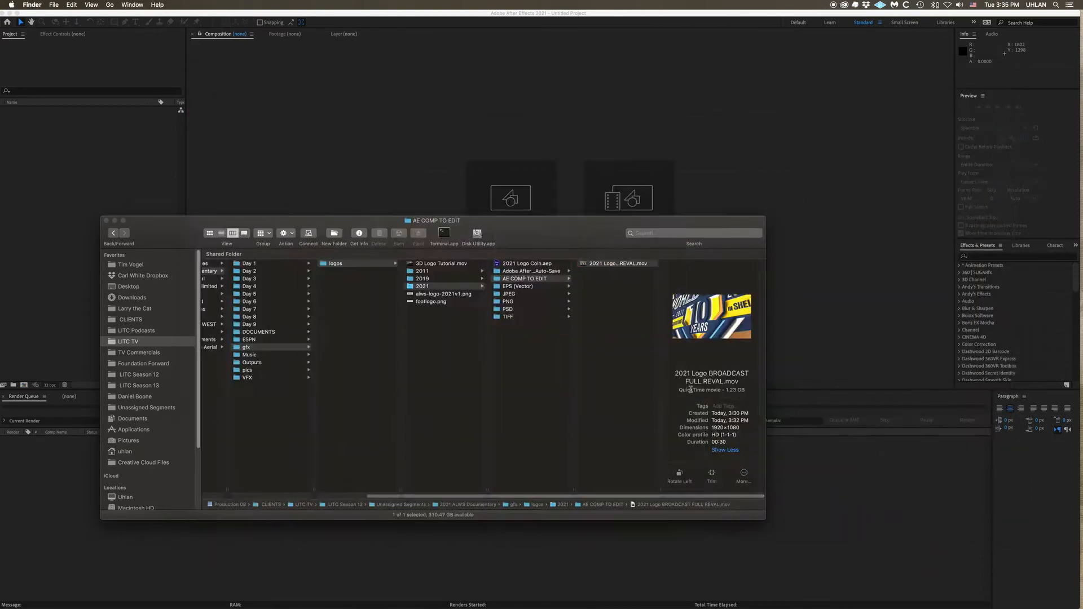
key(Left)
key(Left)
drag(515, 238, 566, 214)
click(501, 326)
right_click(457, 311)
click(492, 318)
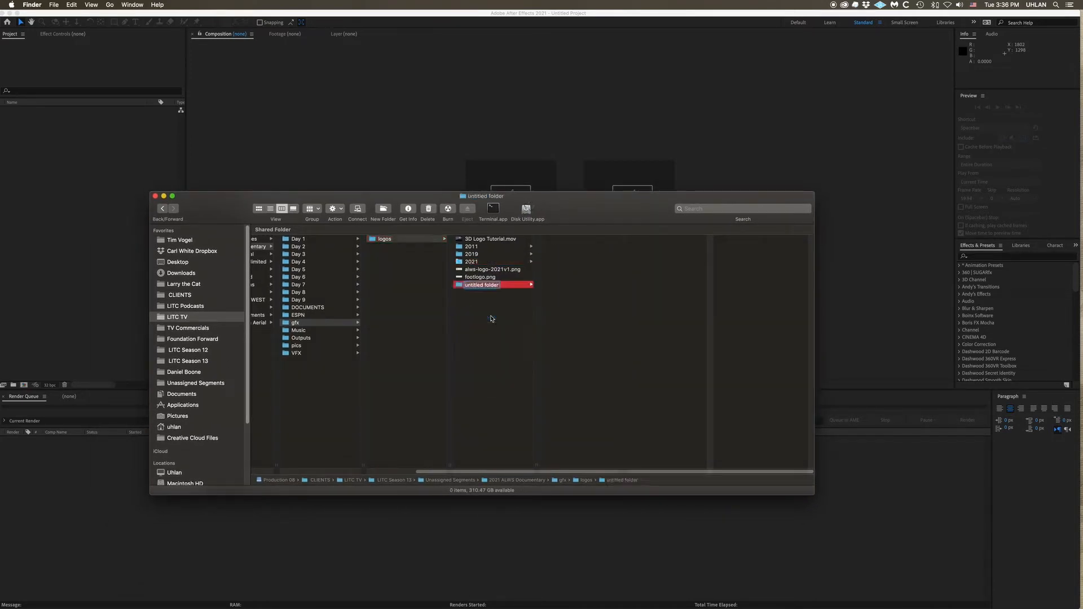
text(Tutorial)
key(Return)
- Copy the 2400x2400 ALWS logo PNG from the 2021 PNG folder into the Tutorial folder
click(473, 262)
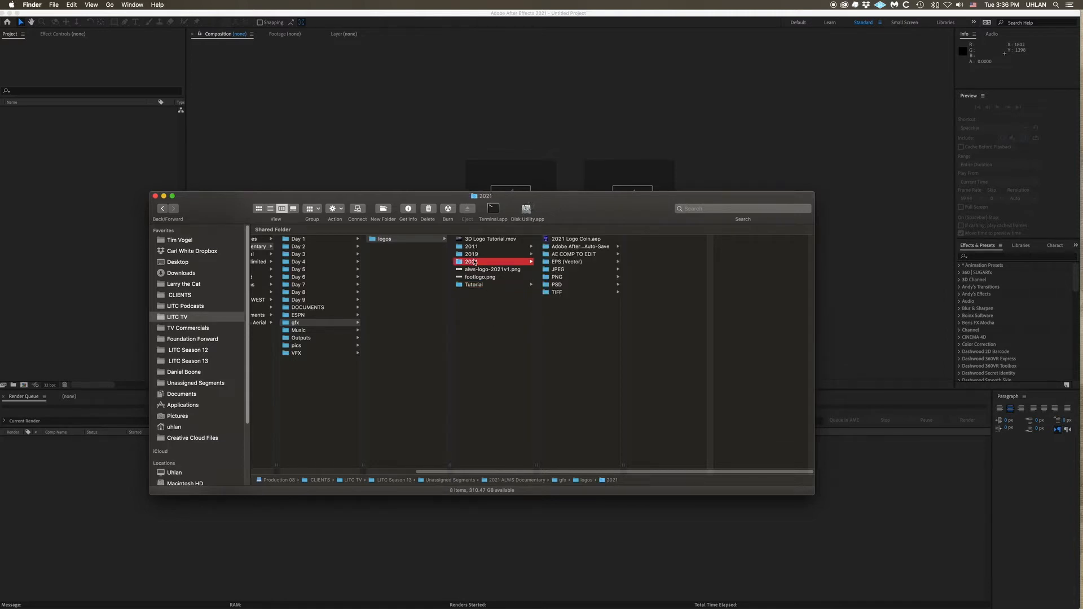
click(556, 278)
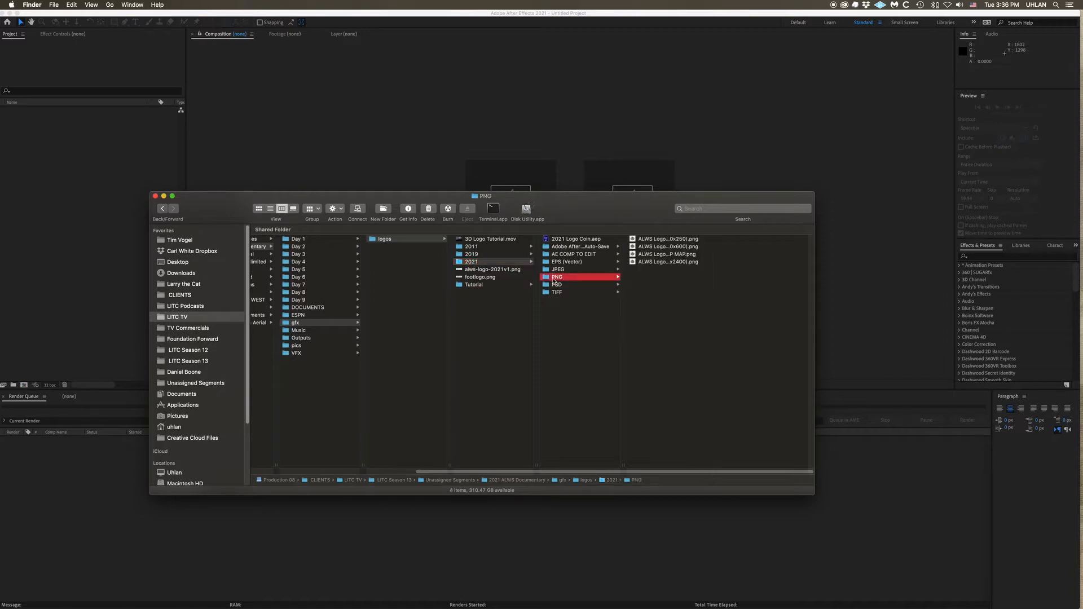
click(668, 263)
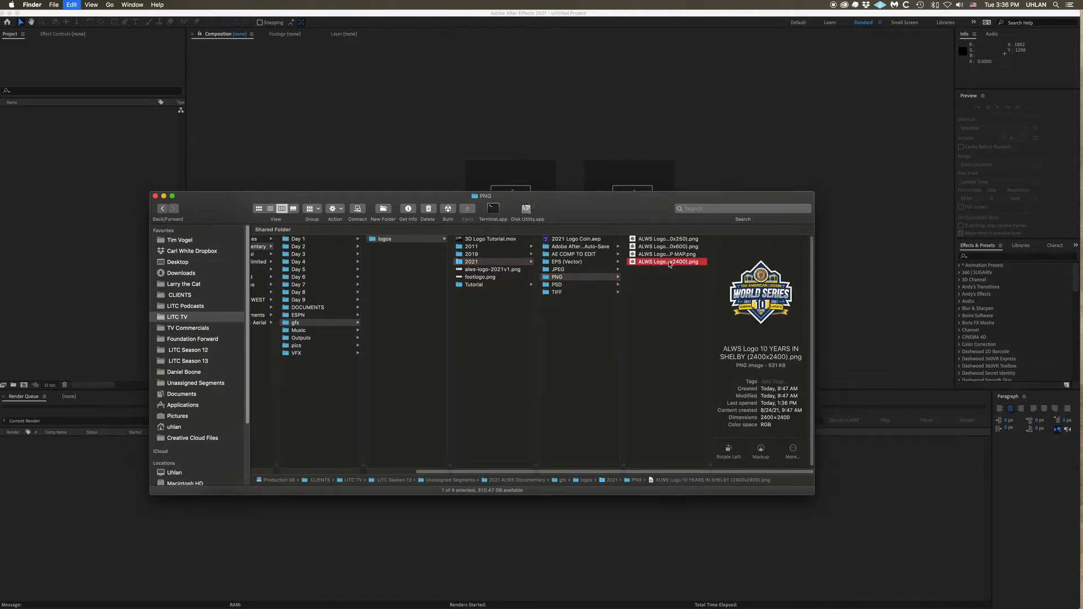
click(485, 285)
key(super+v)
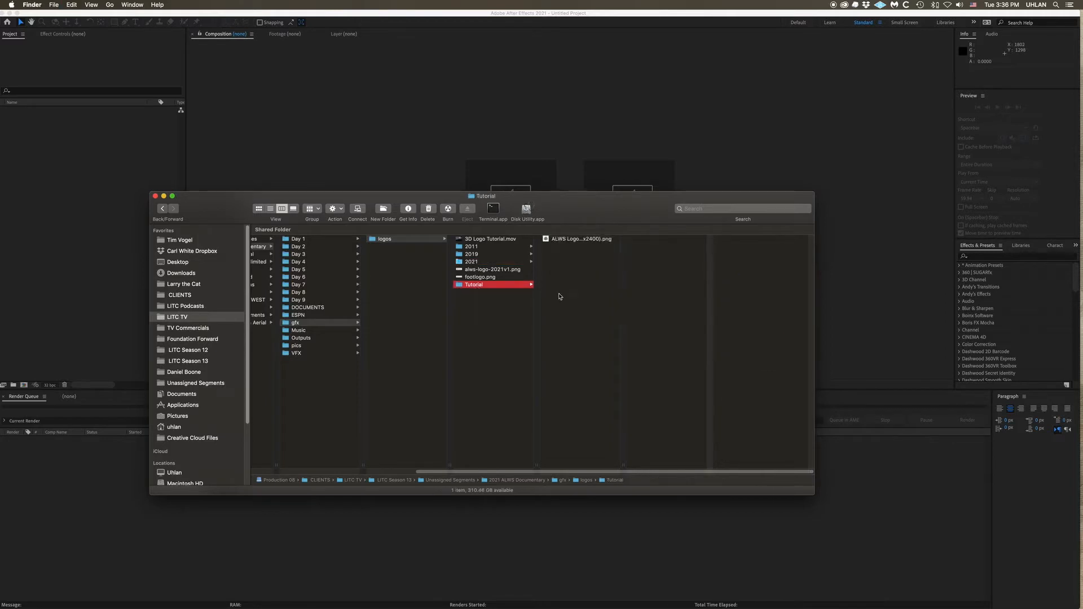
- Open the copied logo PNG in Photoshop and convert it to grayscale
click(558, 240)
drag(547, 241, 223, 593)
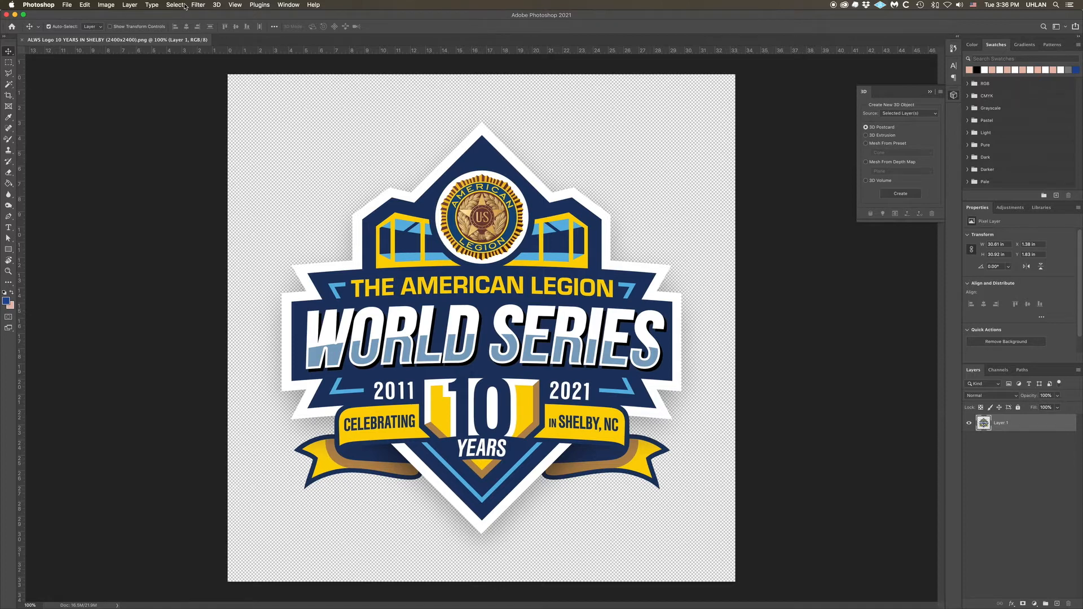
click(106, 4)
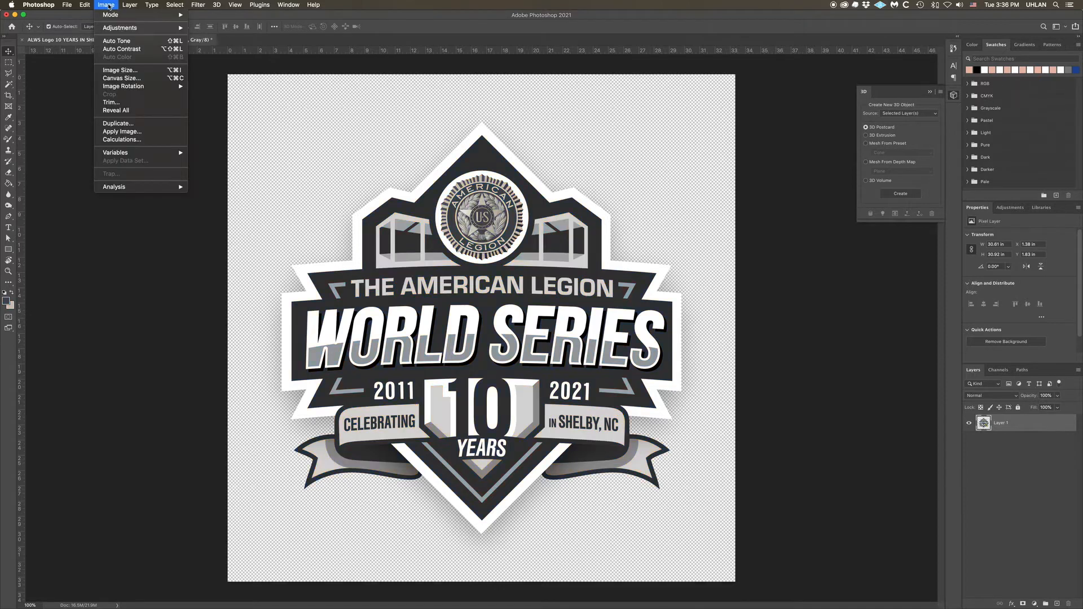
- Raise the contrast of the flat grayscale logo to 100
mouse_move(119, 27)
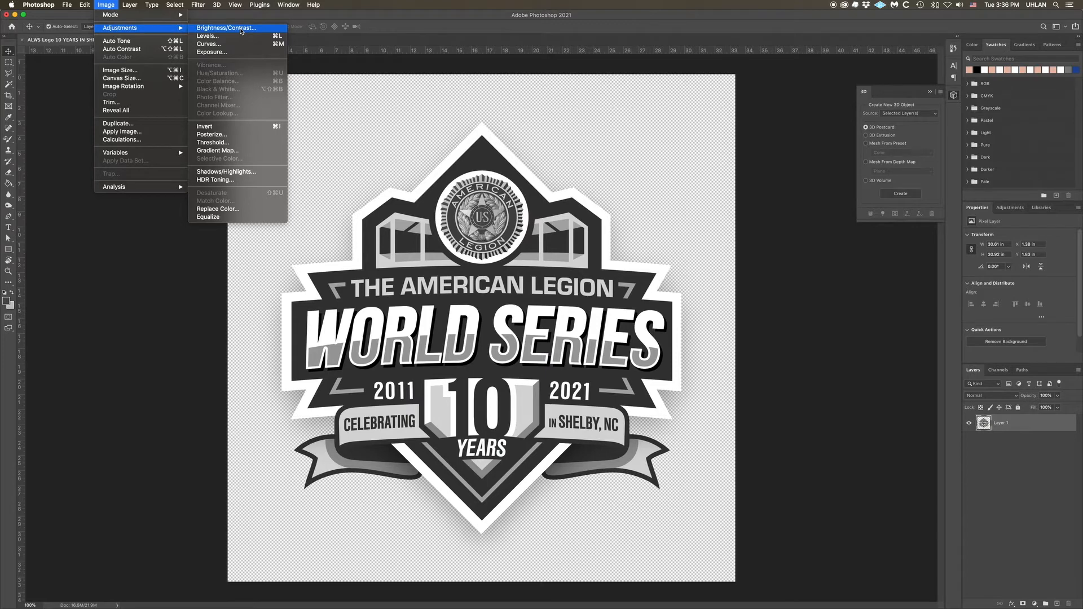
click(241, 28)
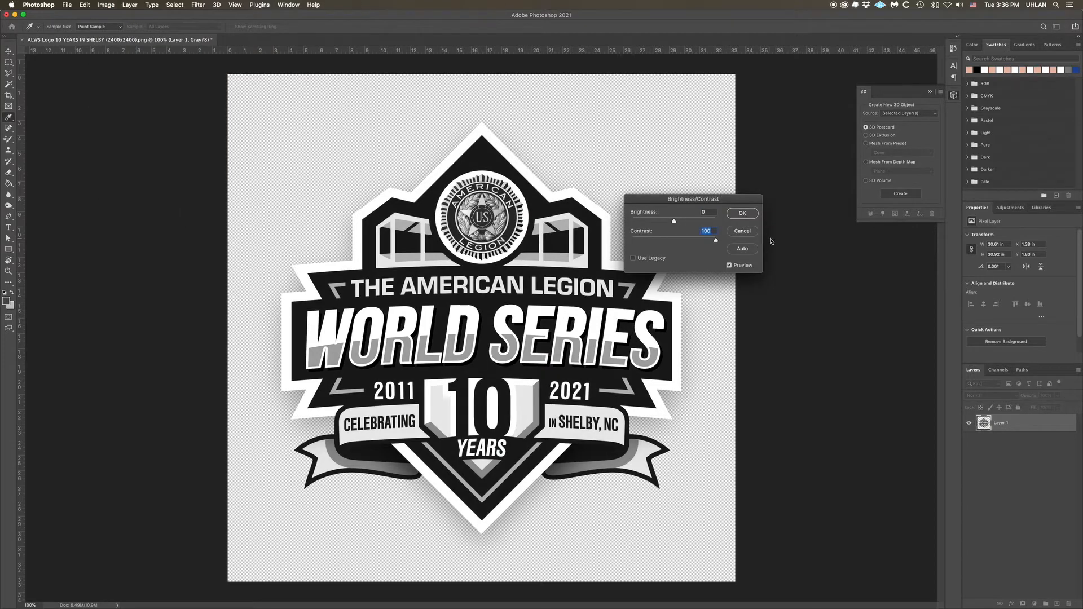
click(743, 214)
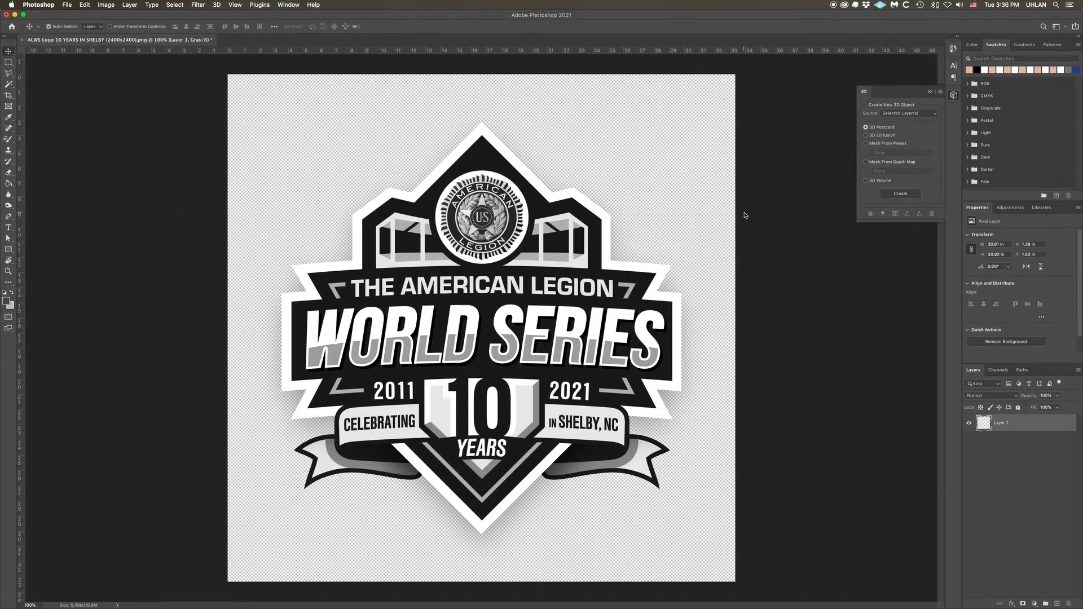
- Generate a normal map from the logo with a detail scale of 70% and convert the result to grayscale
click(204, 5)
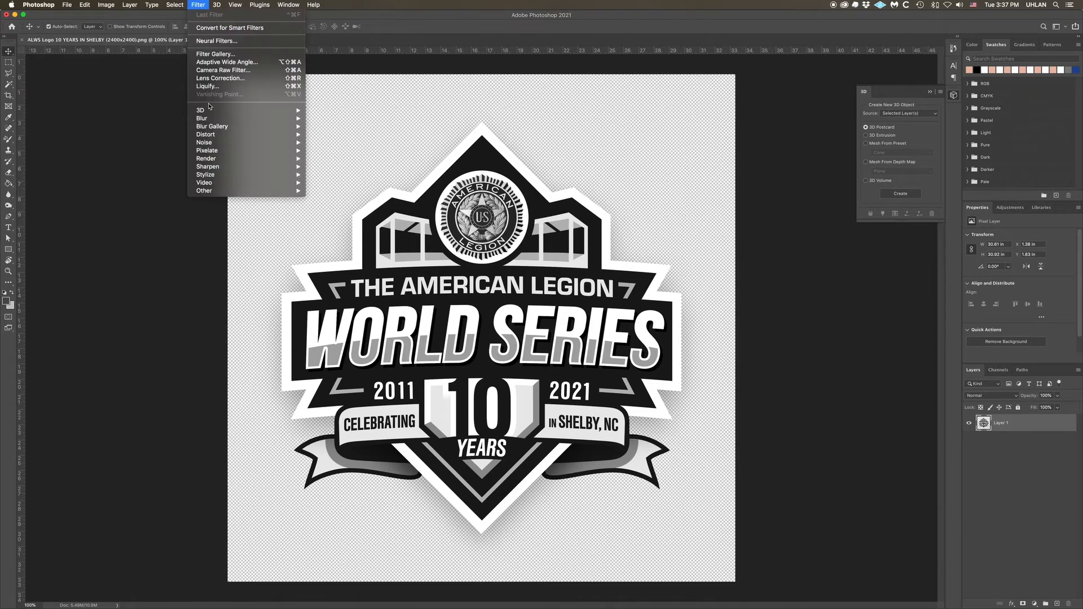
mouse_move(210, 110)
click(336, 120)
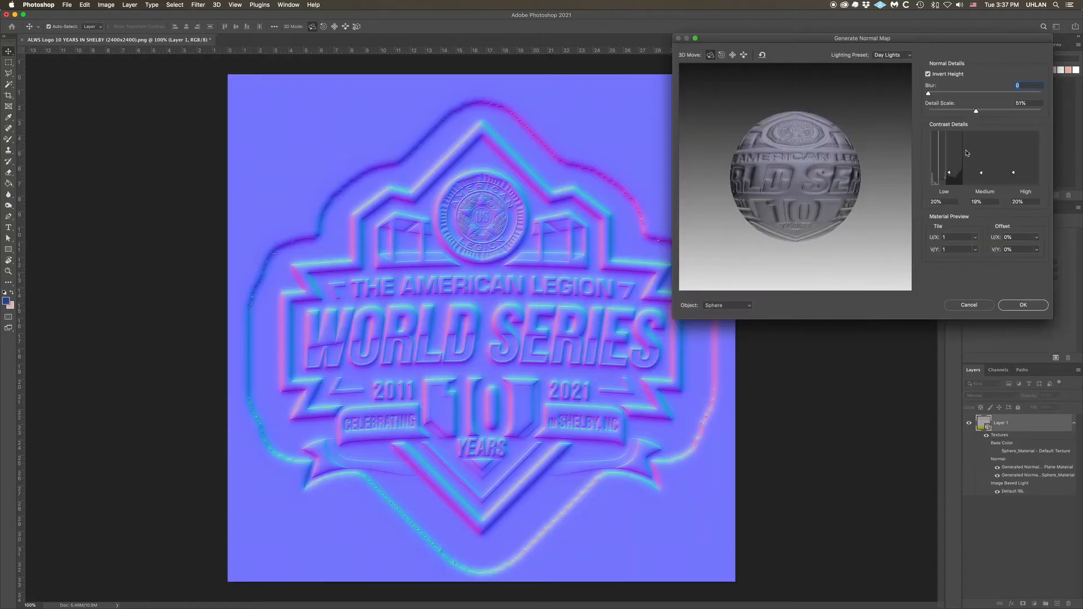
mouse_move(977, 114)
mouse_down()
mouse_move(963, 113)
mouse_move(1034, 113)
mouse_move(995, 114)
mouse_up()
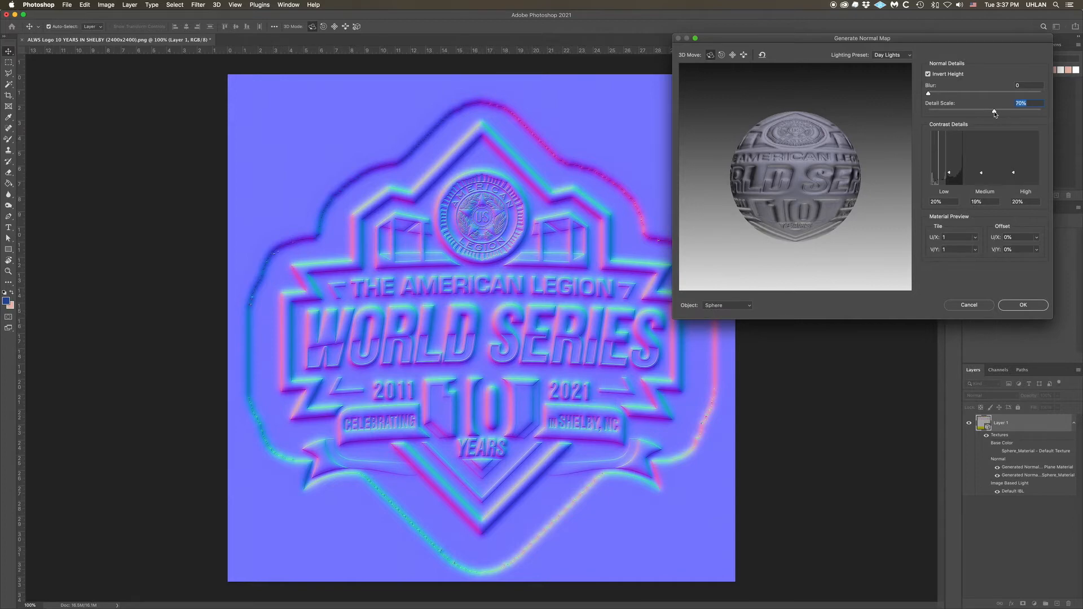
click(1024, 305)
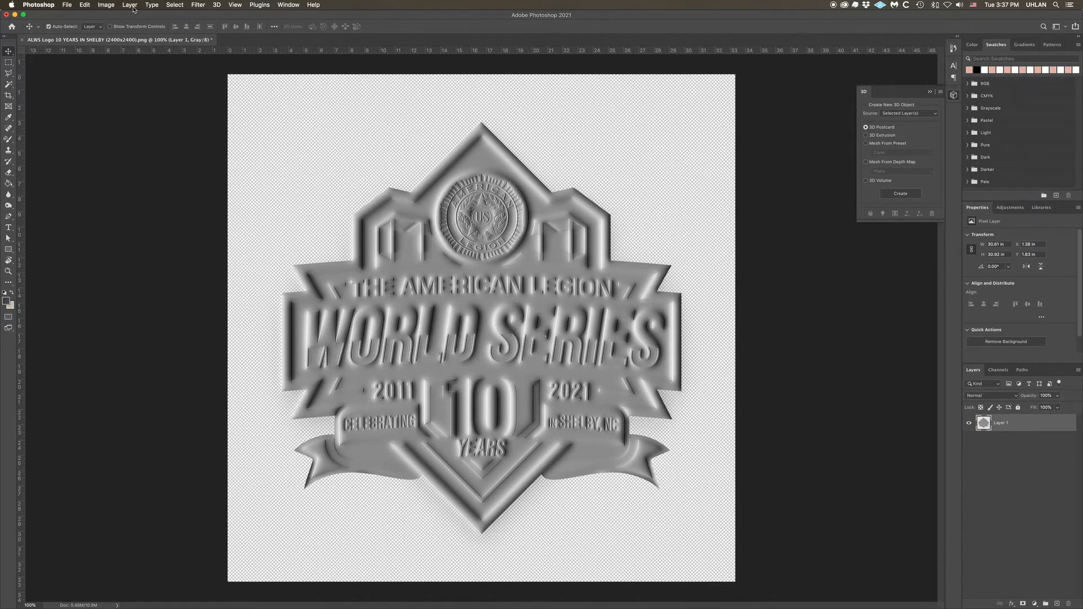
- Set the contrast of the embossed grayscale relief to 100 with Brightness/Contrast
click(106, 5)
mouse_move(119, 17)
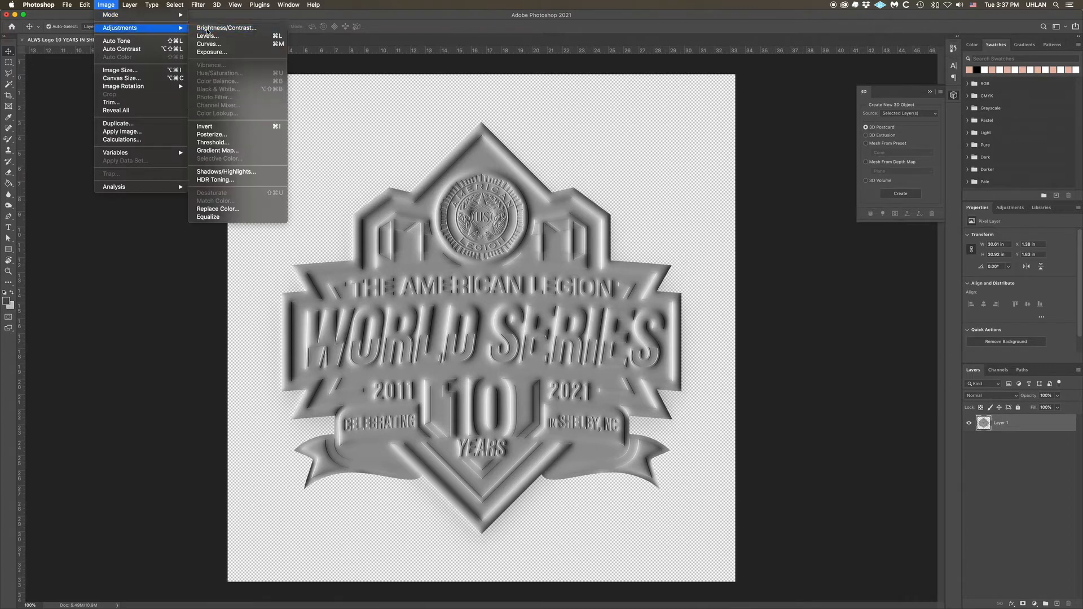
click(197, 36)
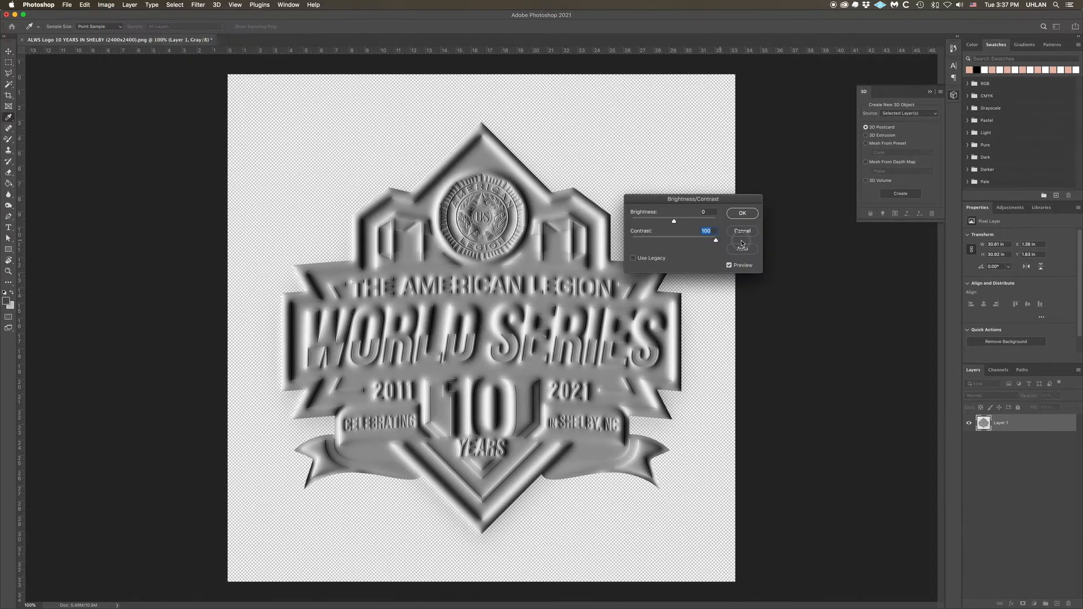
click(745, 213)
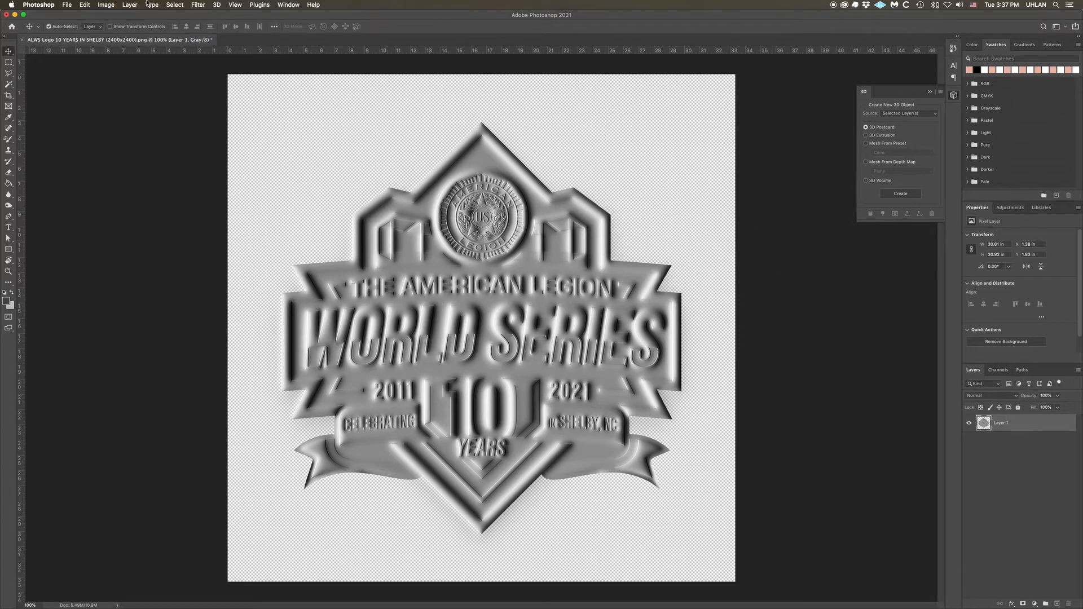
- Save a PNG copy of the relief image in the Tutorial folder, ending its file name with BUMP MAP
click(67, 4)
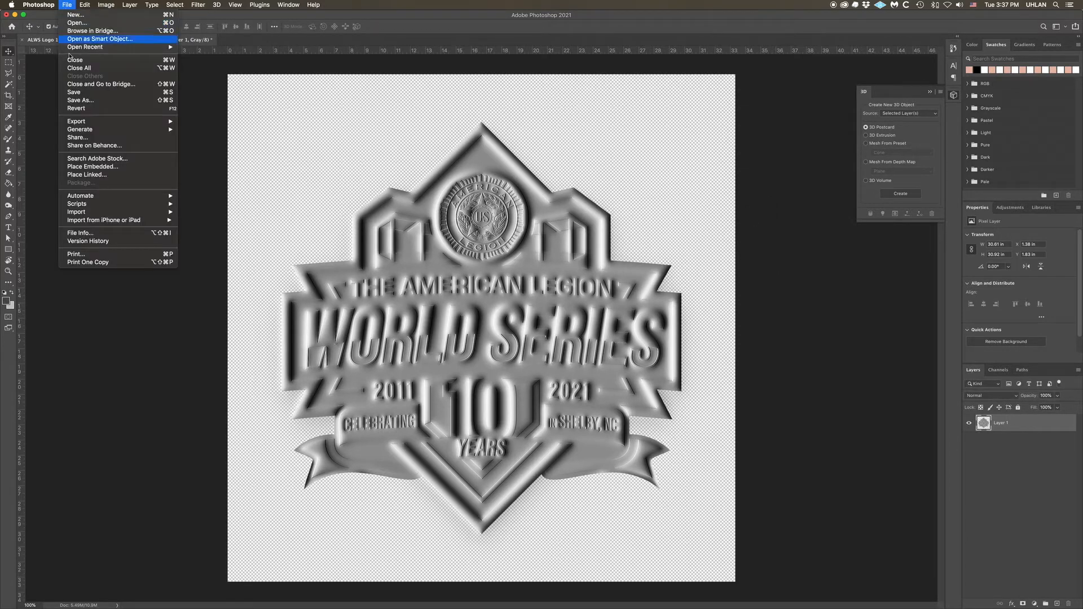
click(78, 101)
key(Right)
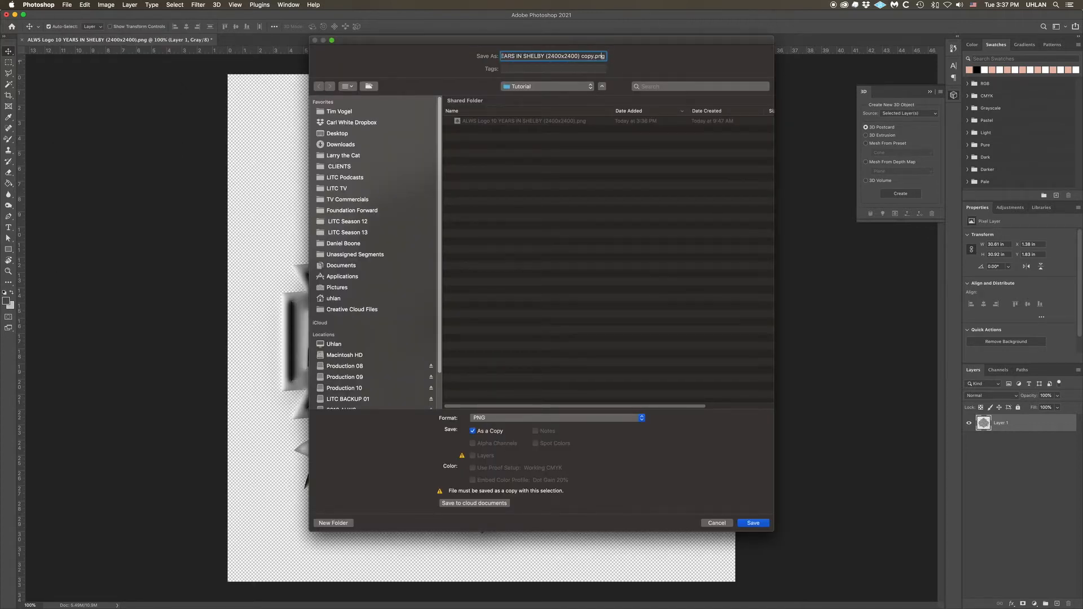
key(shift+Left)
key(shift+Left)
key(shift+Left)
text(BUMP MAP)
key(Return)
click(593, 279)
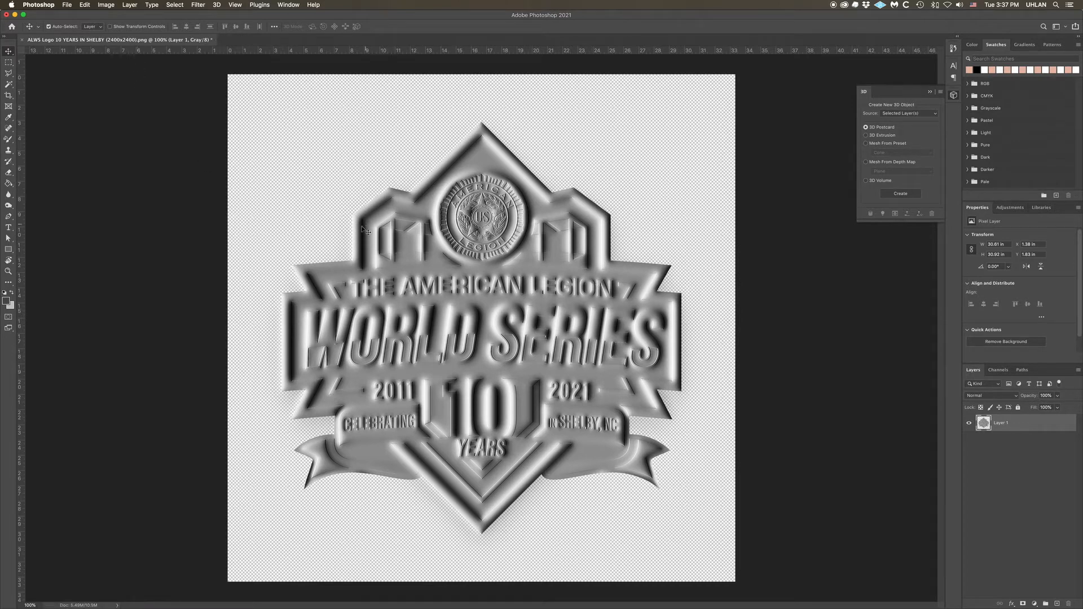
- Close the logo document without saving changes to the original PNG
click(67, 5)
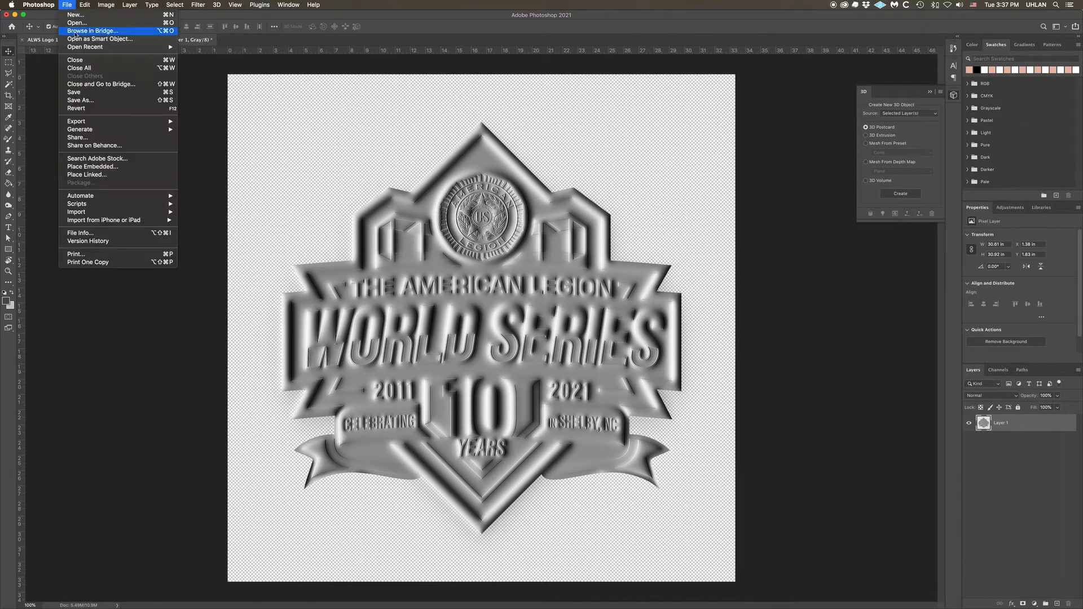
click(83, 72)
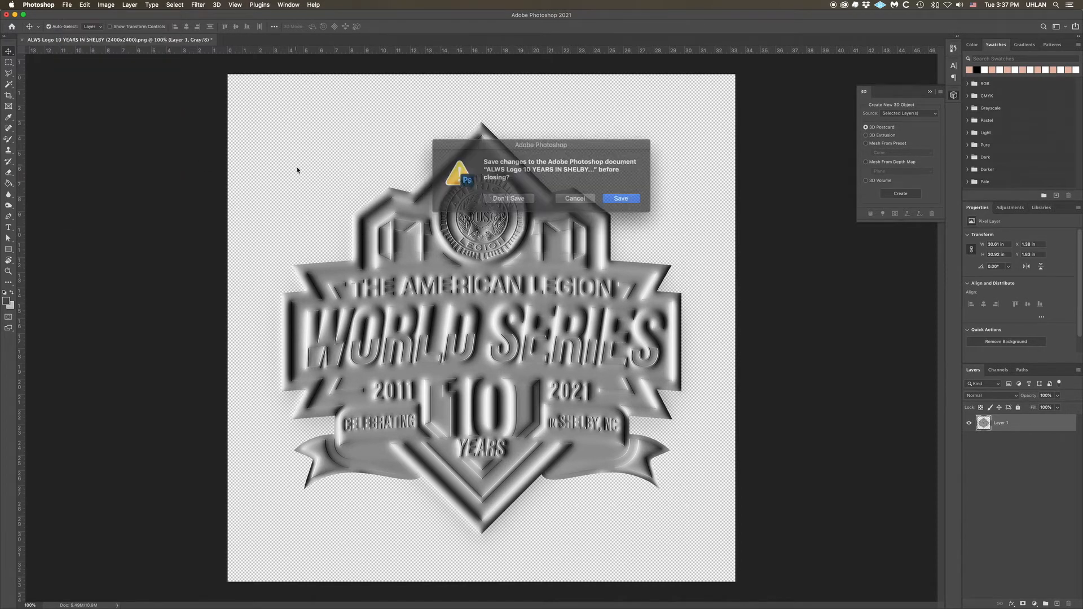
click(512, 196)
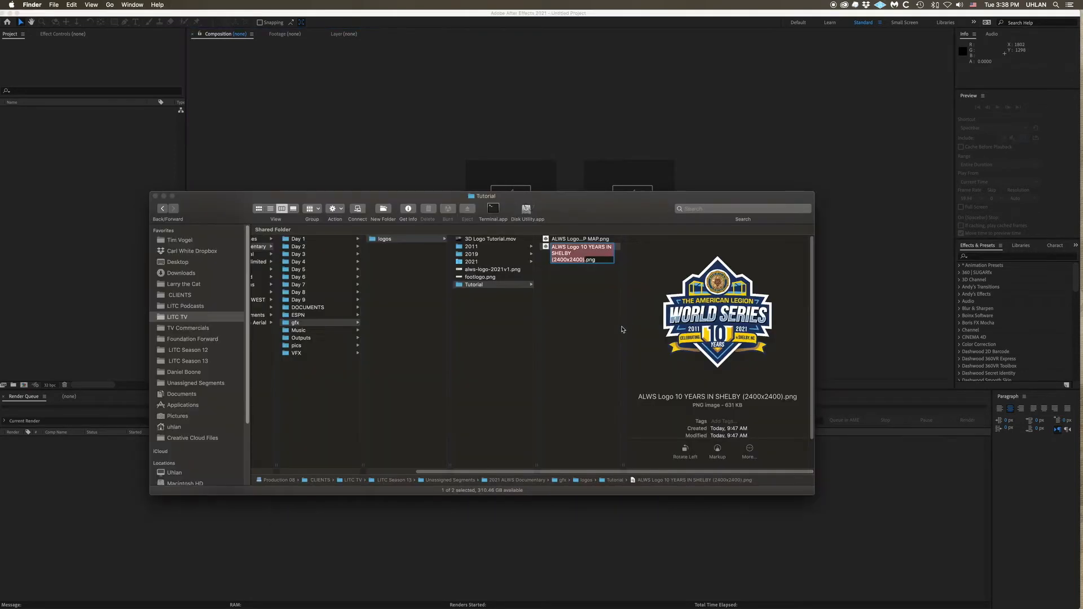
- Import the original color logo PNG into the After Effects project and create a composition from it
drag(548, 247, 77, 257)
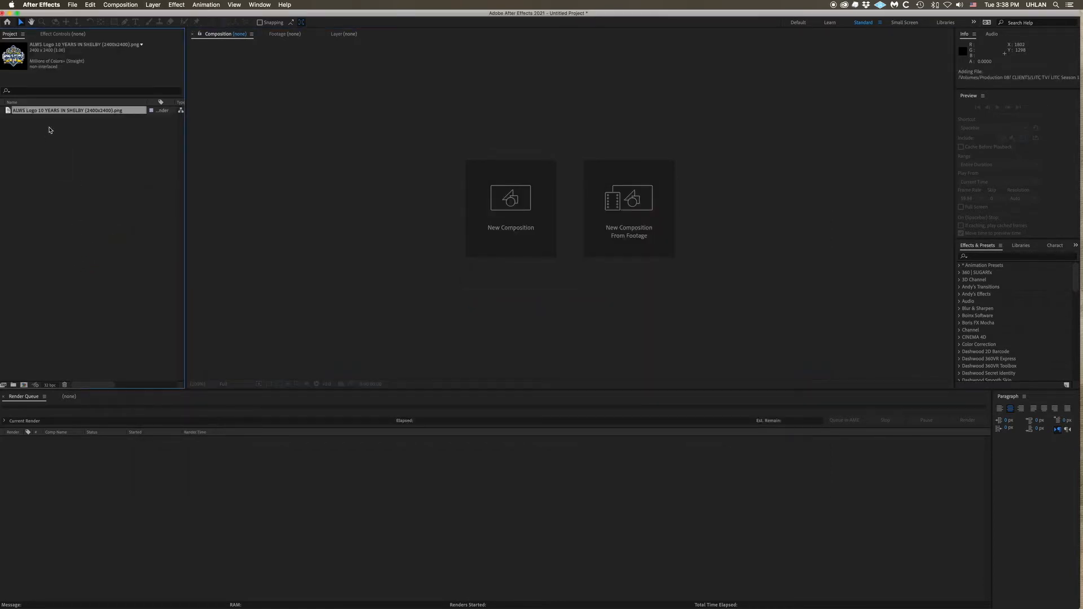
drag(48, 113, 25, 387)
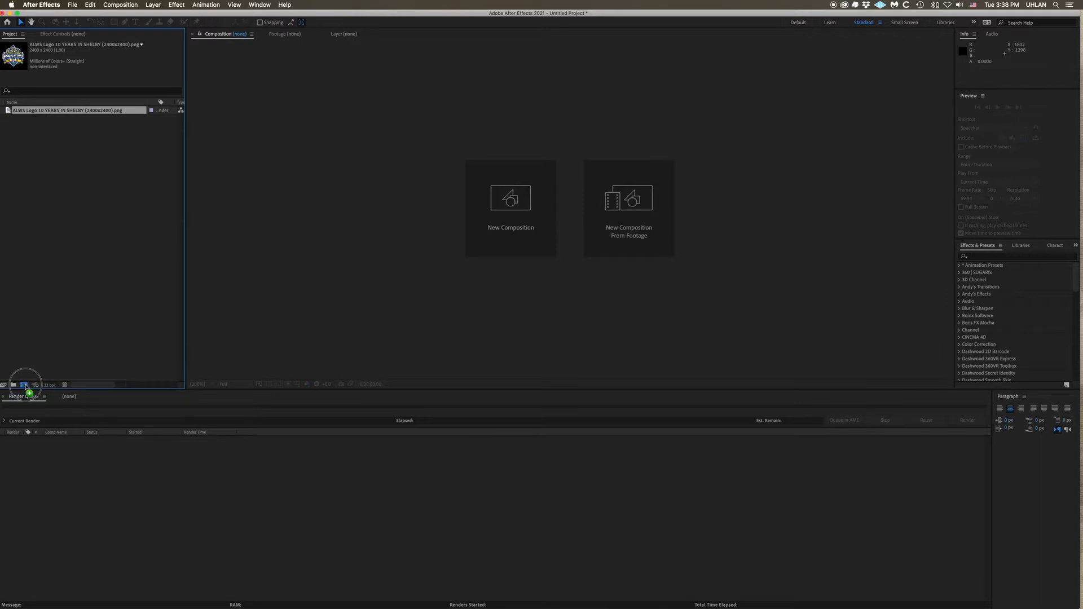
drag(25, 387, 25, 387)
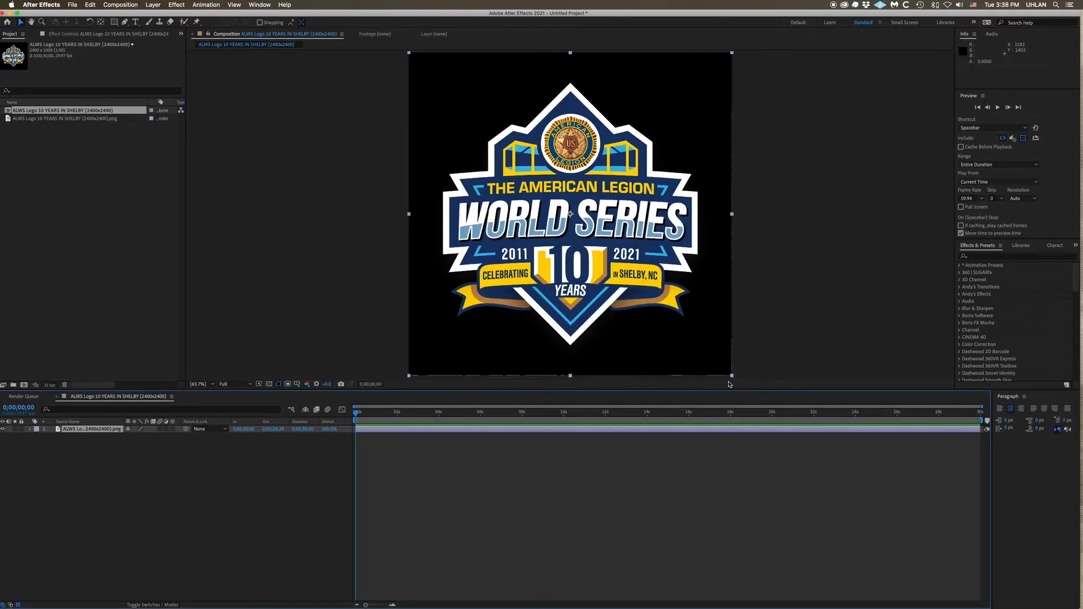
drag(733, 376, 735, 379)
scroll(615, 308, down, 2)
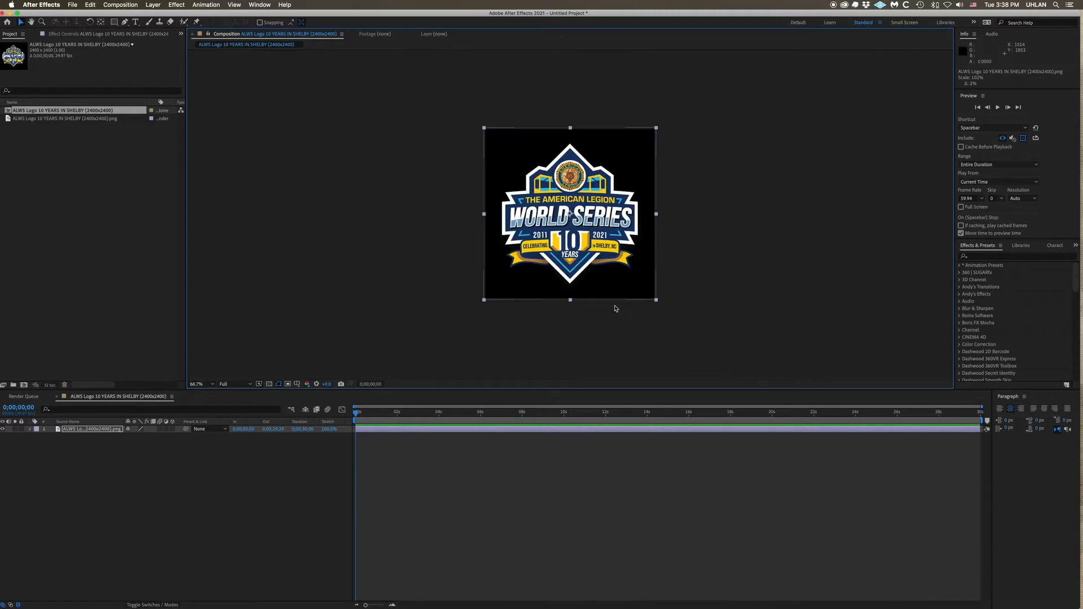
scroll(615, 309, up, 2)
key(super+z)
- Auto-trace the logo layer onto a new layer and inspect the traced mask outline from its top point to the lower ribbons
scroll(409, 280, down, 2)
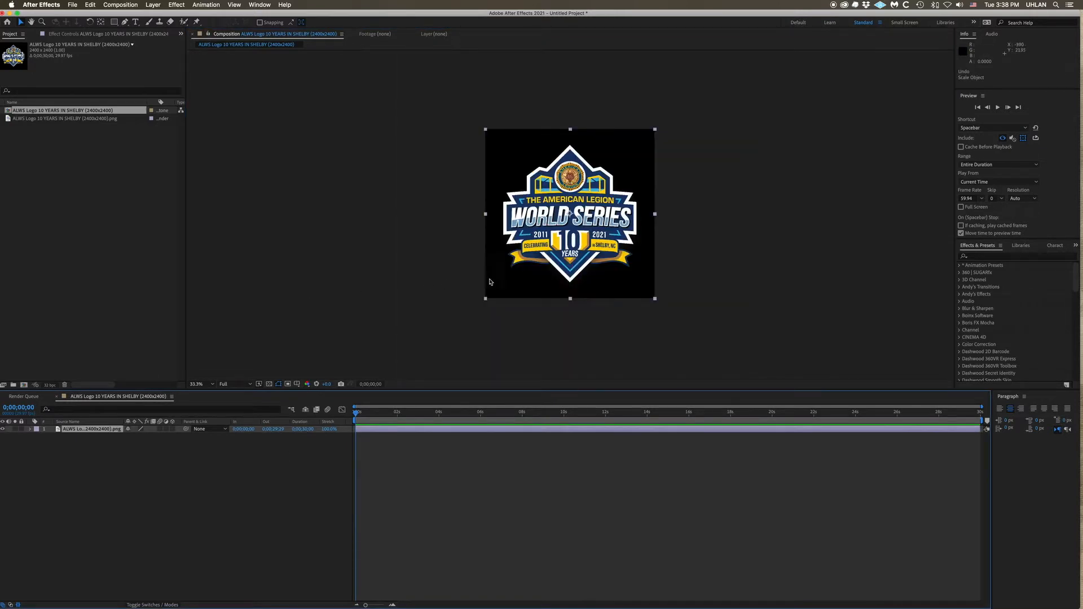
scroll(584, 280, up, 2)
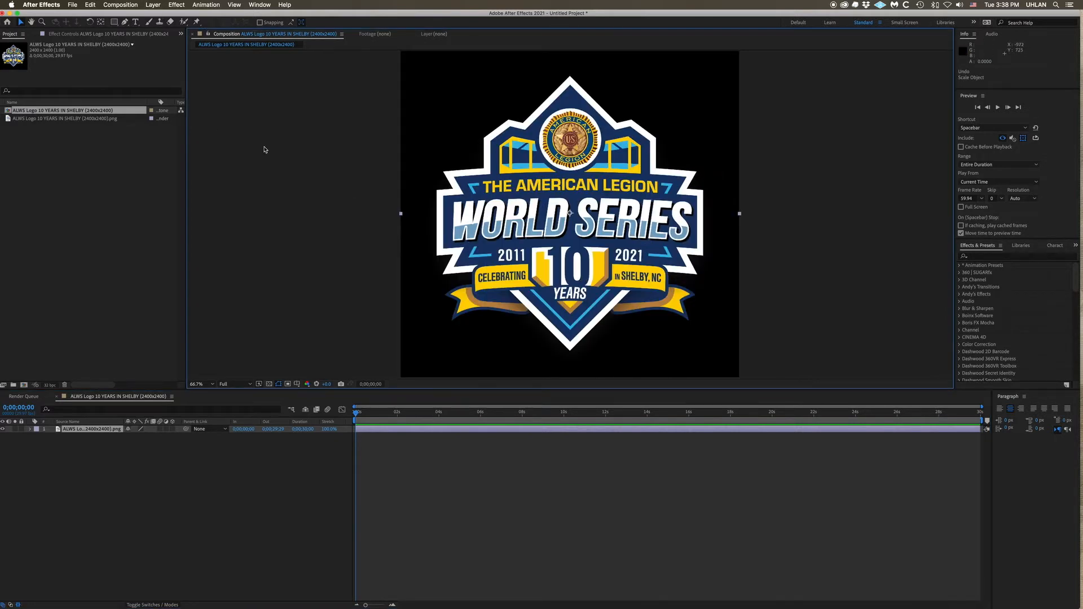
scroll(261, 149, down, 2)
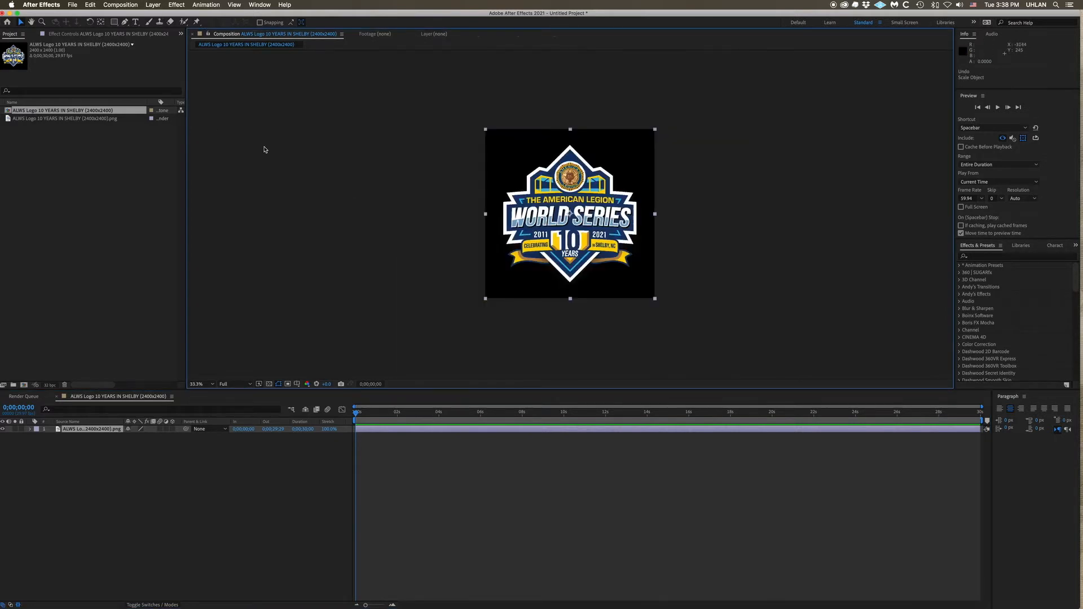
click(153, 6)
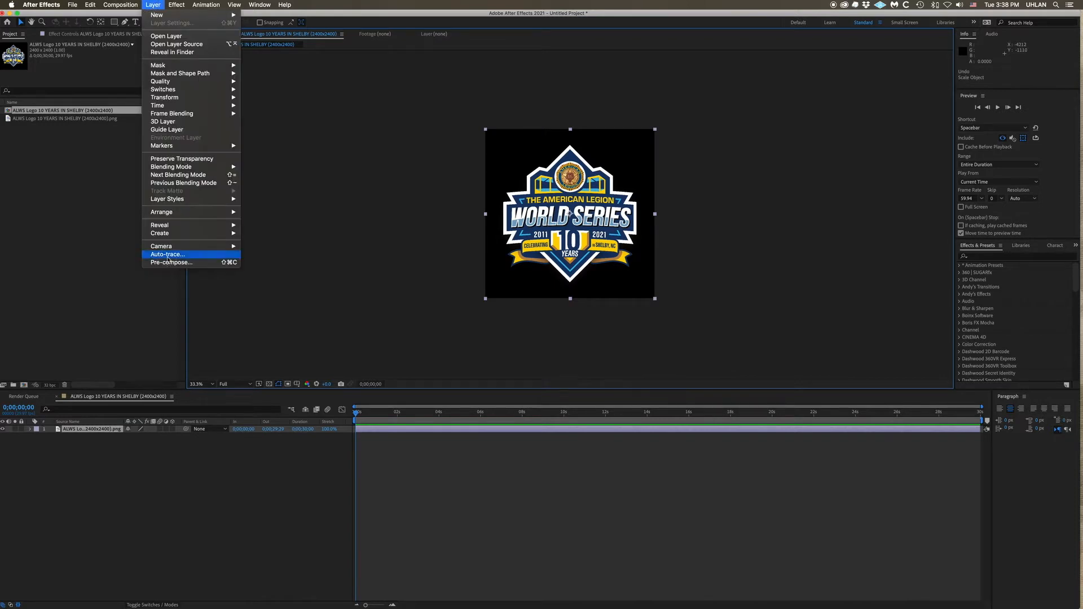
click(167, 255)
key(Return)
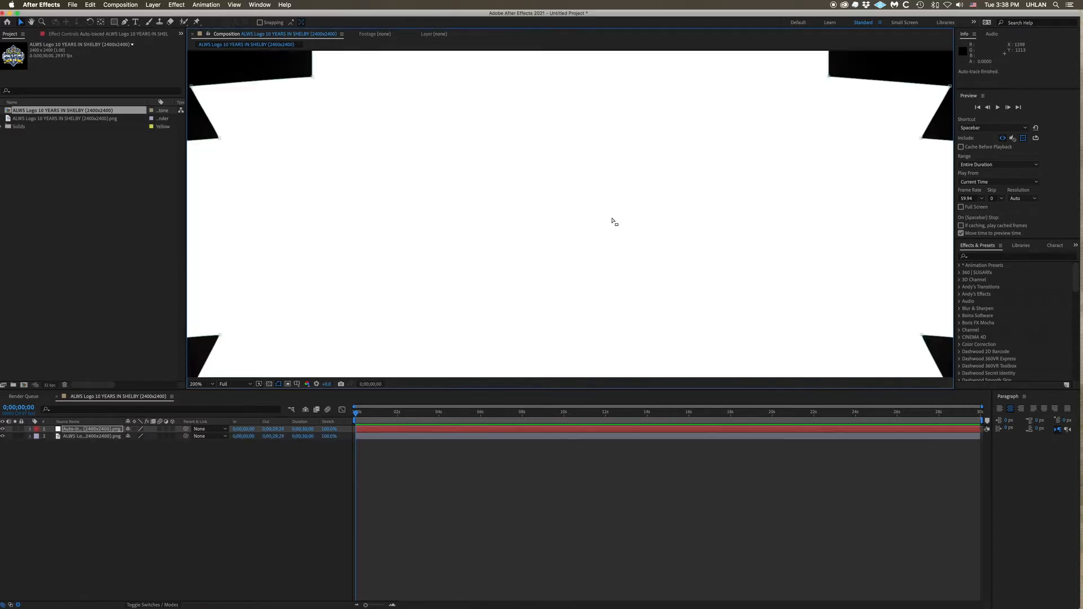
scroll(613, 221, down, 1)
mouse_move(617, 150)
mouse_down()
mouse_move(619, 181)
mouse_move(607, 97)
mouse_move(628, 265)
mouse_up()
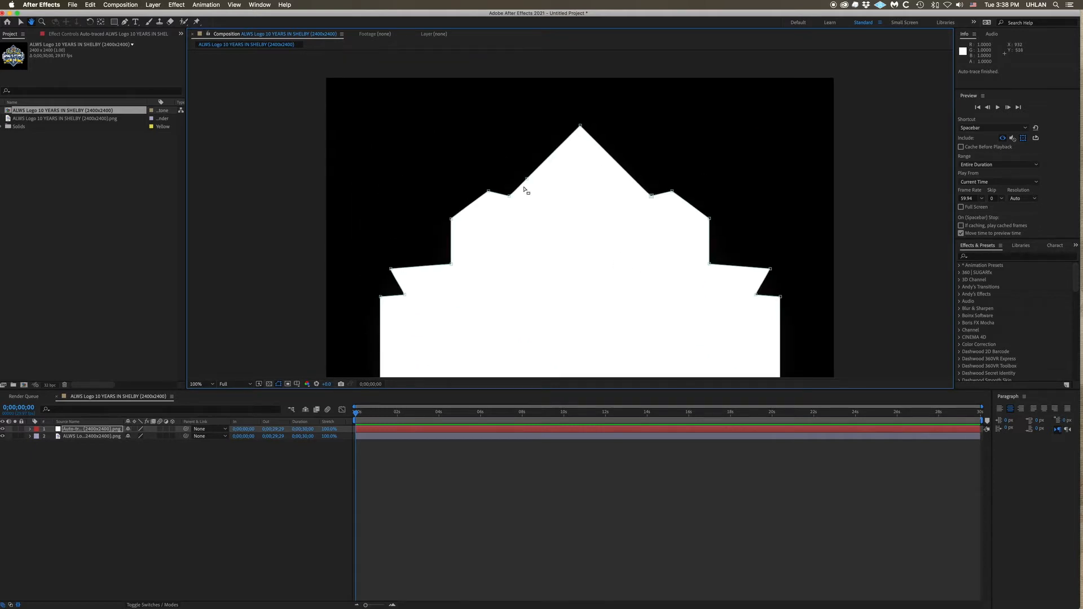
drag(672, 297, 623, 47)
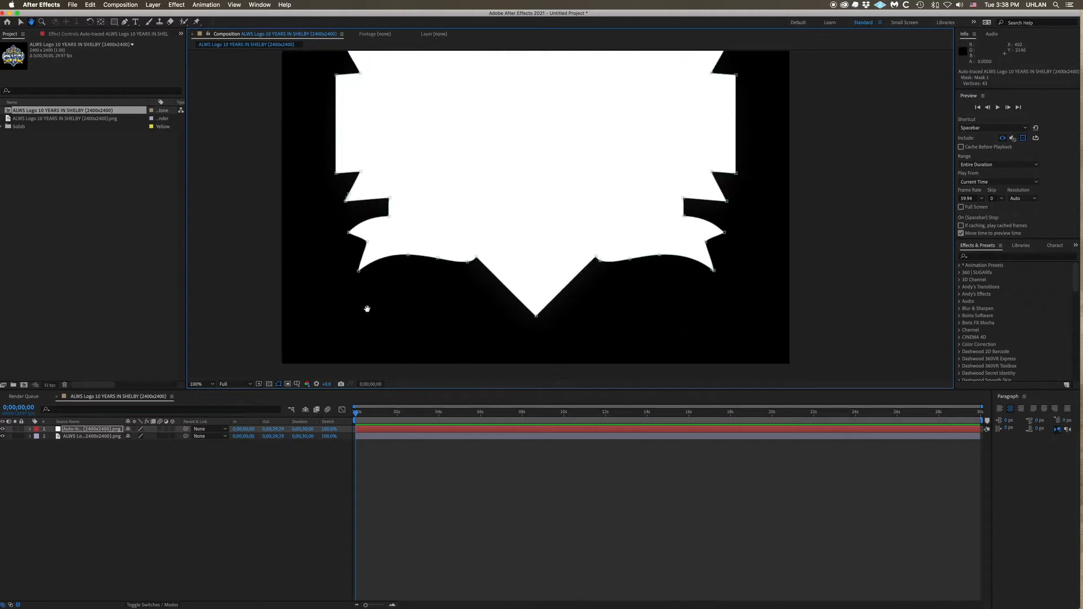
- Delete two surplus mask points at the pointed notch on the lower-left edge of the traced outline
click(348, 194)
key(Delete)
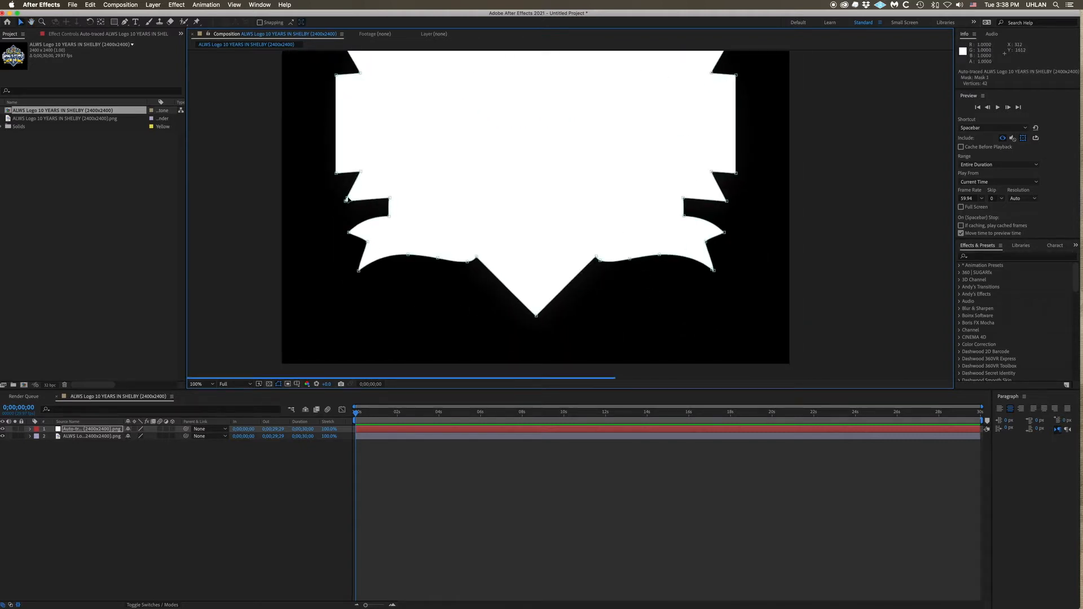
click(347, 199)
key(Delete)
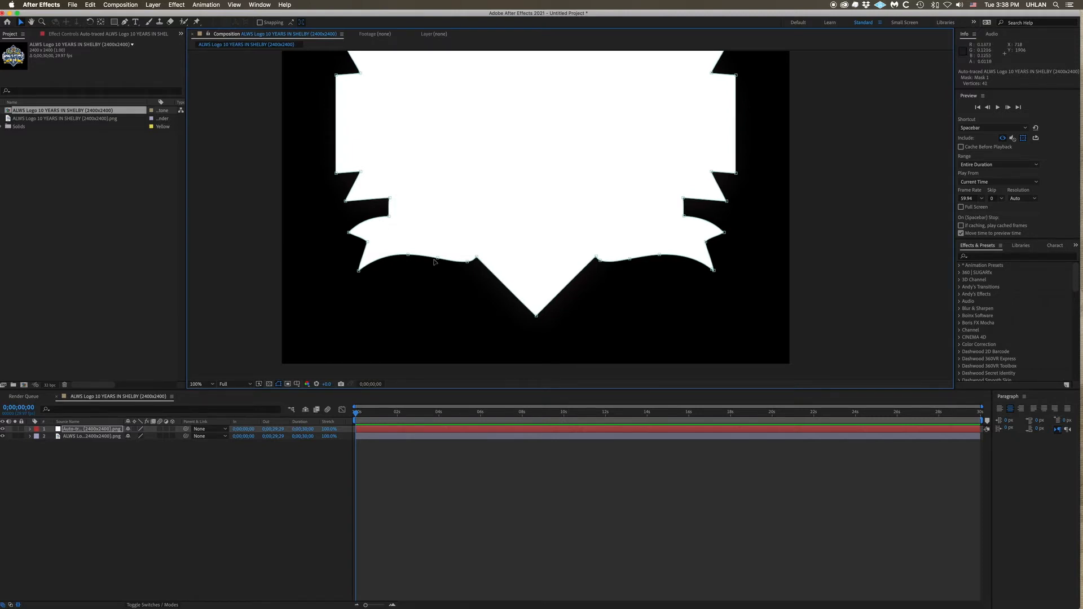
- Hide both the auto-traced layer and the original logo layer in the composition
scroll(434, 261, down, 1)
click(84, 471)
click(87, 429)
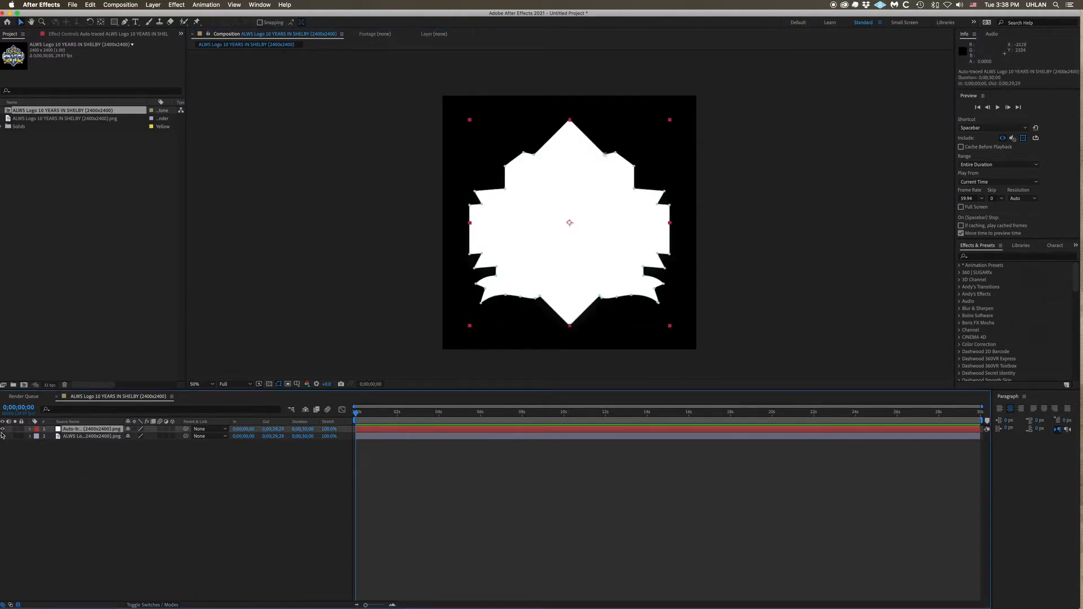
click(2, 429)
click(2, 436)
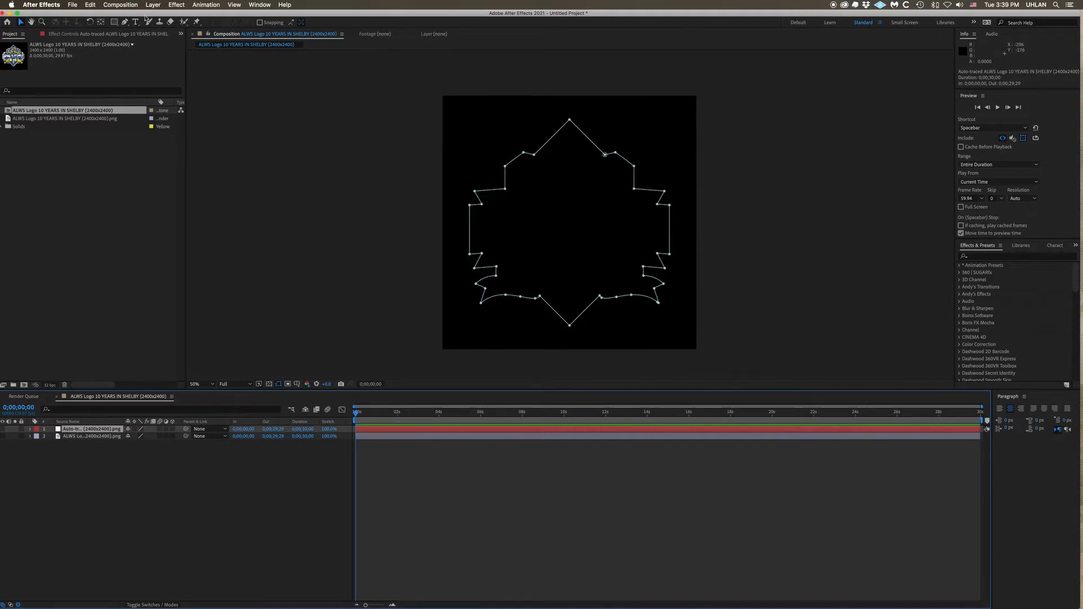
- Create a white 2400 x 2400 px solid layer named 3D Logo
click(100, 471)
click(153, 5)
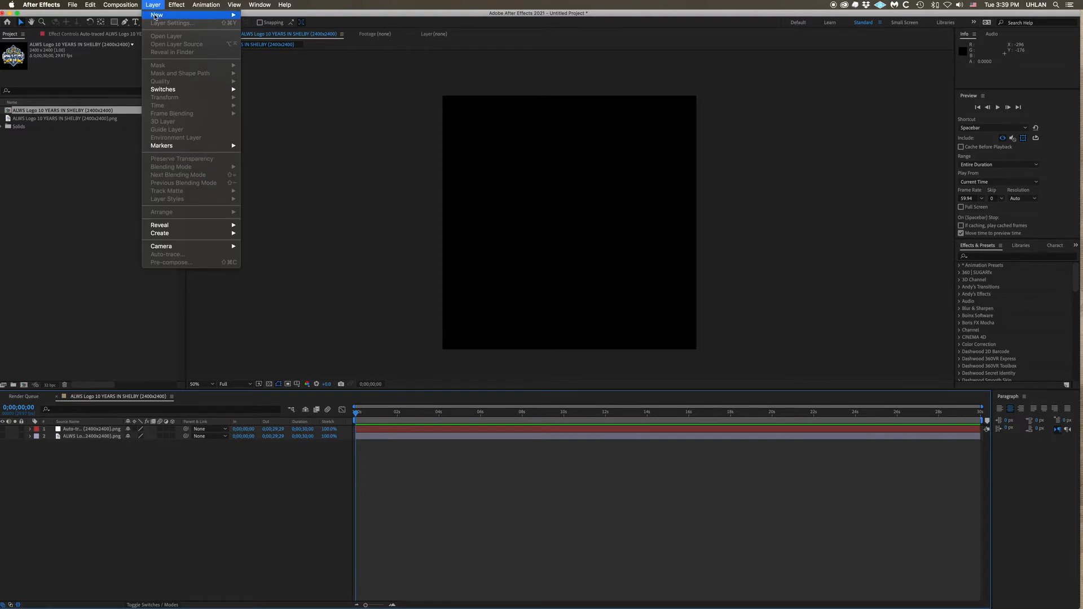
click(260, 23)
text(3D Logo)
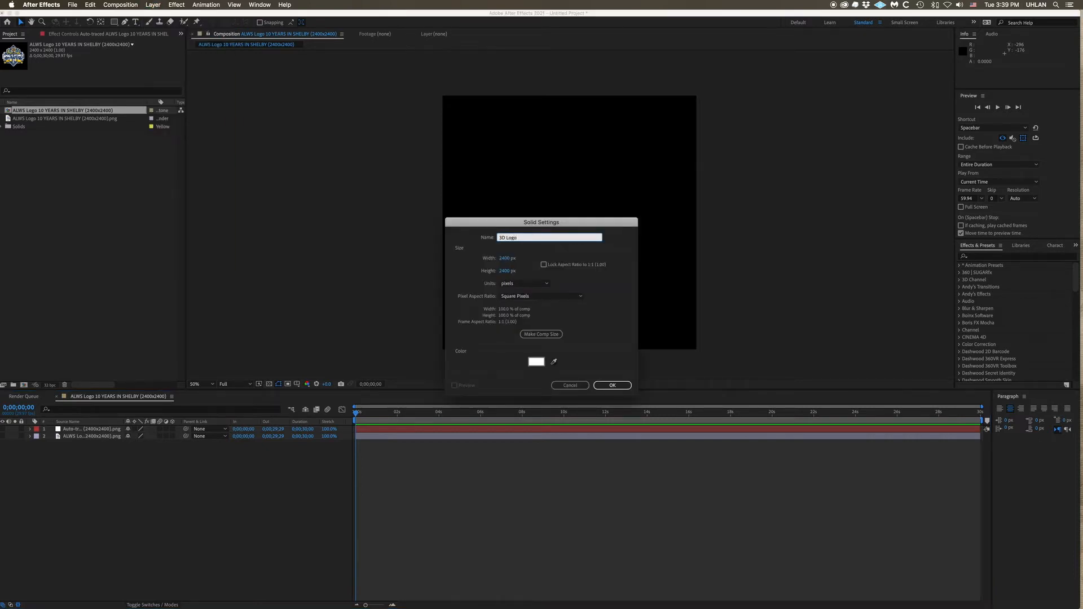
key(Return)
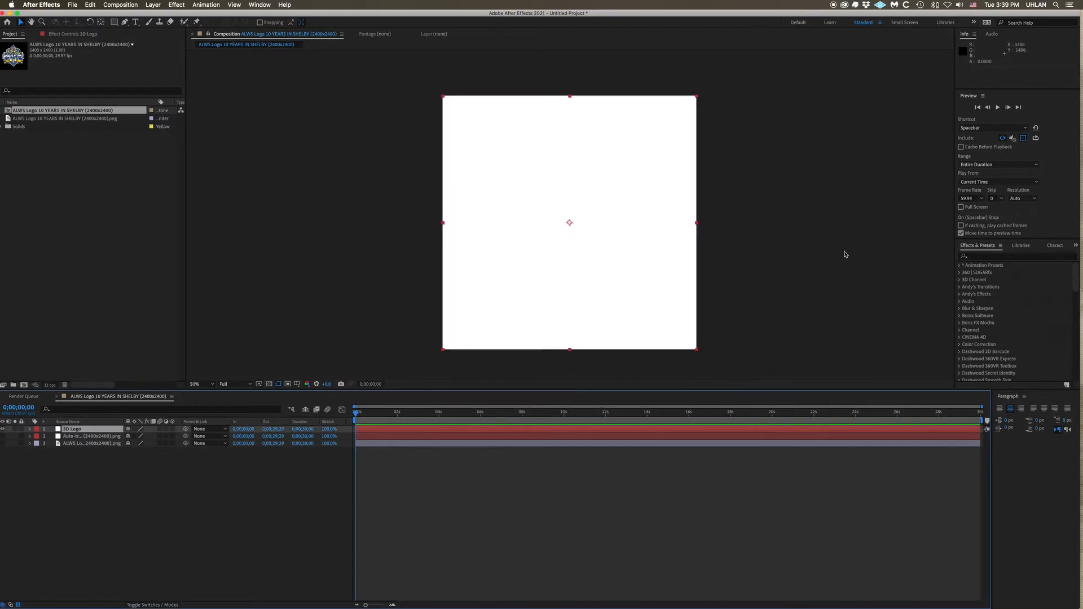
- Apply the Video Copilot Element effect to the 3D Logo solid
key(comma)
scroll(1032, 287, down, 10)
click(960, 377)
drag(980, 371, 563, 249)
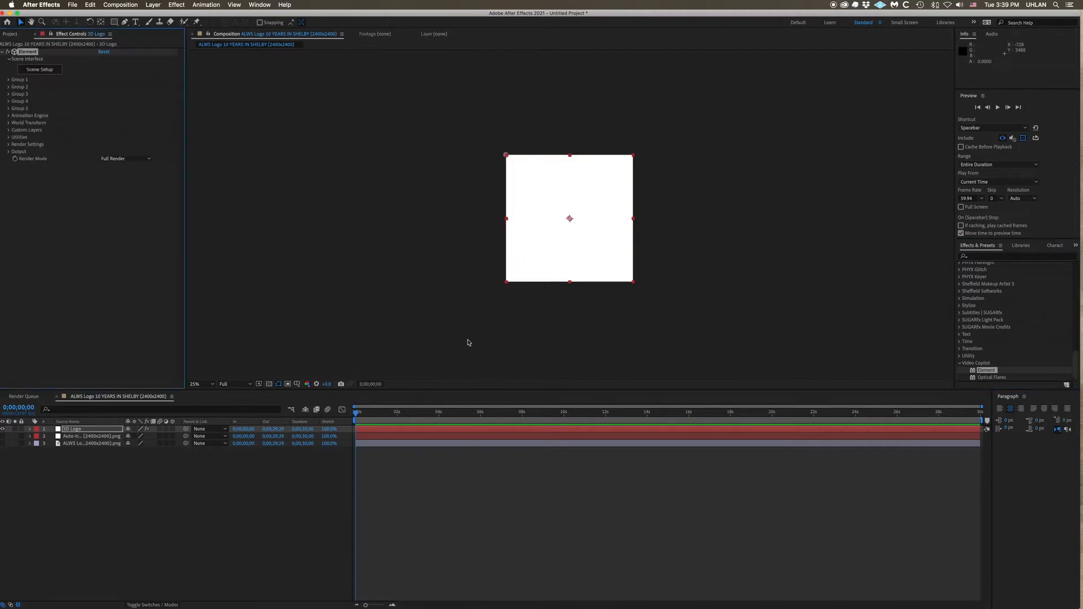
- Assign the auto-traced logo layer as Path Layer 1 in Element's custom text and masks
click(9, 130)
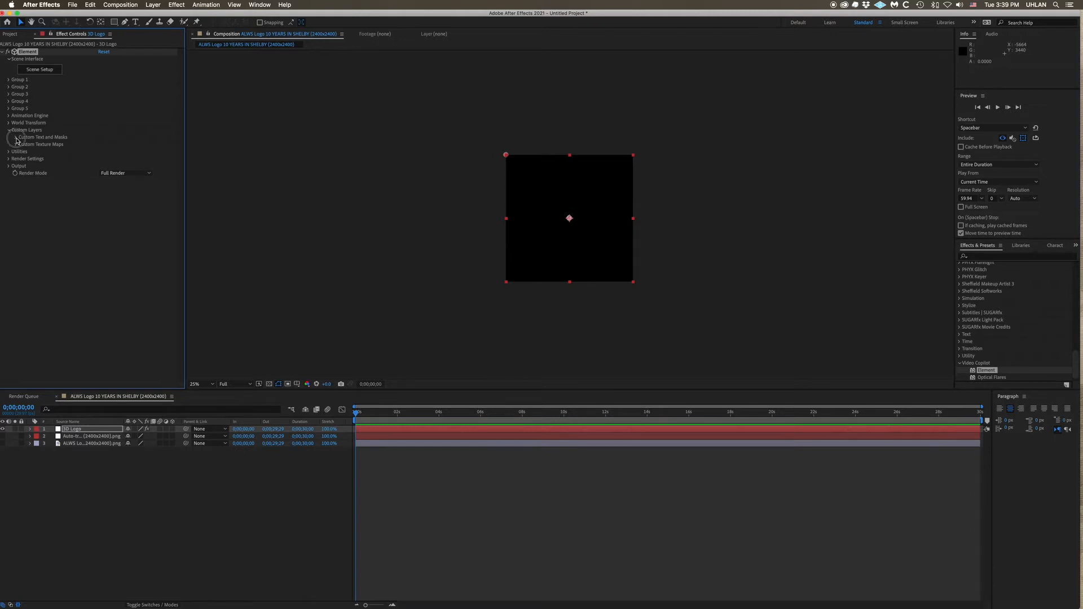
click(16, 138)
click(113, 145)
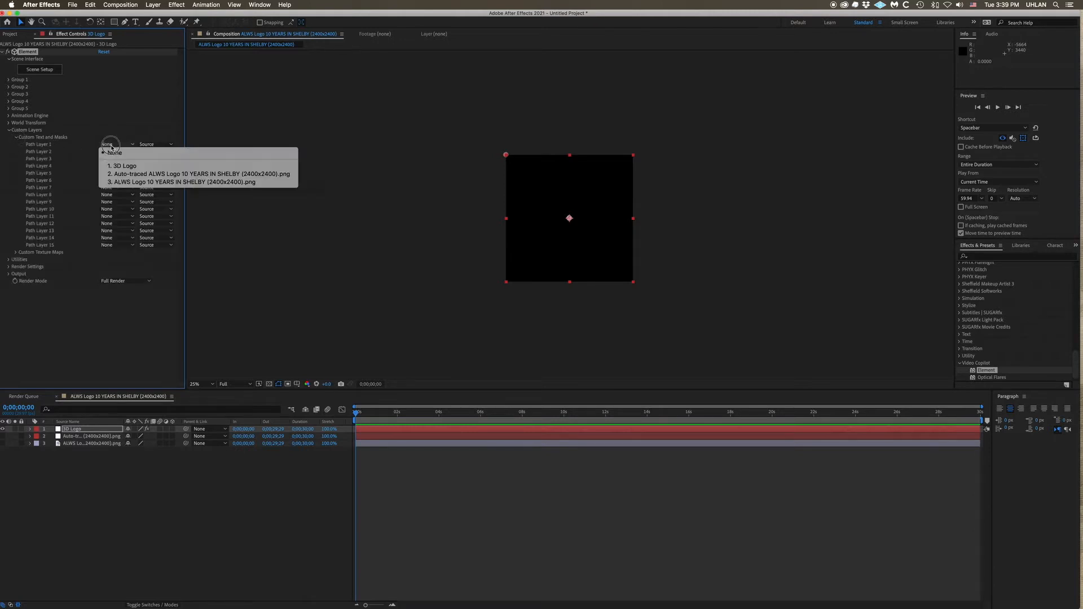
click(121, 178)
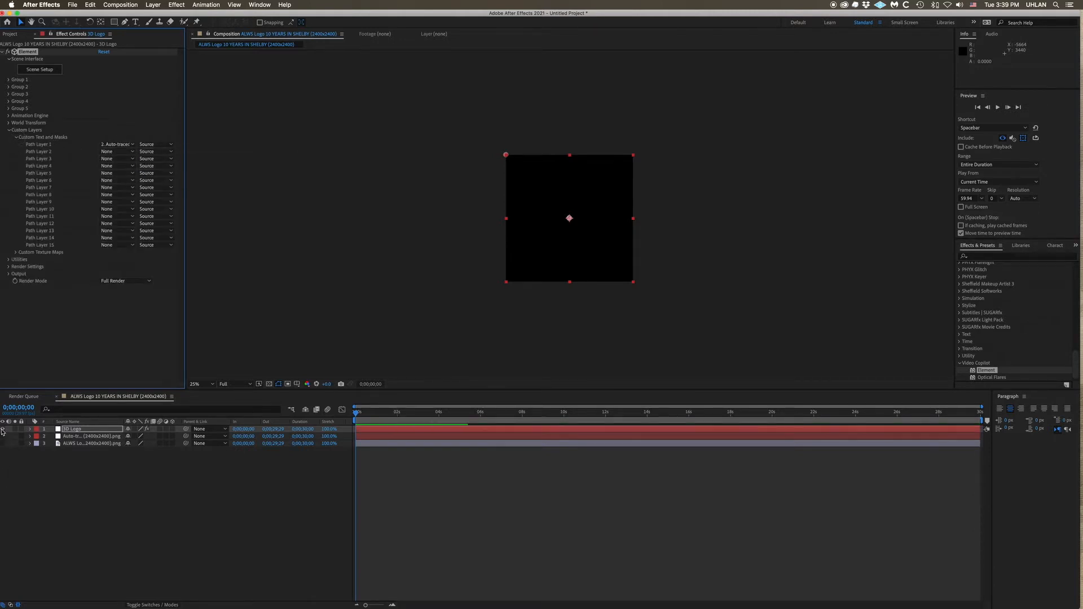
- Extrude the custom path into a 3D model in Element's Scene Setup and turn off Draft Textures
click(40, 69)
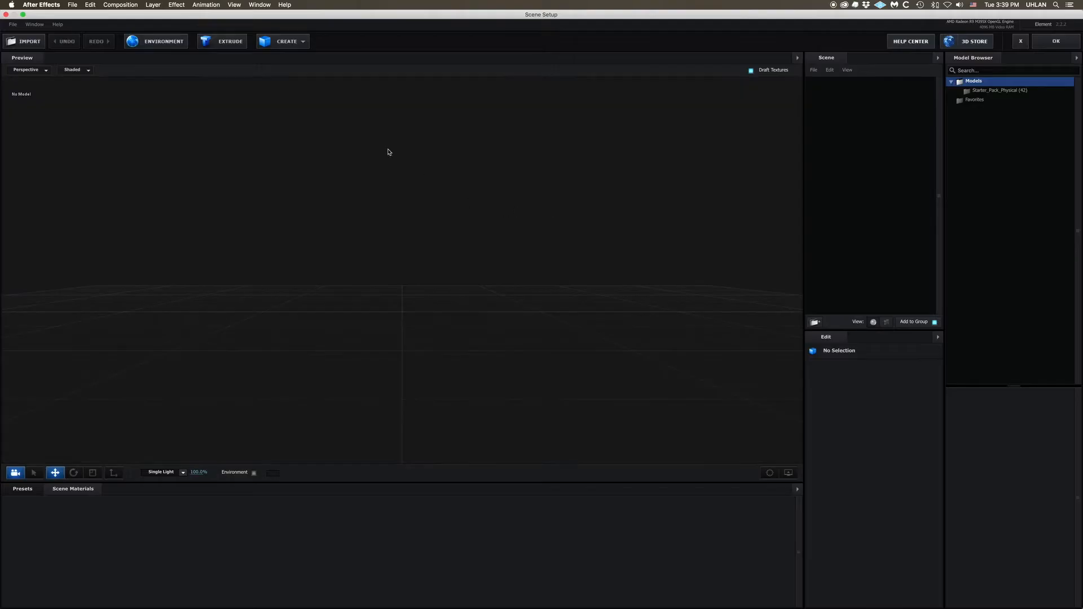
click(232, 41)
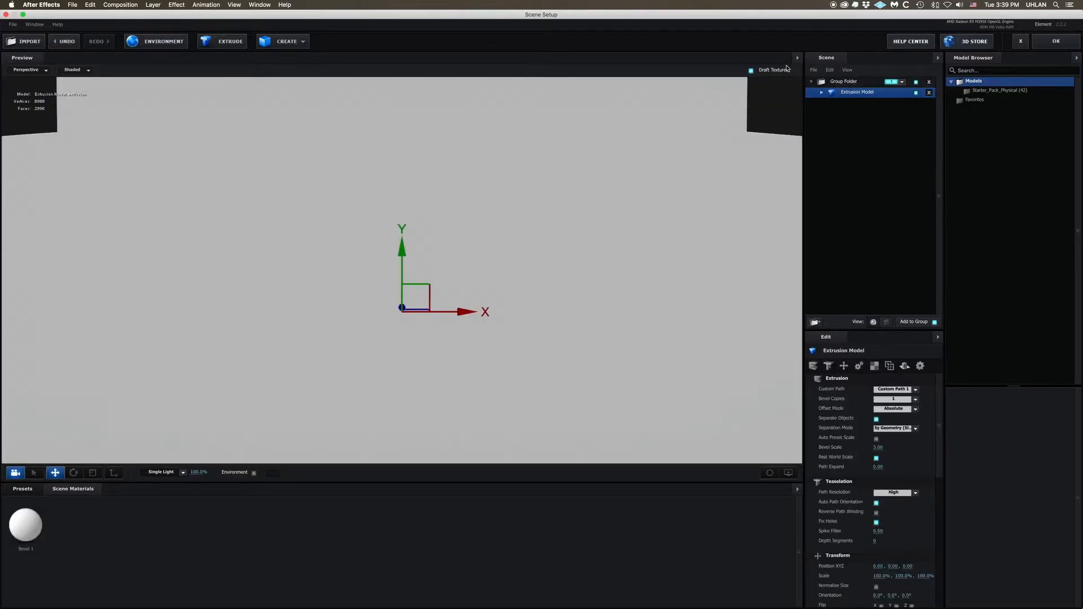
click(751, 70)
scroll(544, 261, down, 5)
drag(541, 261, 530, 285)
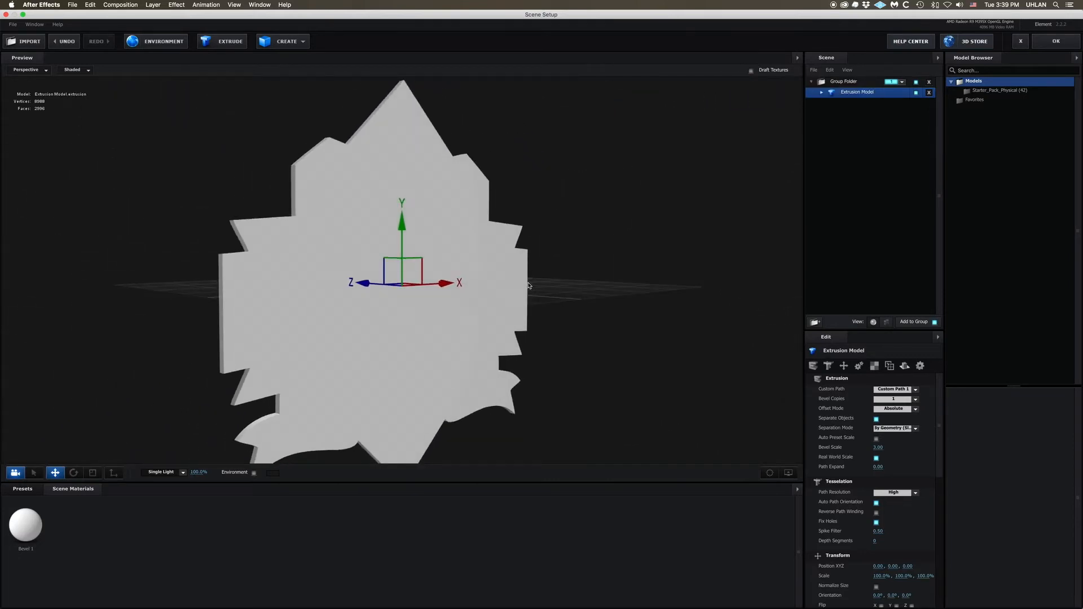
- Set the extrusion model's Bevel Scale to 7 and check its thickness at an angle
click(877, 447)
text(7)
key(Return)
drag(285, 358, 285, 297)
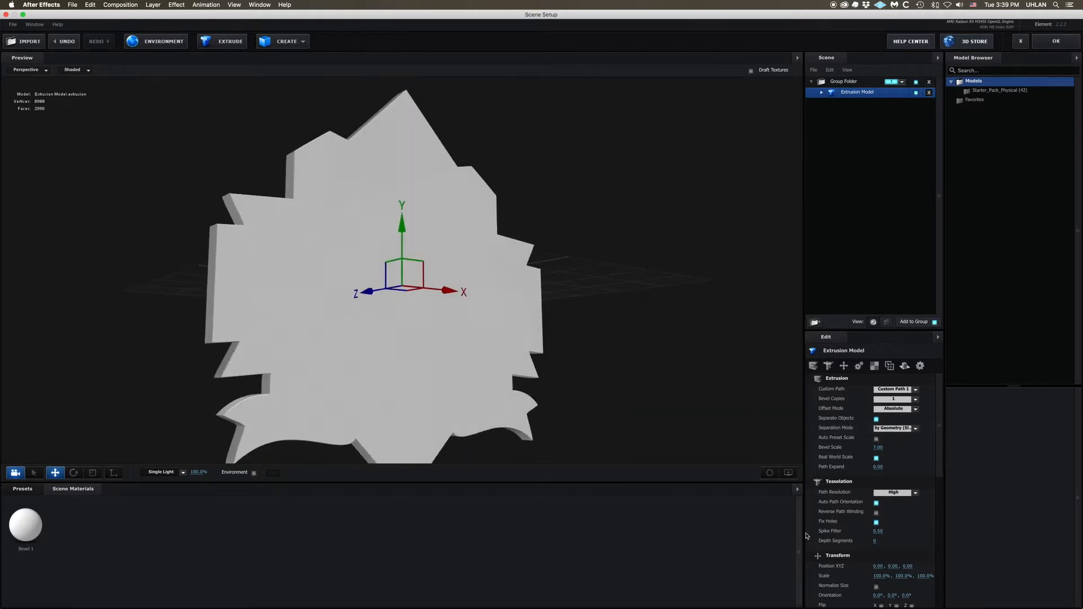
- Load the BUMP MAP PNG from the Tutorial folder as the Normal Bump texture of the Bevel 1 material
click(821, 92)
click(859, 103)
scroll(860, 431, down, 10)
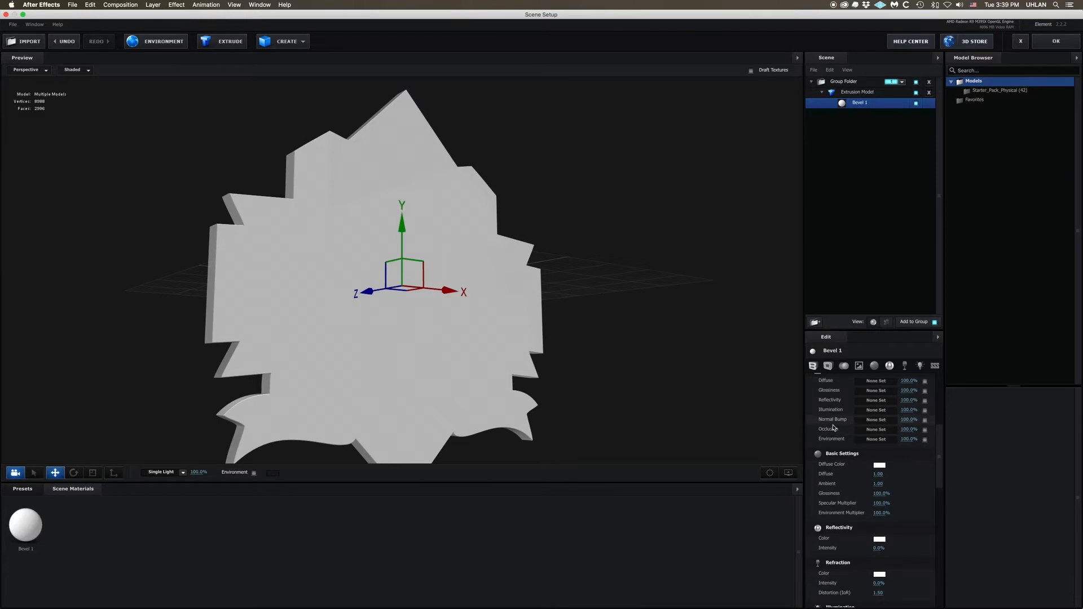
click(876, 420)
click(585, 146)
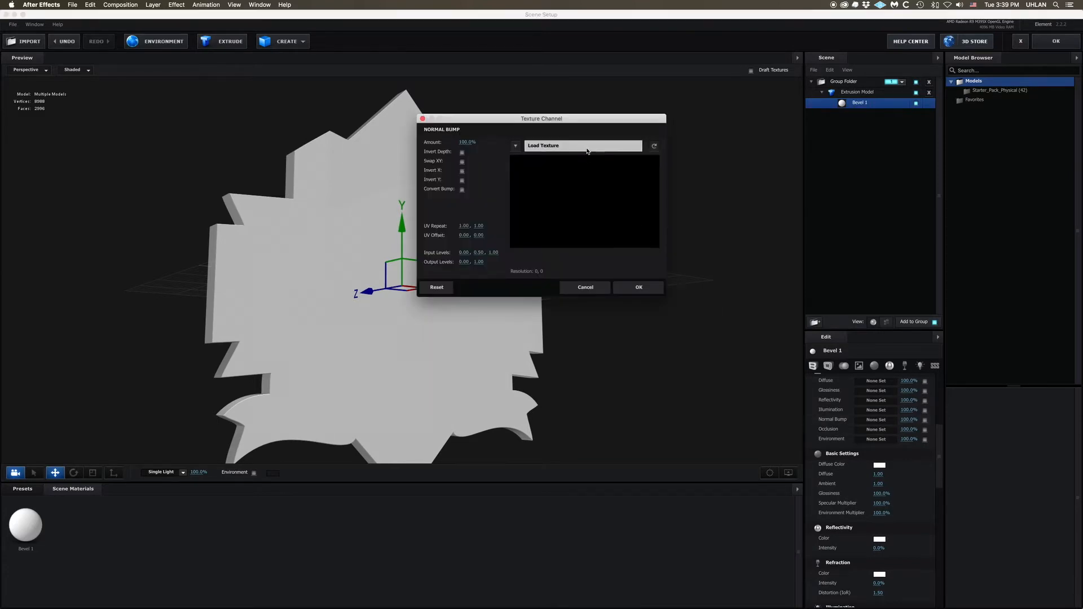
click(703, 151)
click(674, 214)
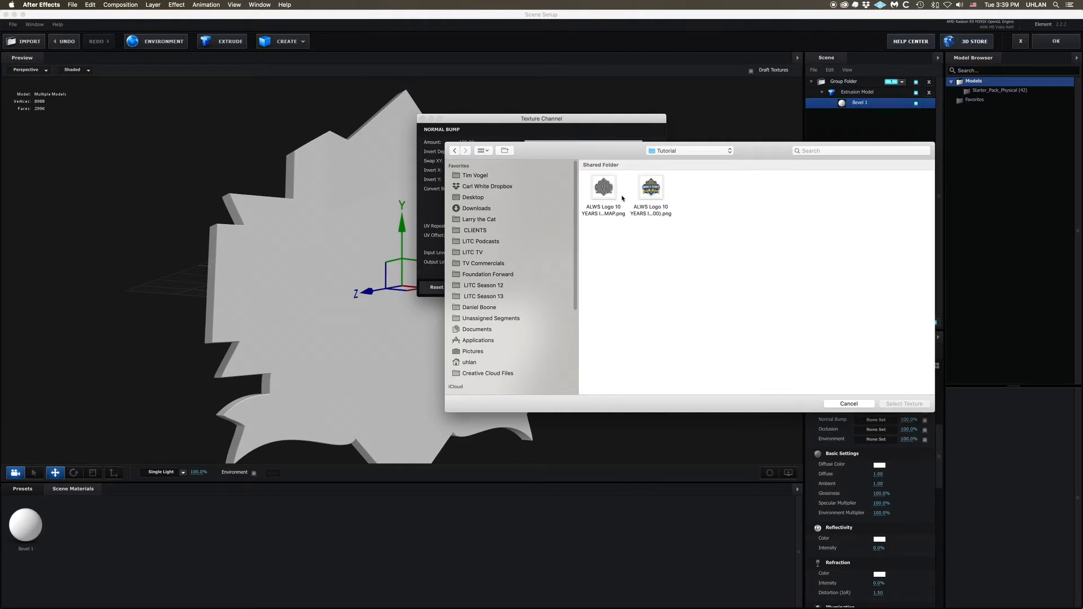
click(604, 189)
click(904, 404)
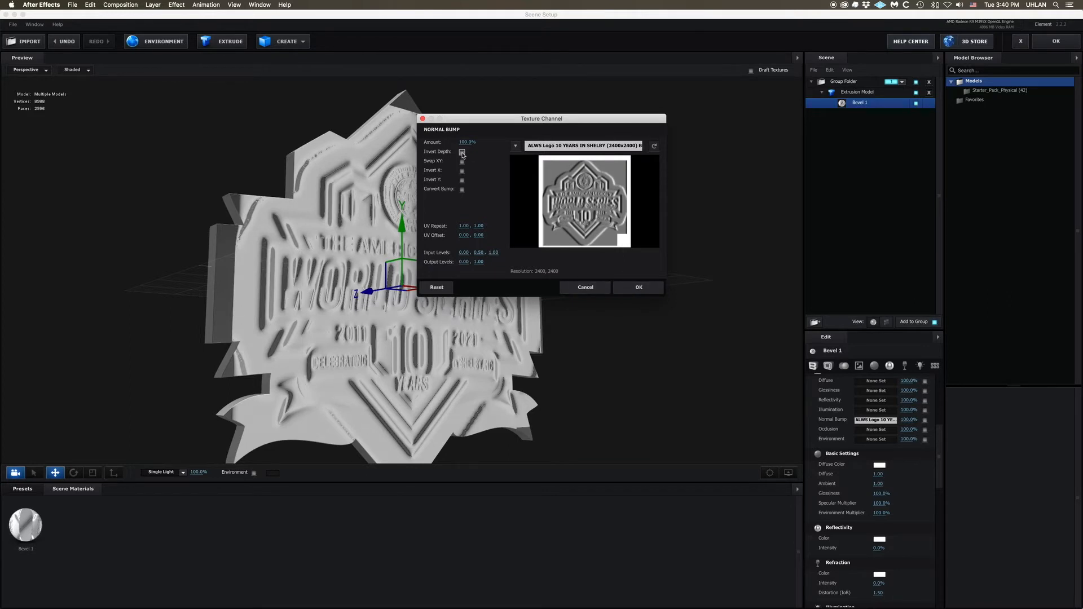
- Compare the bump with Invert Depth on and off, leave it off, and accept the Normal Bump texture
drag(463, 155, 569, 157)
click(569, 154)
click(569, 154)
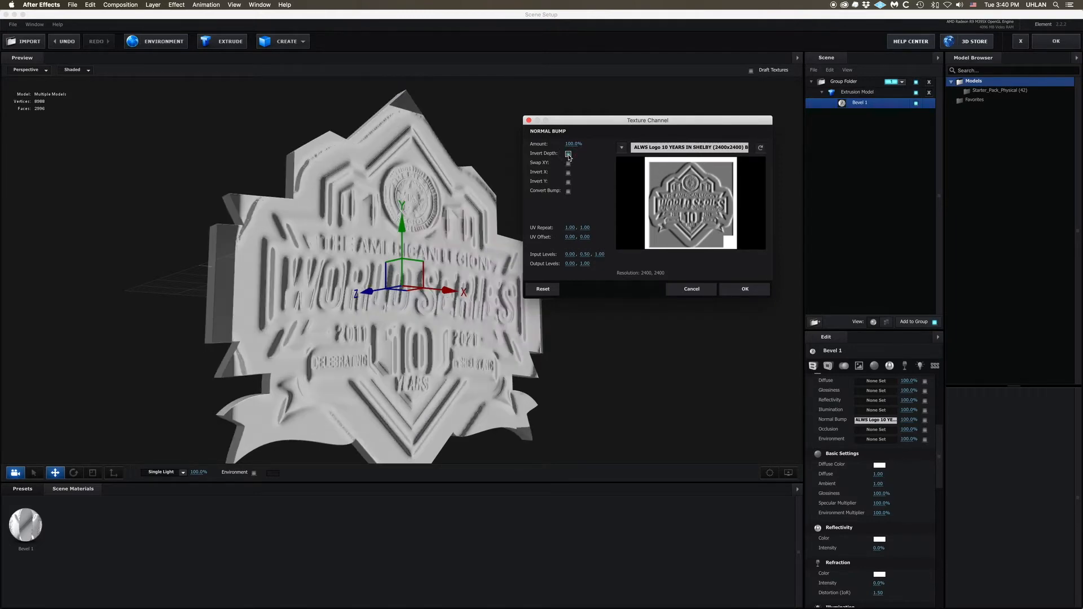
click(744, 289)
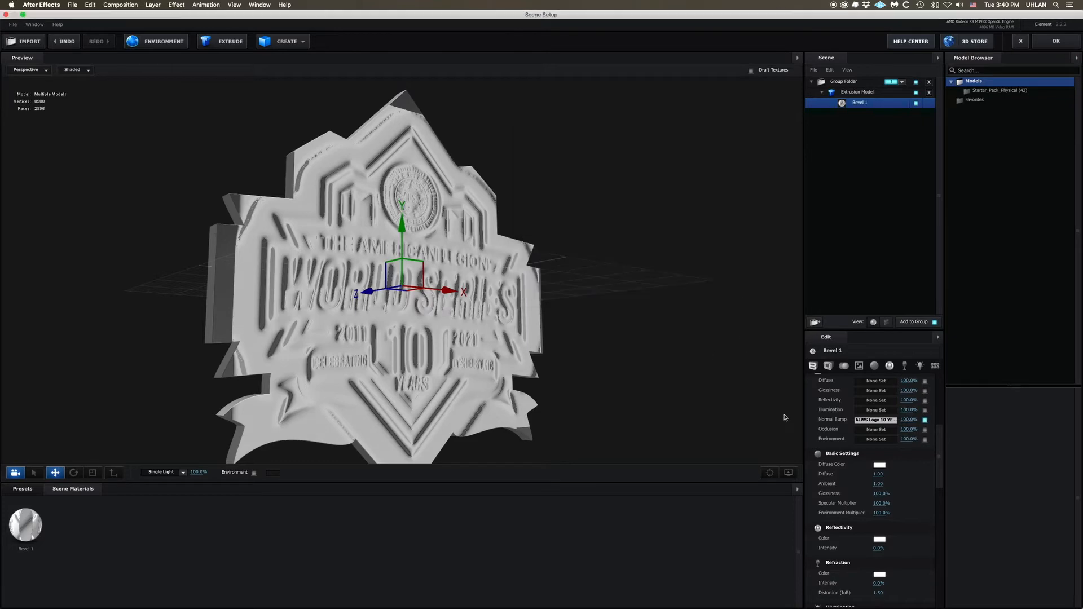
- Load the color logo PNG as the Occlusion texture of the Bevel 1 material
click(876, 429)
click(549, 150)
double_click(646, 202)
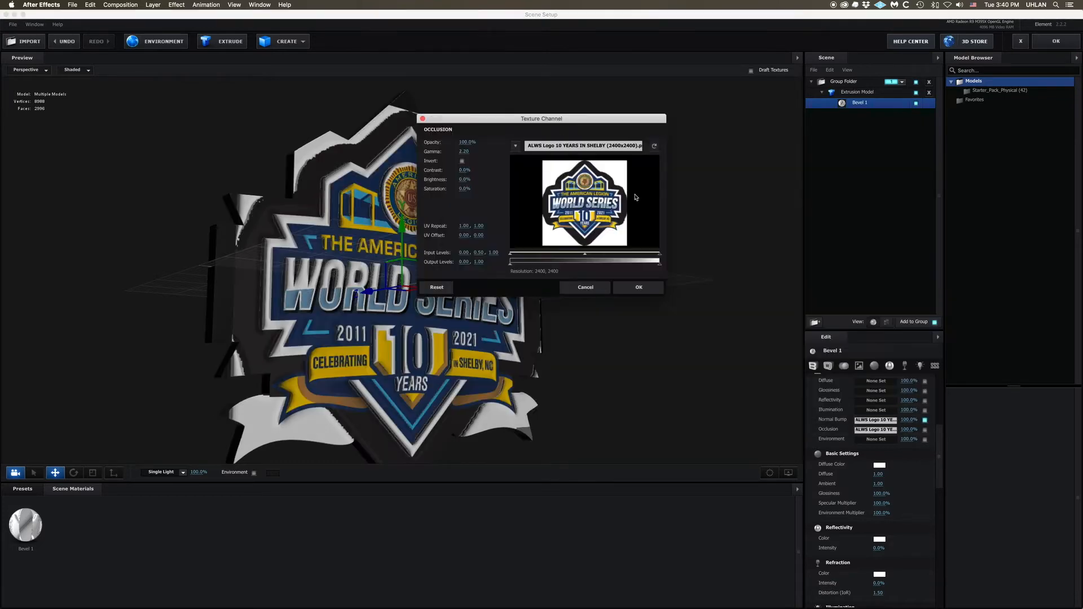
click(639, 286)
- Enable Bevel Backside and Use Layer as UV for Bevel 1
drag(531, 354, 489, 365)
scroll(880, 462, up, 8)
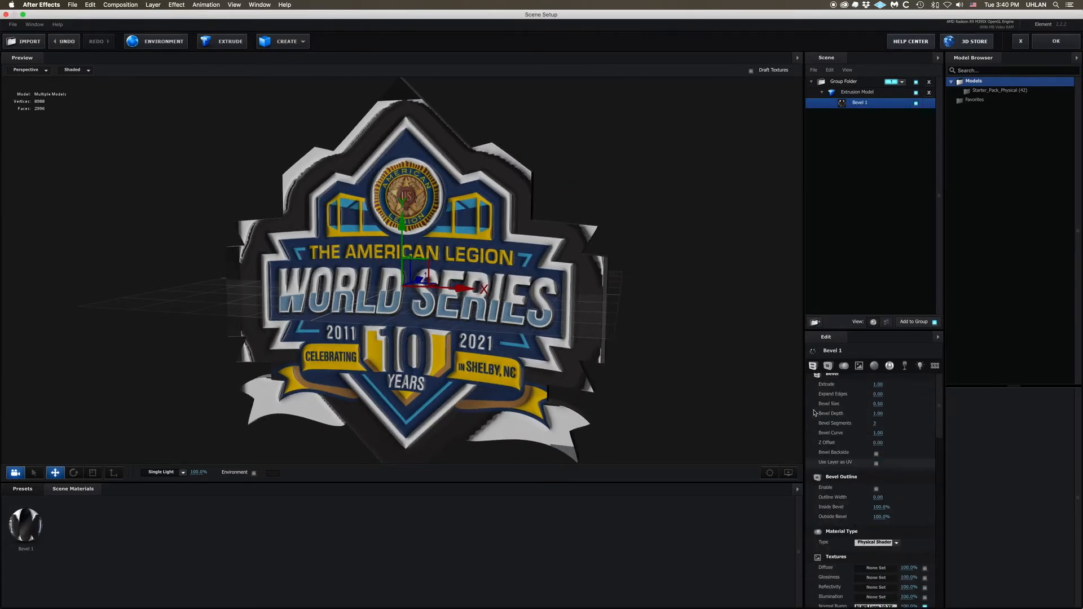
click(876, 458)
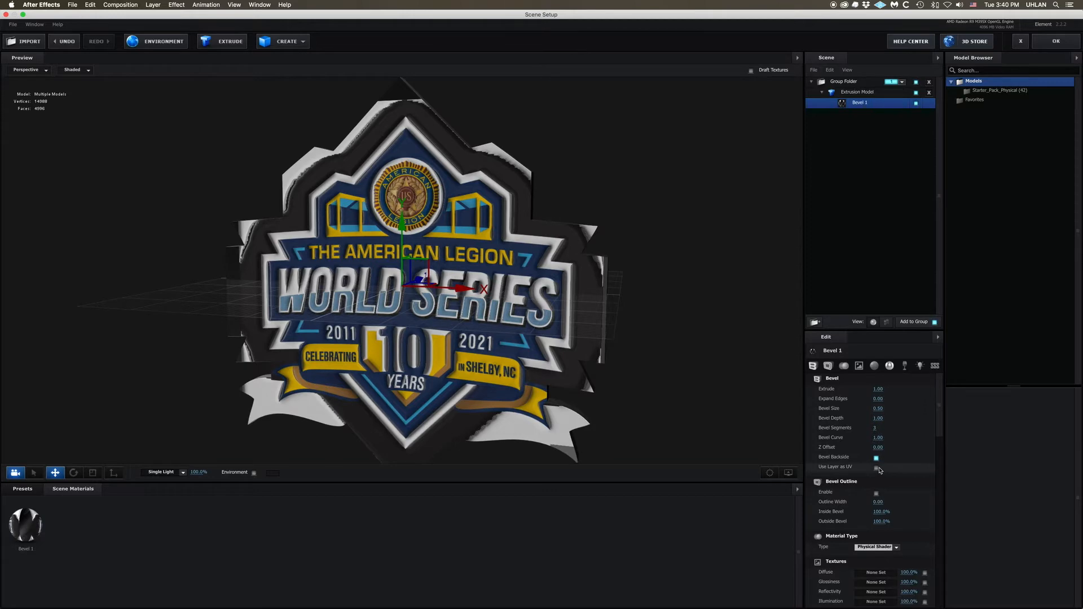
click(876, 468)
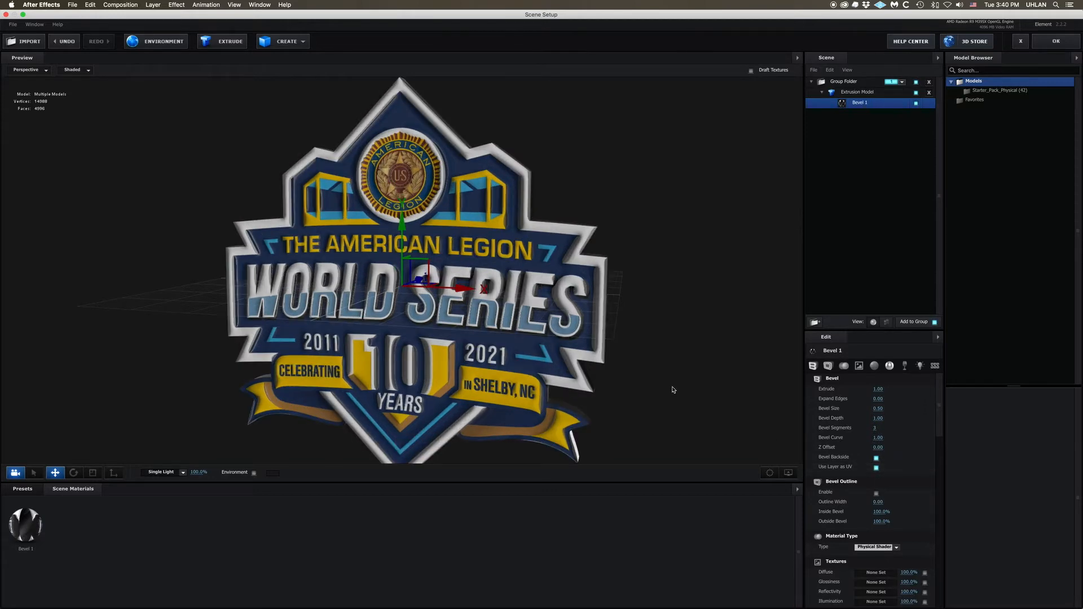
- Switch the preview lighting to Dramatic and examine the embossed lettering close up from several angles
drag(673, 390, 466, 401)
scroll(458, 395, up, 5)
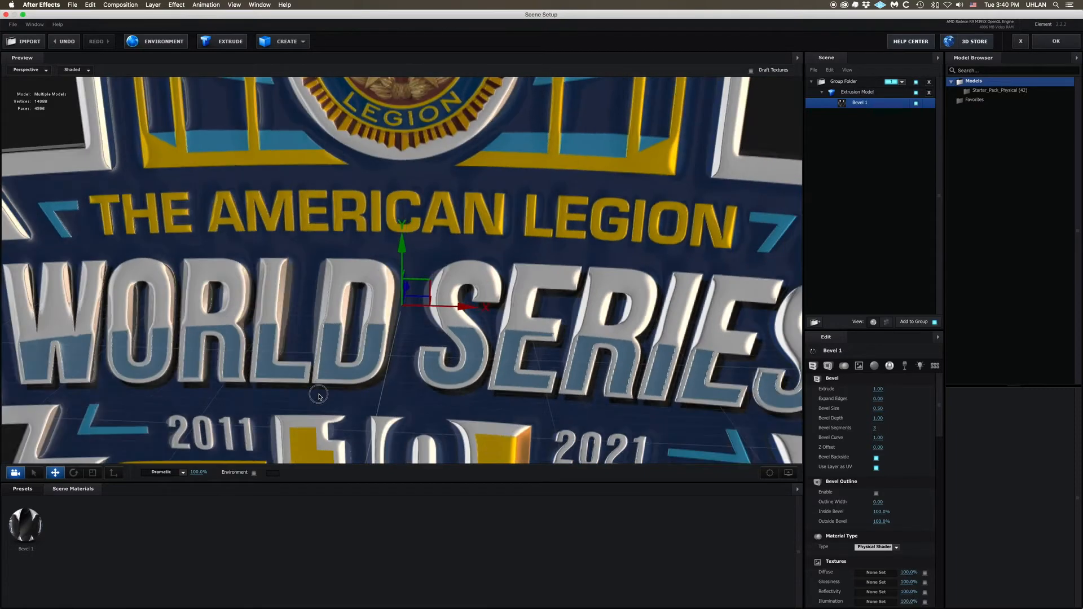
drag(316, 392, 360, 373)
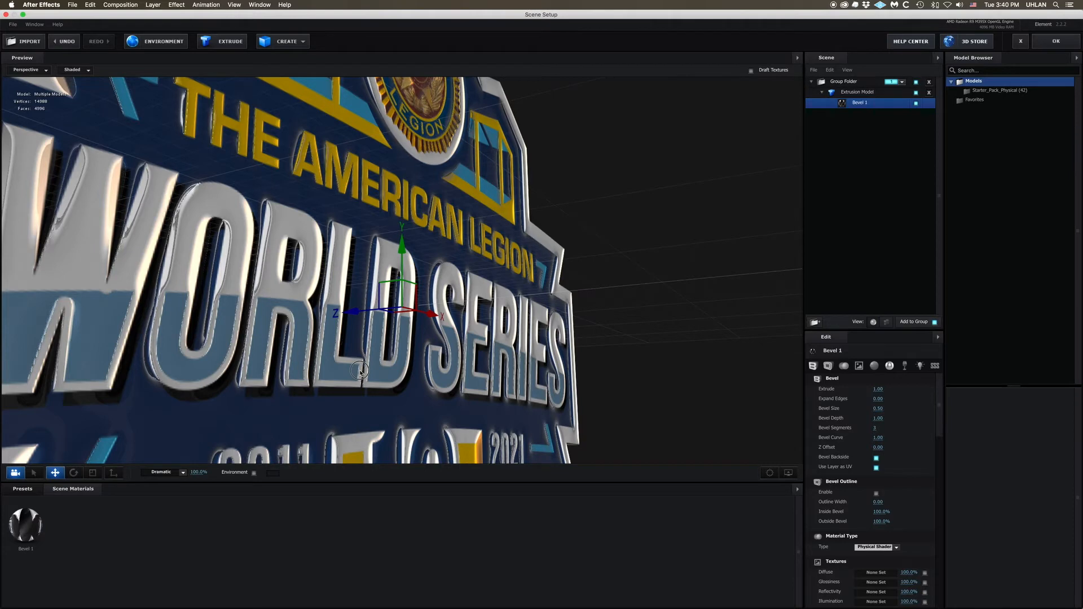
drag(360, 373, 286, 335)
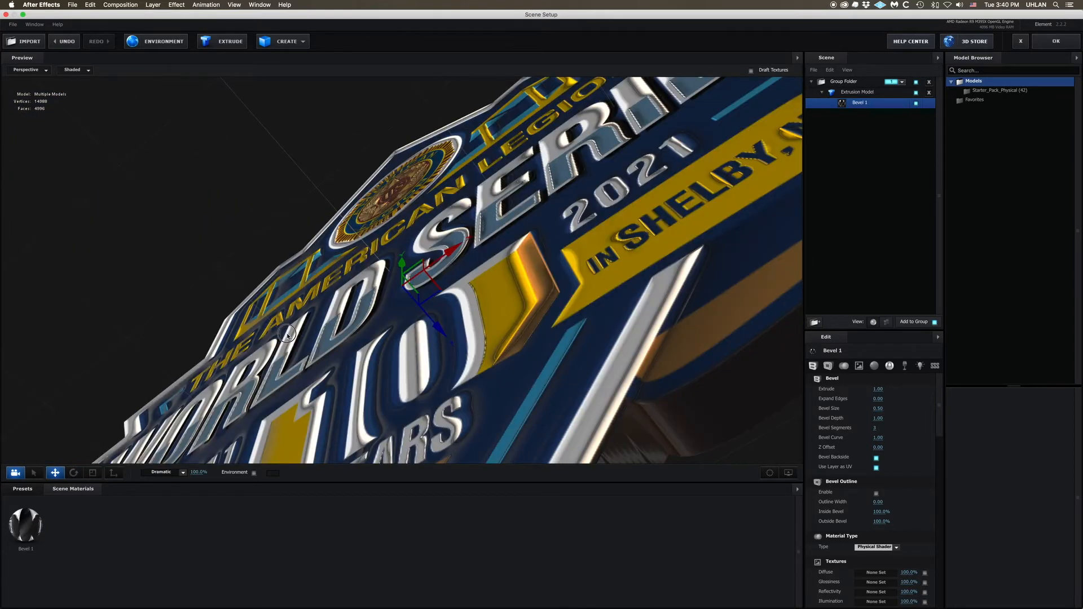
drag(287, 336, 303, 361)
- Try different Normal Bump strengths on Bevel 1 and set the amount to about 98%
scroll(864, 522, down, 1)
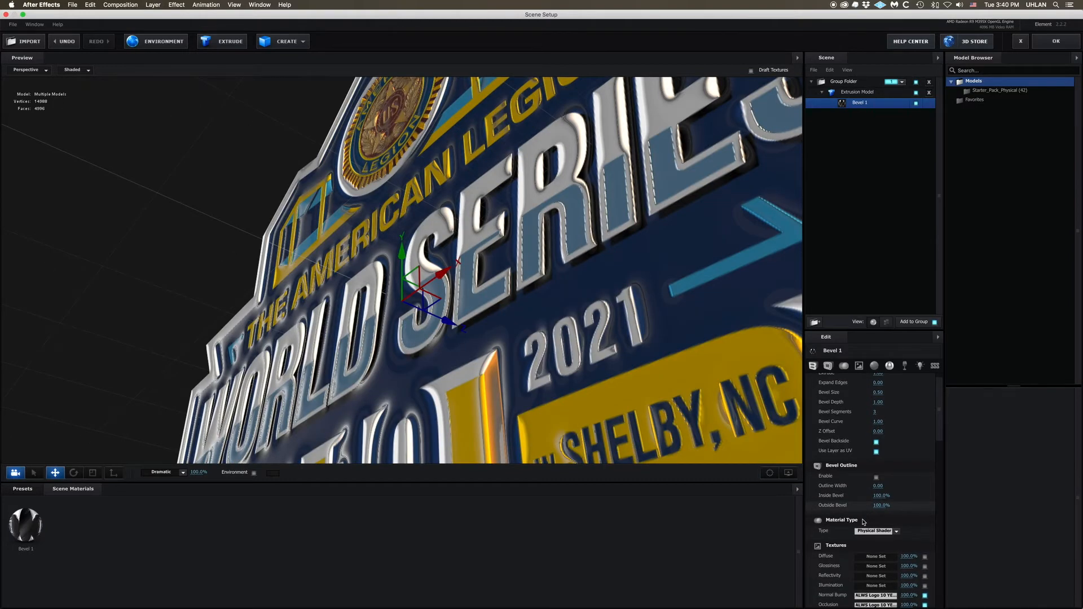
scroll(864, 522, down, 7)
drag(906, 469, 832, 473)
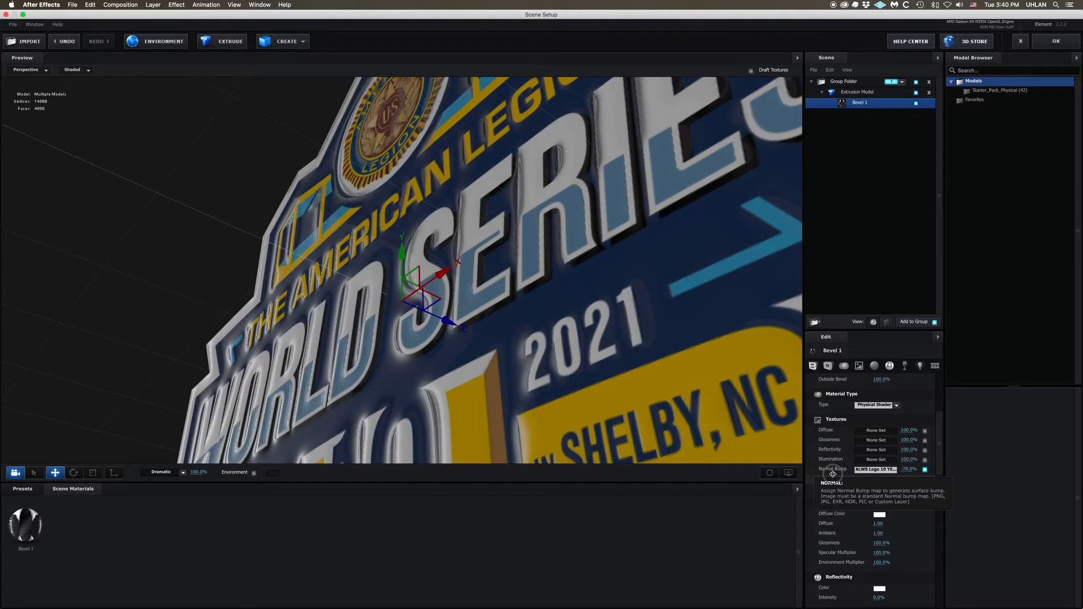
drag(833, 474, 904, 474)
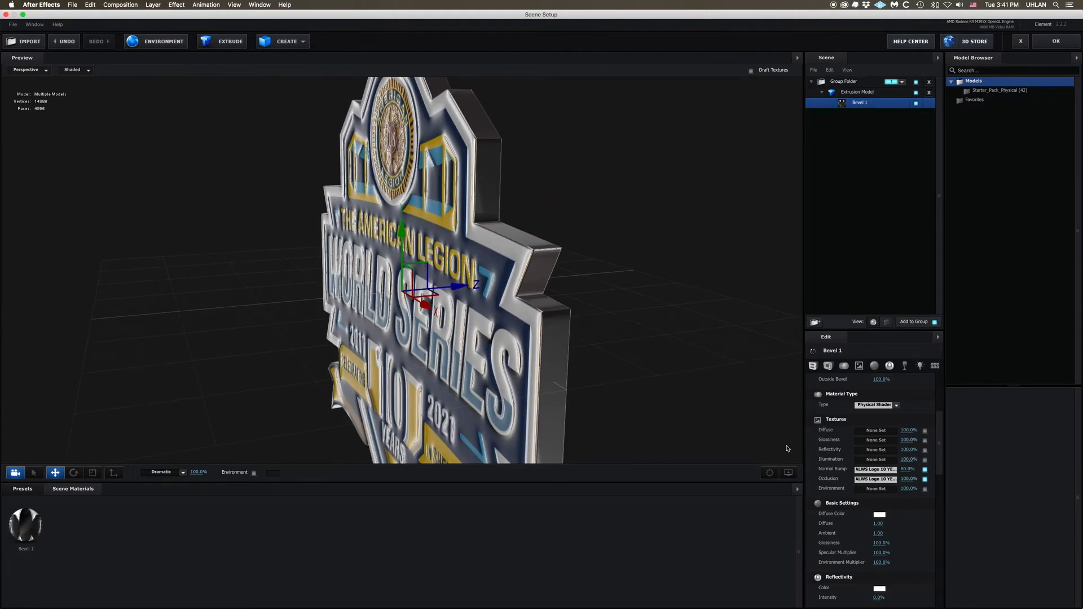
drag(907, 469, 916, 469)
- Check the finished logo model from several angles and apply the scene to the composition
drag(550, 366, 567, 337)
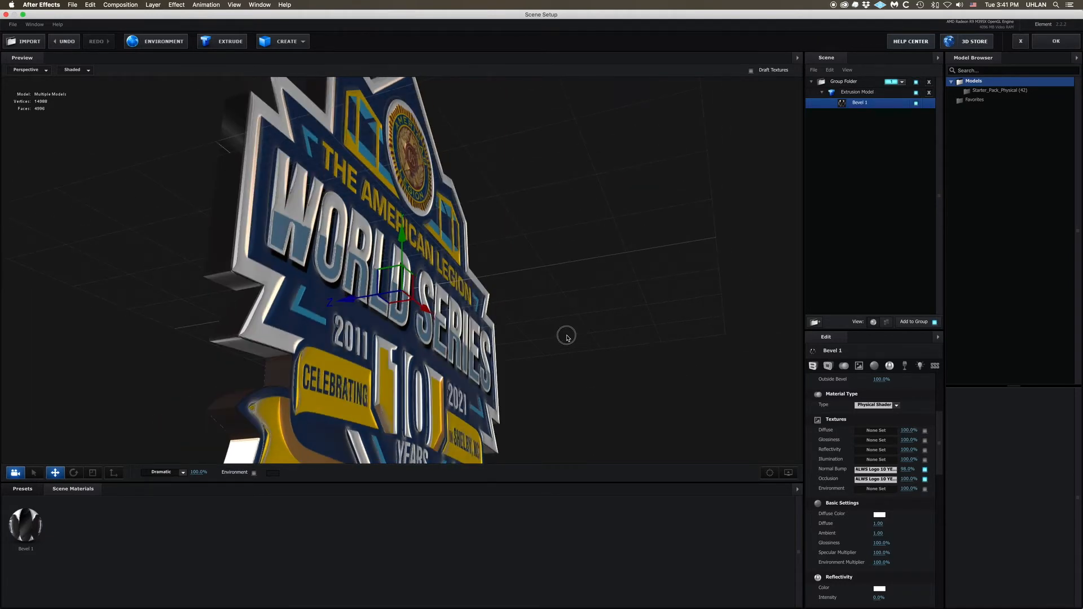
mouse_move(567, 337)
mouse_down()
mouse_move(463, 364)
mouse_move(558, 356)
mouse_up()
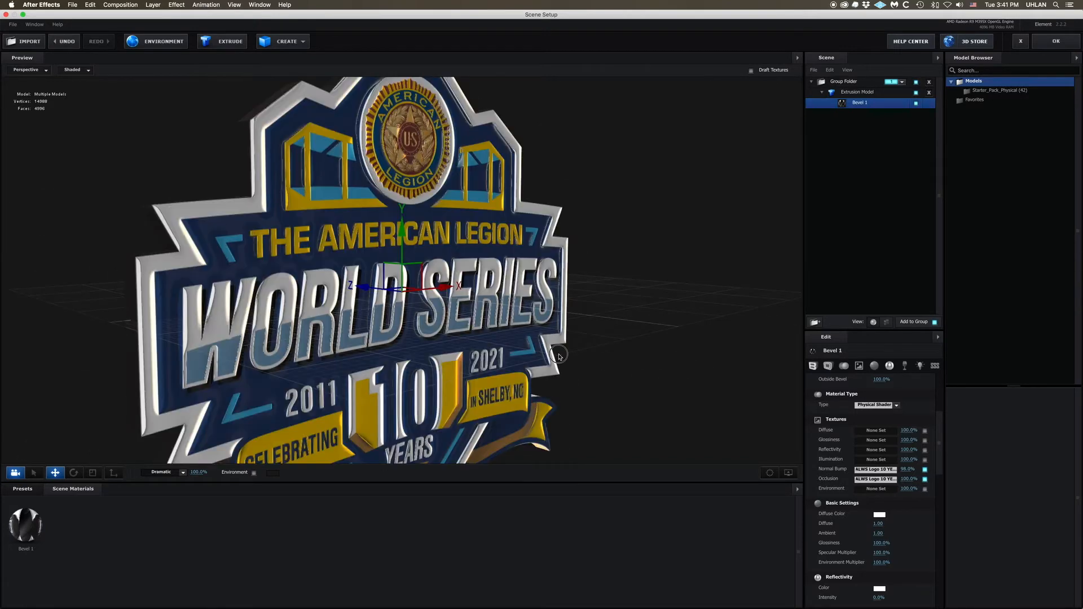
scroll(558, 356, down, 5)
drag(455, 323, 383, 345)
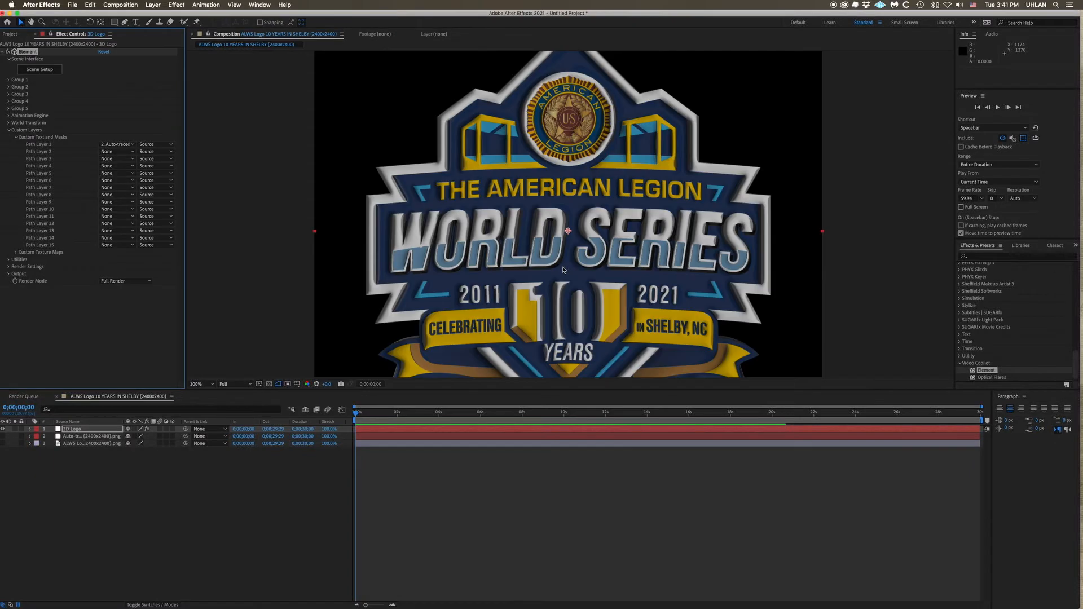
- Set the Add Lighting preset in Element's render settings to Dramatic
click(9, 259)
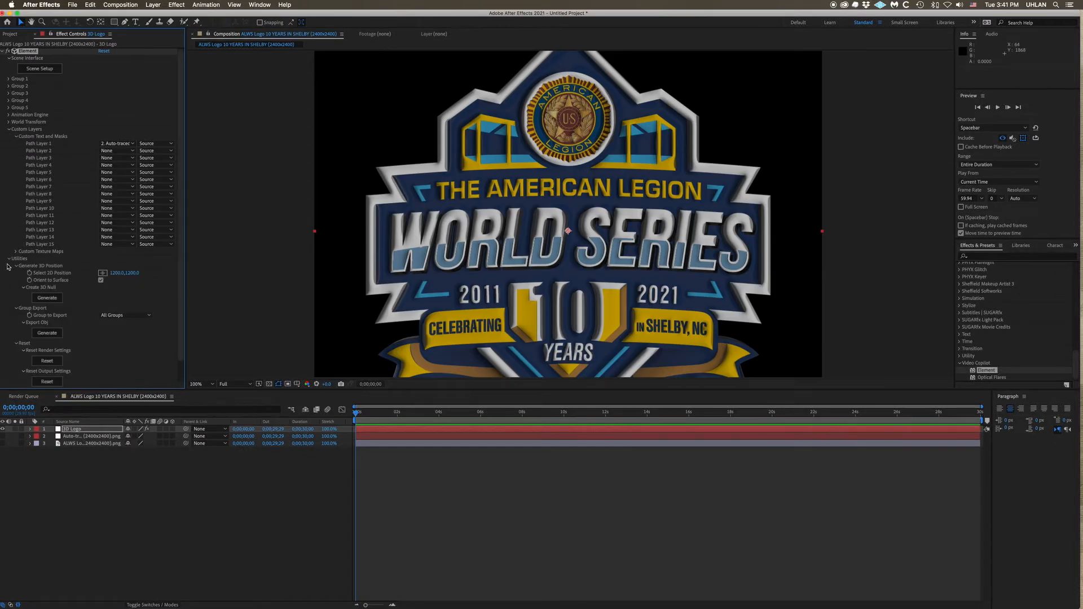
click(8, 259)
click(9, 266)
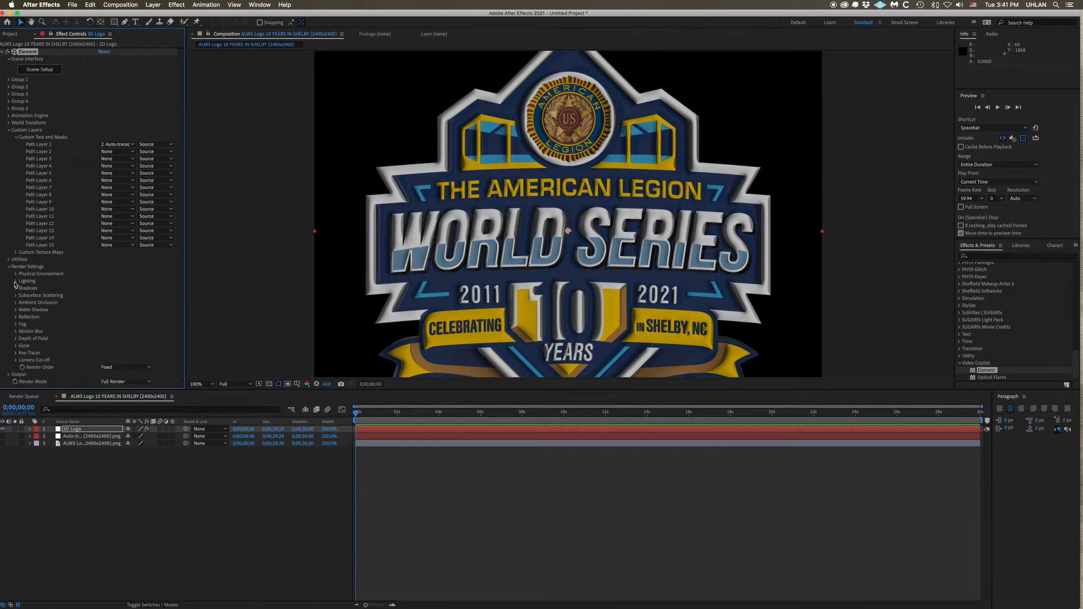
click(16, 281)
click(101, 302)
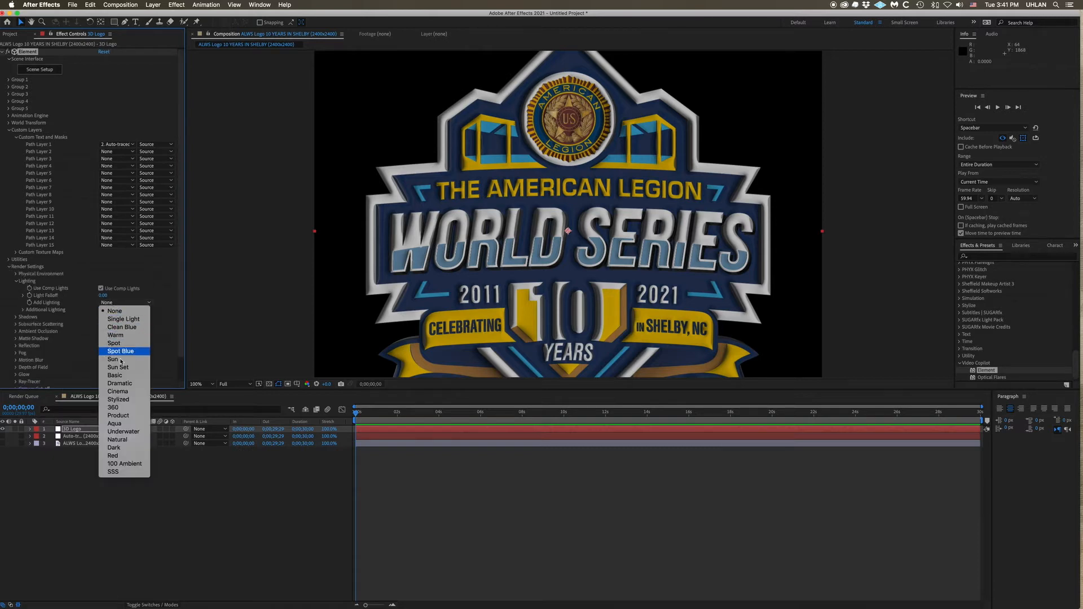
click(123, 384)
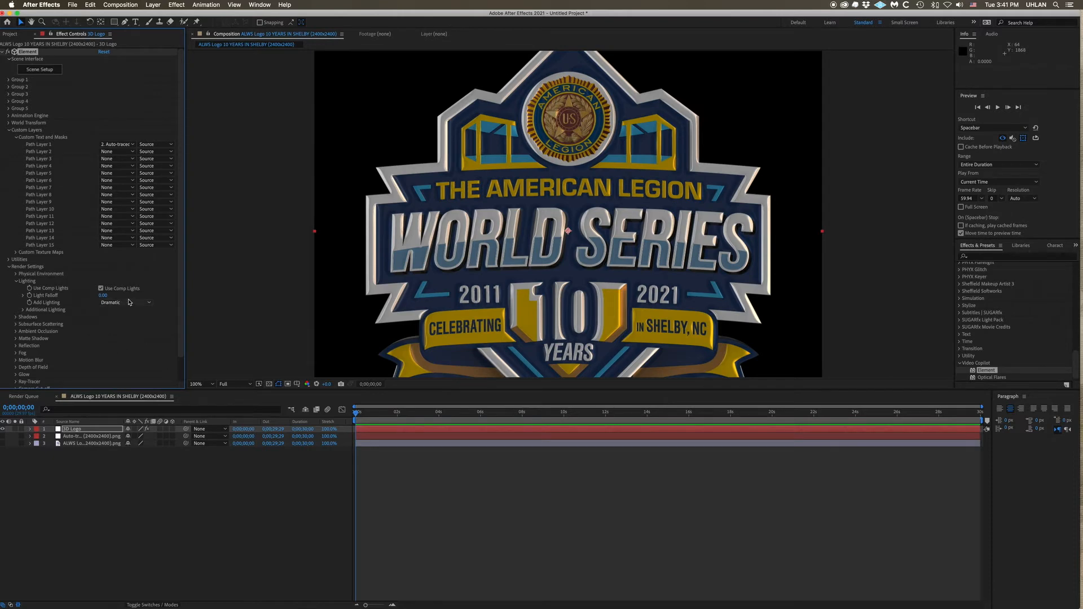
- Try the Basic lighting preset on the logo and return to Dramatic
click(131, 304)
click(122, 375)
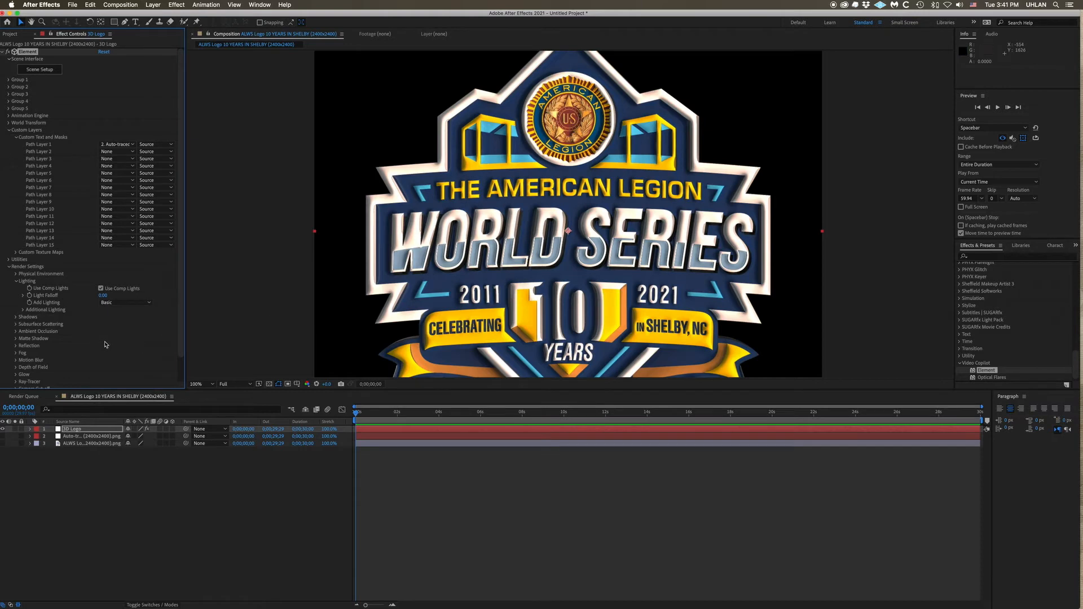
click(113, 303)
click(120, 383)
- Enable SSAO ambient occlusion in Element's render settings for the 3D Logo layer
click(15, 332)
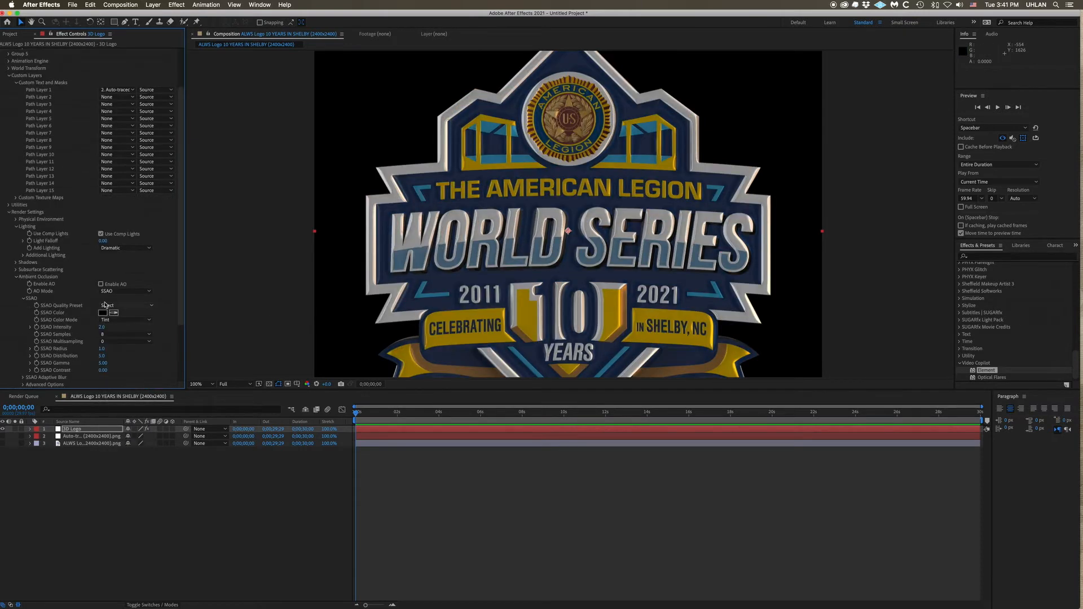
click(100, 285)
scroll(537, 288, down, 2)
scroll(538, 289, up, 1)
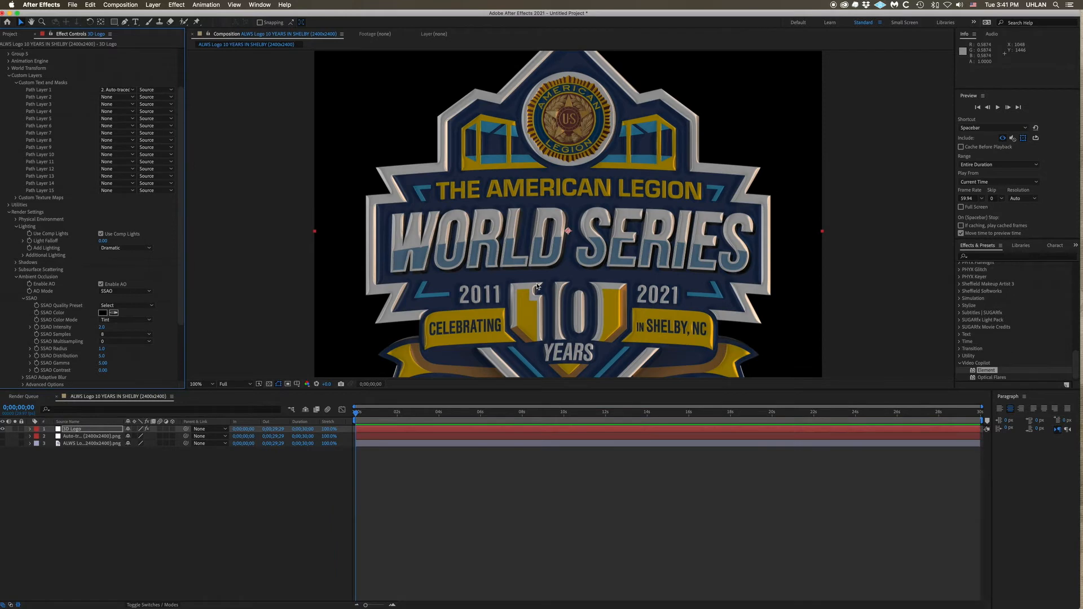
click(199, 477)
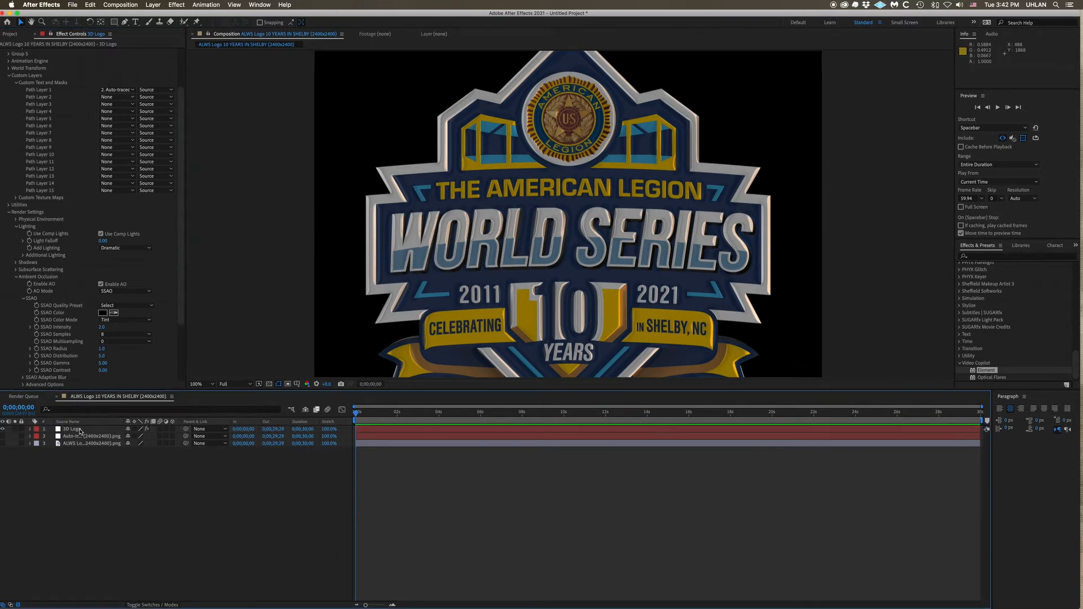
- Create an HDTV 1080 29.97 composition named Broadcast Logo Reveal 01
click(10, 34)
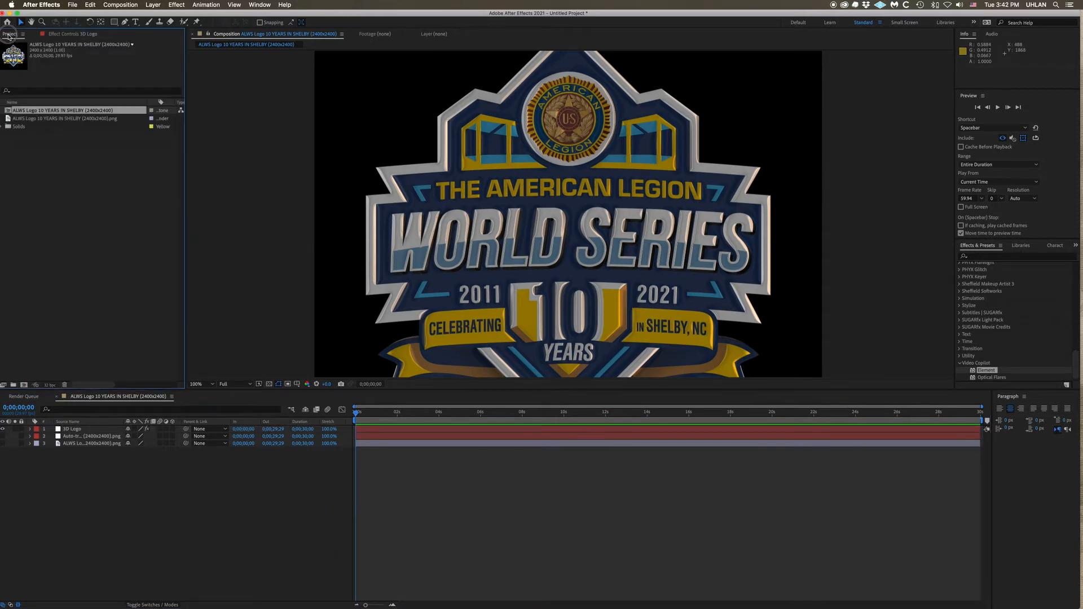
click(83, 223)
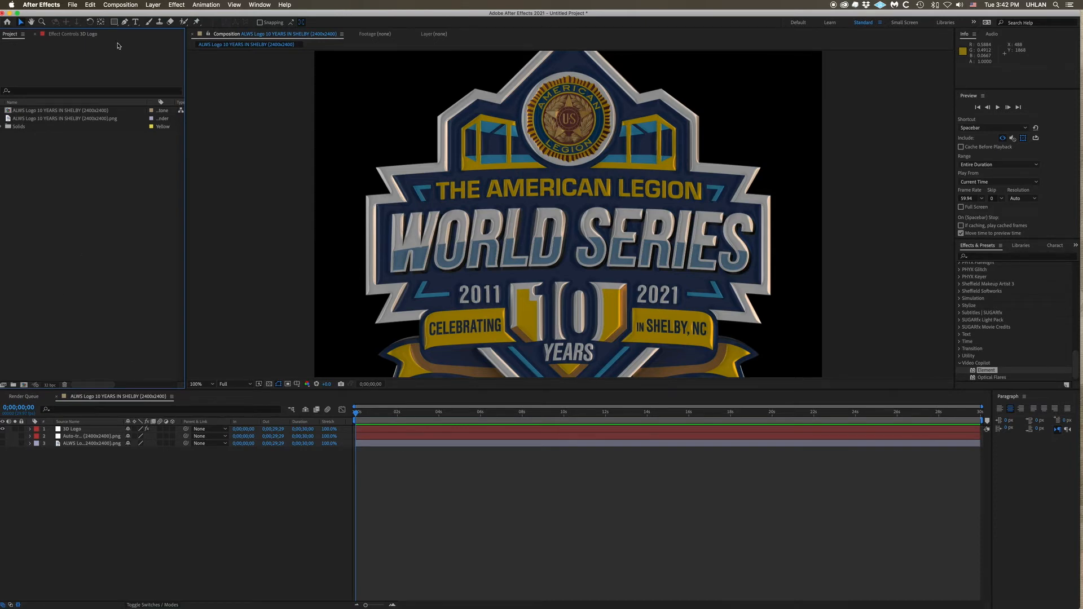
click(153, 4)
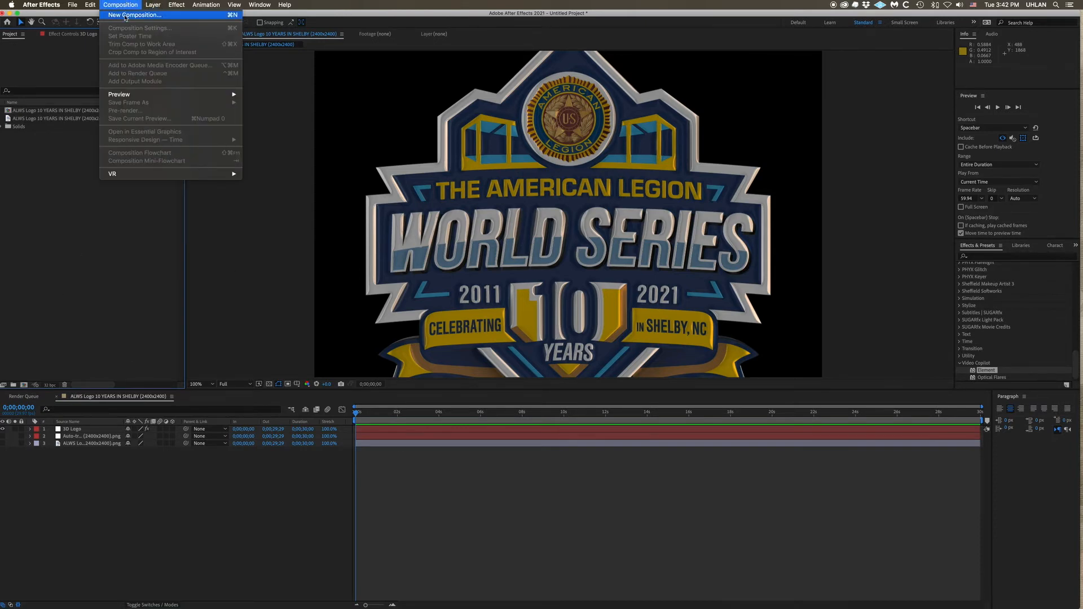
click(125, 16)
text(Broadcast Logo Reveal 01)
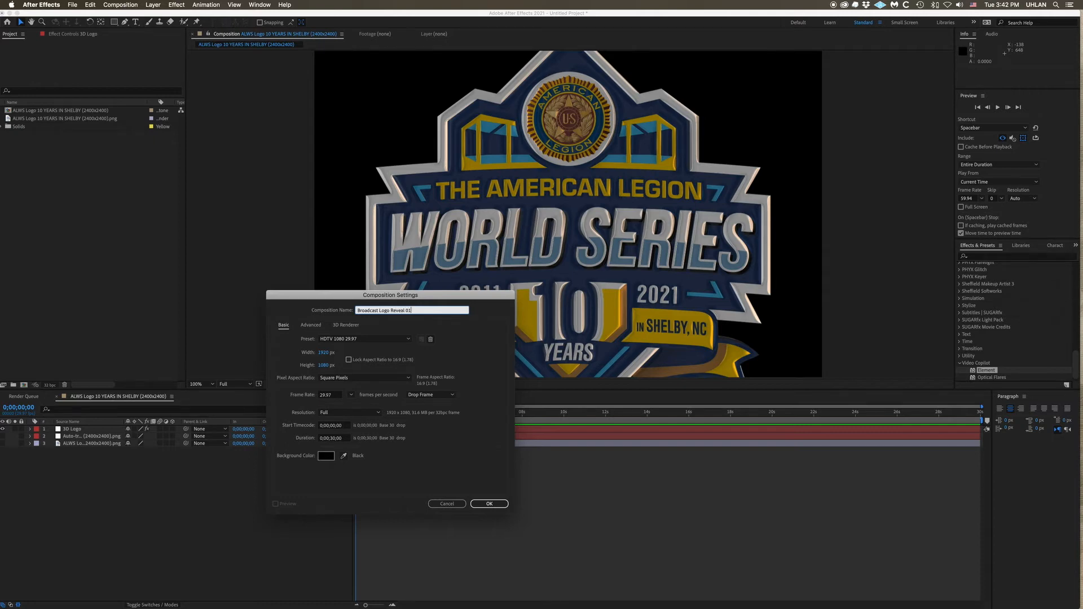
key(Return)
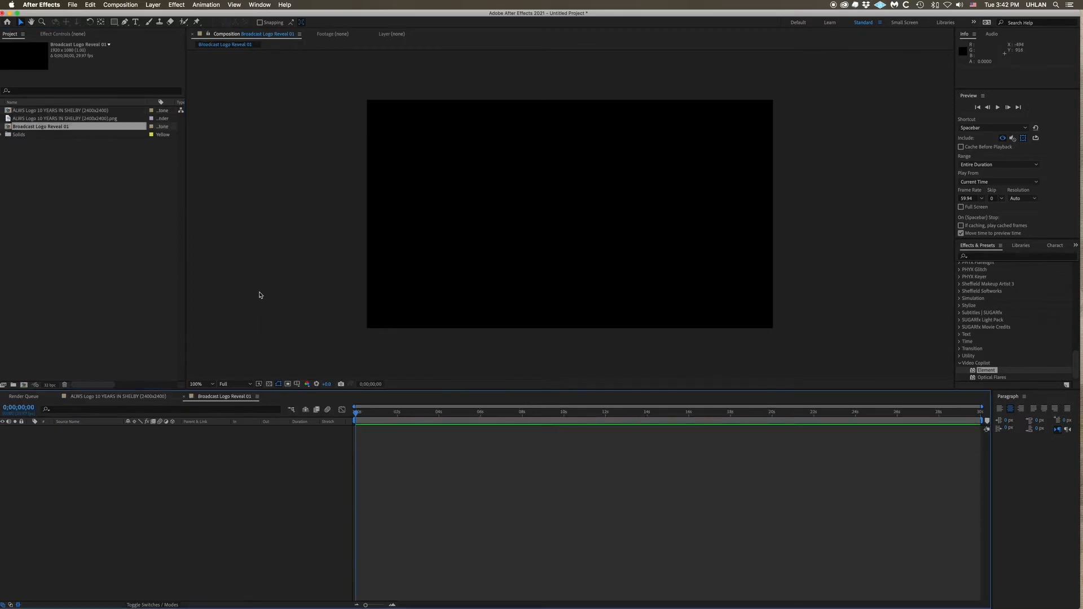
- Place the ALWS Logo composition in Broadcast Logo Reveal 01 and scale it down to about 47%
click(77, 180)
click(9, 127)
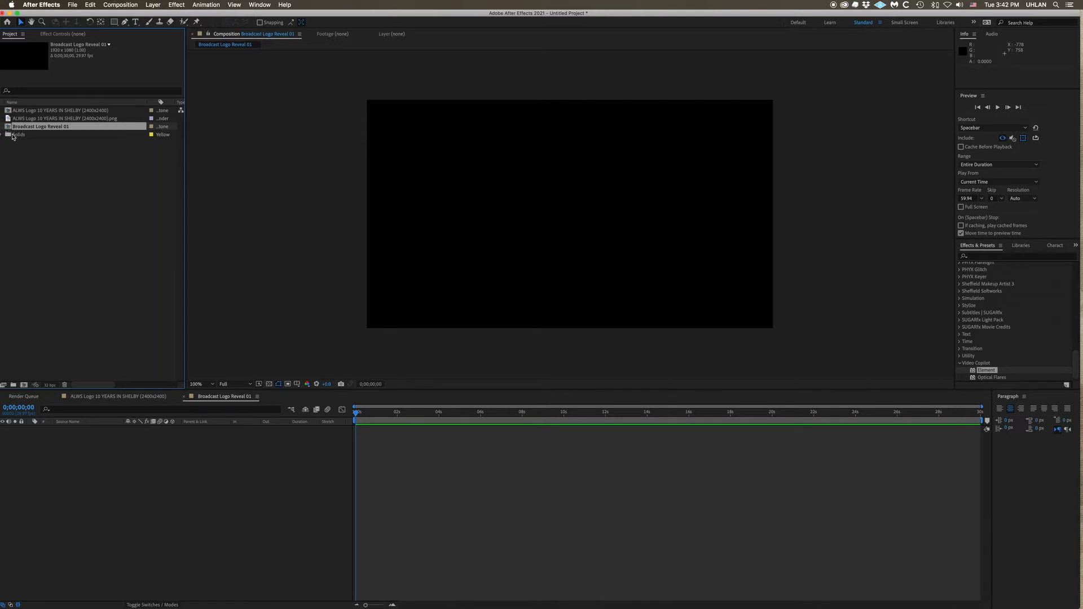
drag(20, 110, 85, 473)
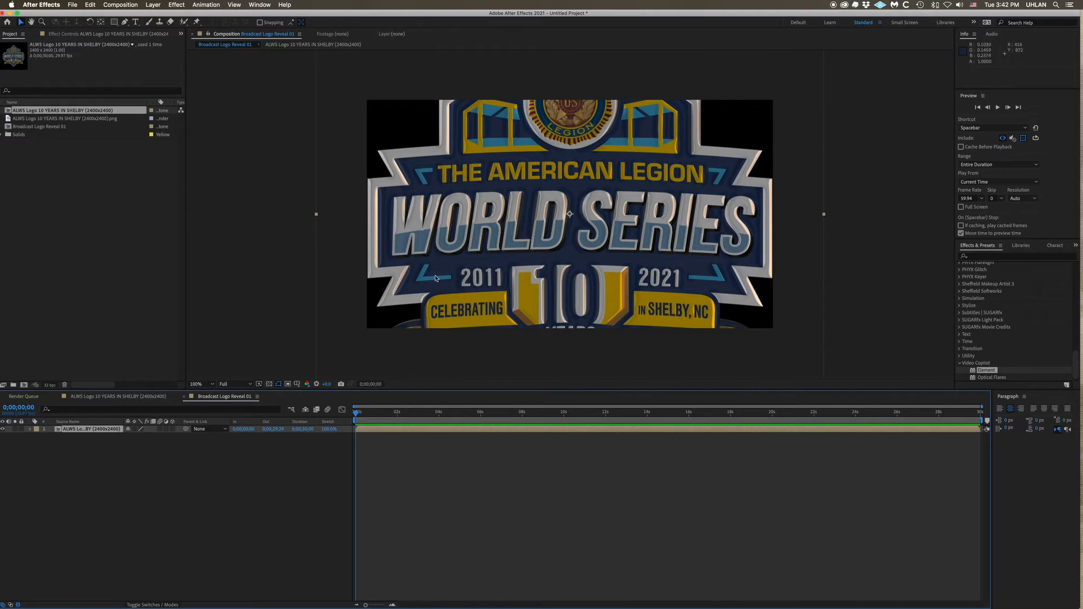
drag(316, 216, 452, 157)
- Turn the nested logo composition into a 3D layer
key(period)
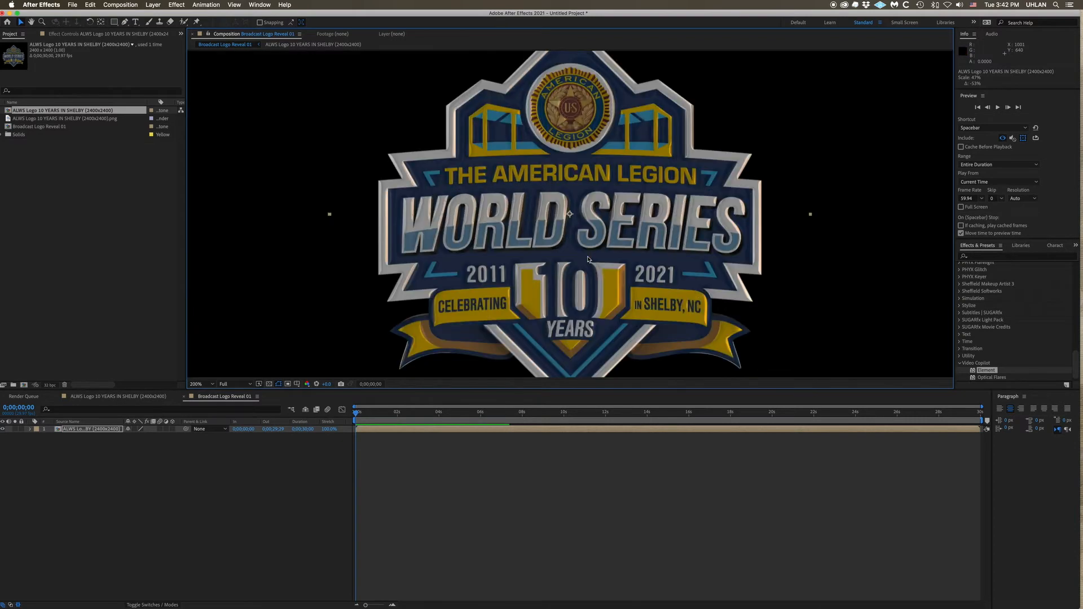
click(173, 429)
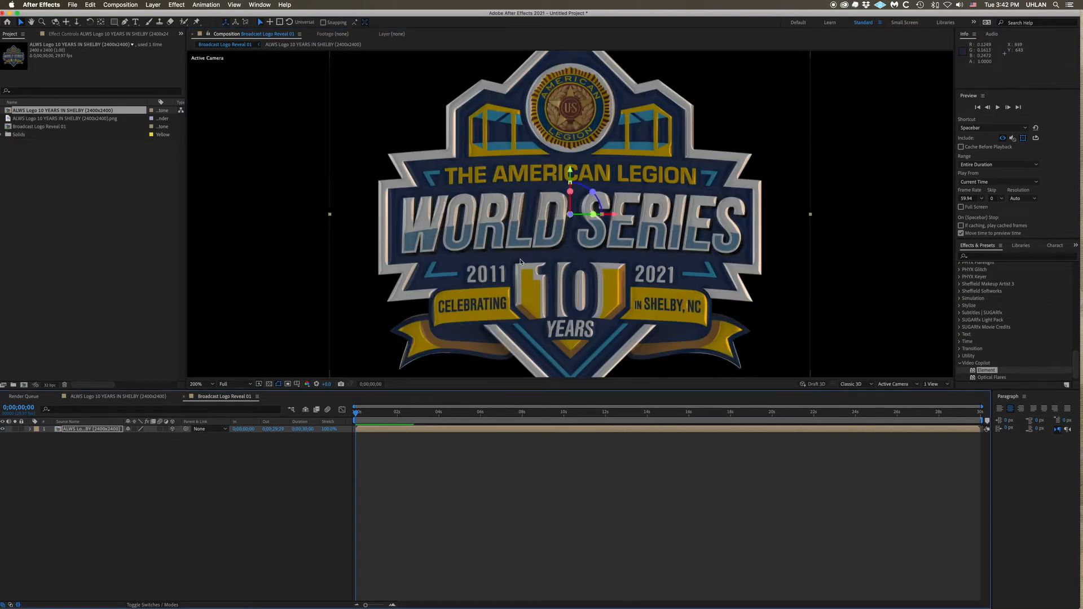
key(comma)
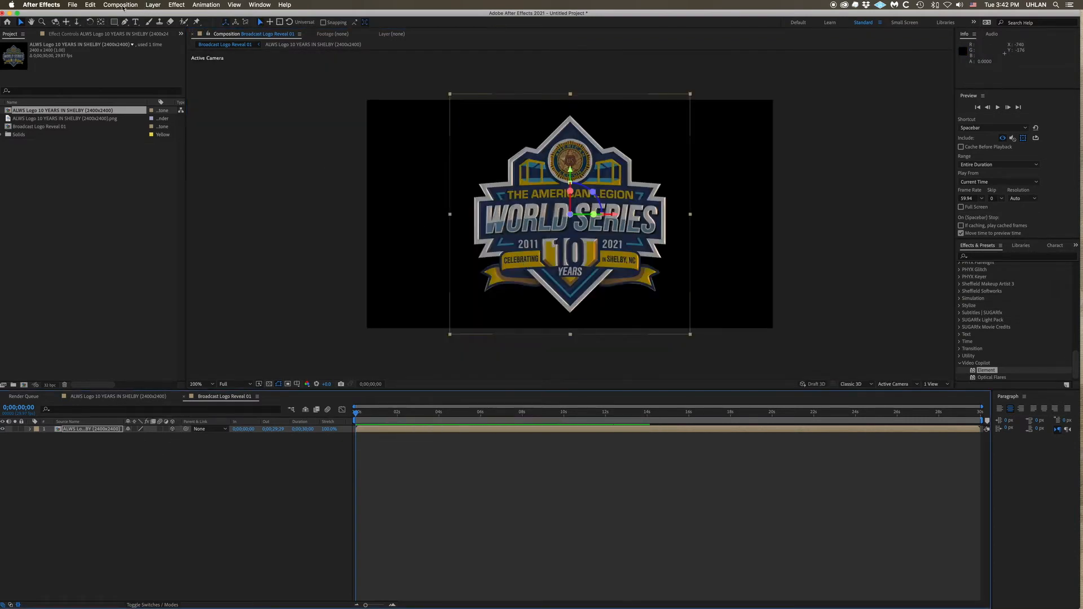
- Add a two-node 28mm camera named Camera 1 with depth of field off
click(153, 4)
mouse_move(158, 15)
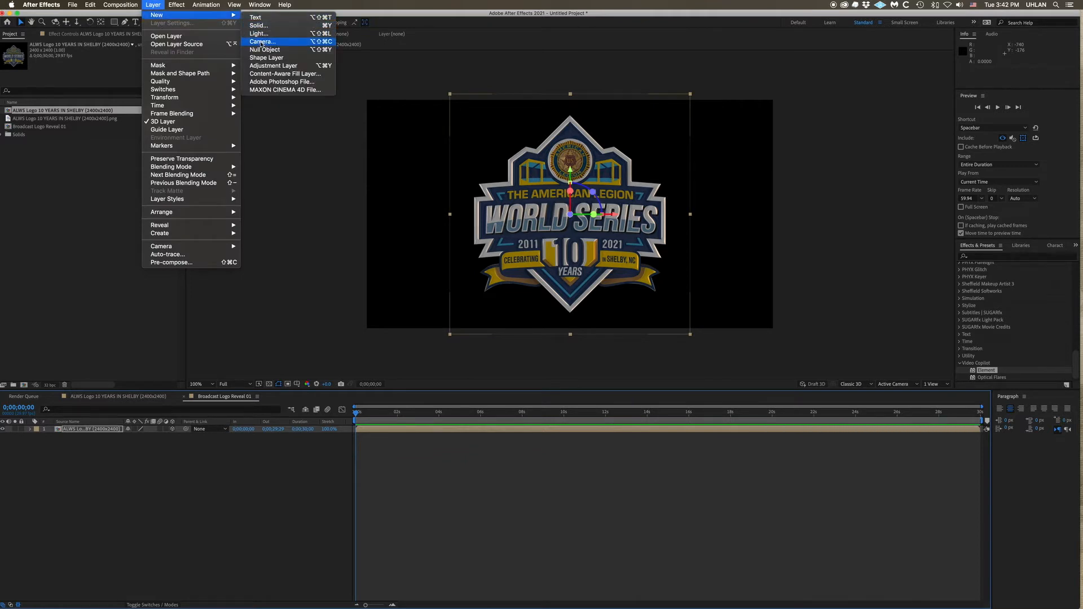
click(266, 41)
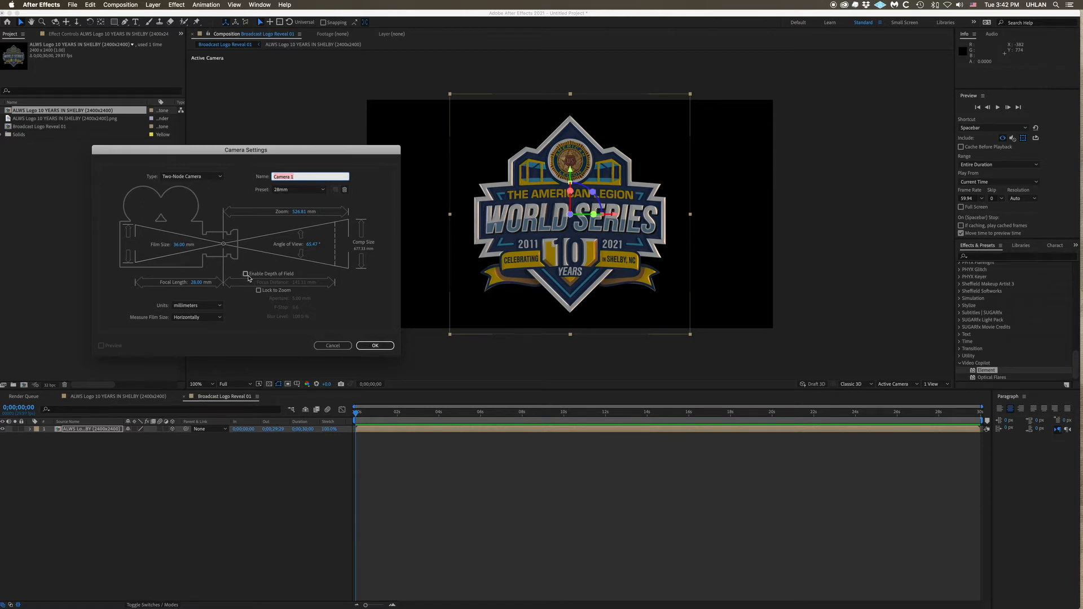
click(246, 274)
click(245, 274)
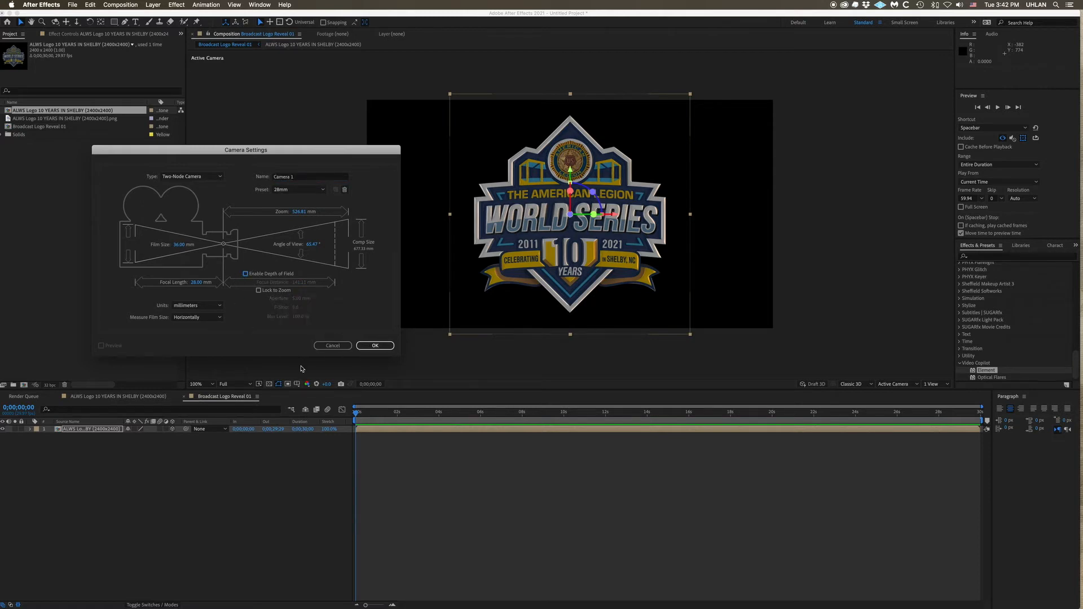
click(368, 346)
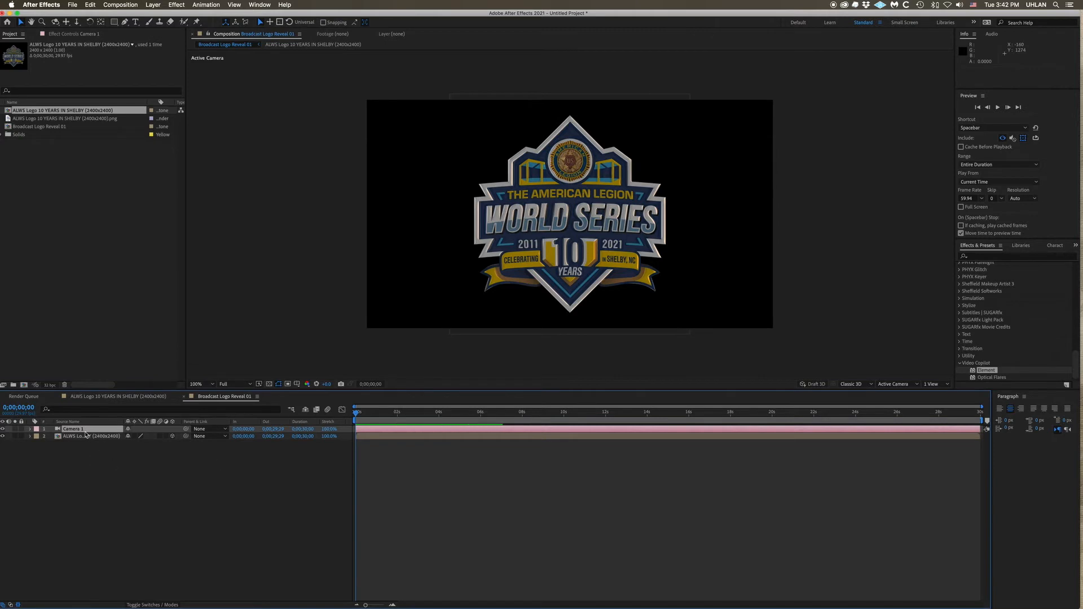
- Set keyframes for all of Camera 1's transform properties at 0;00;07;29
click(30, 429)
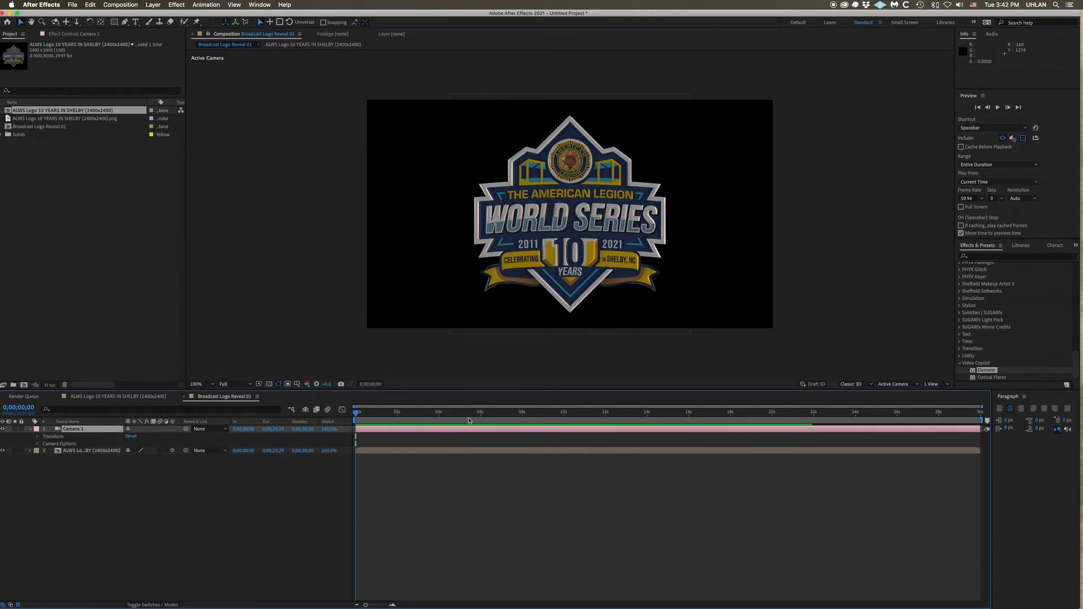
click(521, 415)
drag(521, 417, 521, 416)
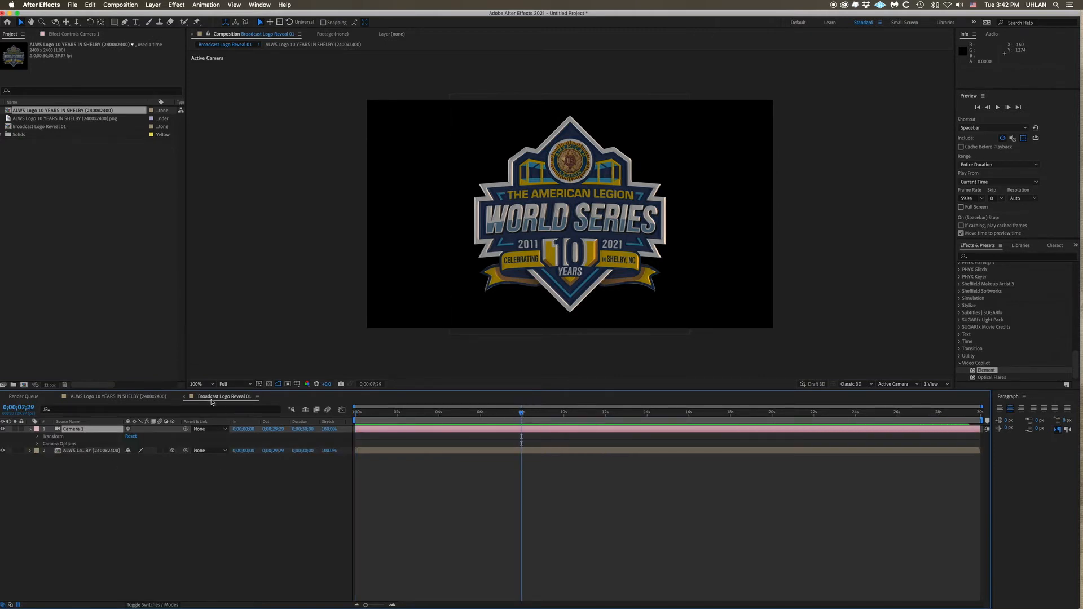
click(37, 437)
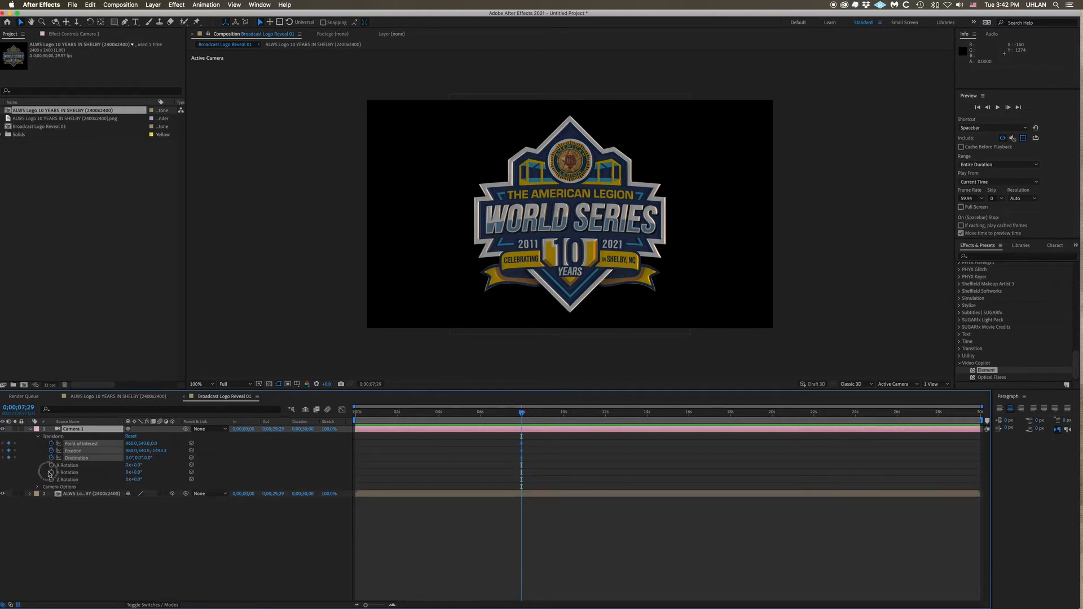
- Apply Easy Ease In to Camera 1's keyframes and return to the start of the timeline
right_click(521, 443)
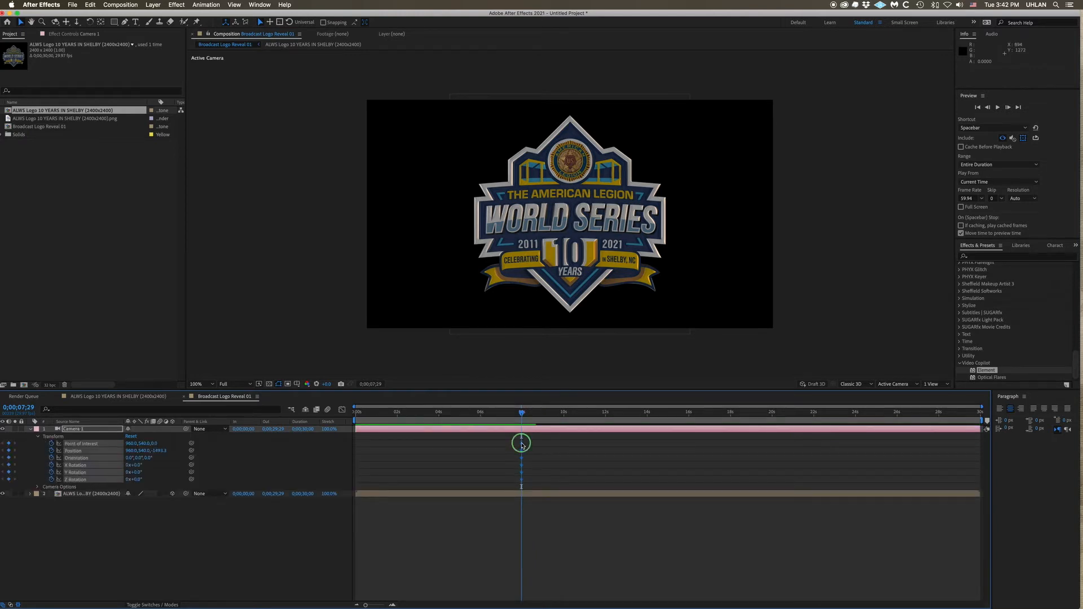
mouse_move(549, 543)
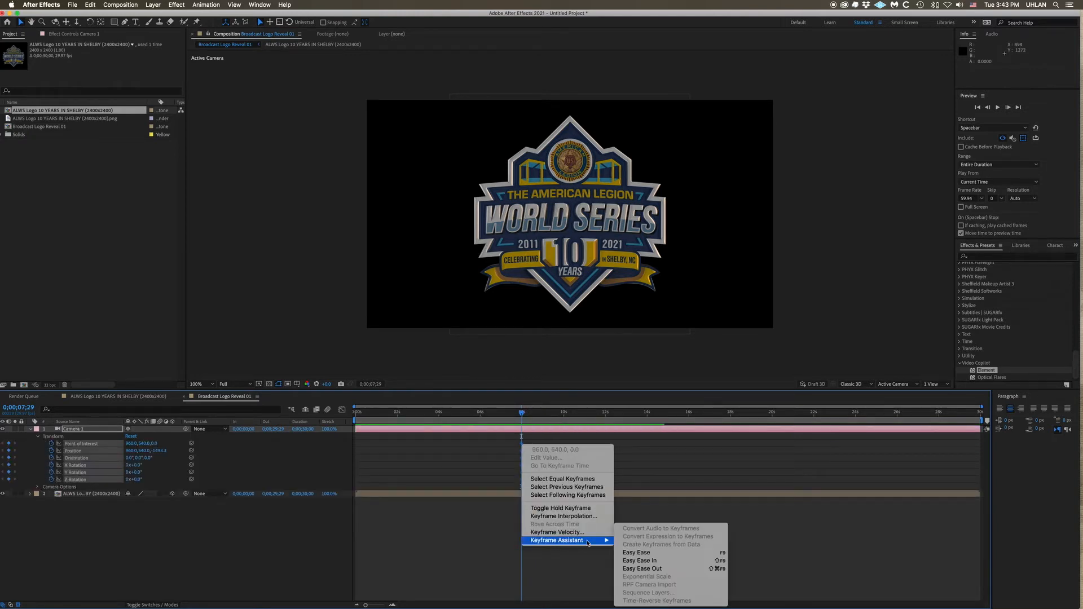
click(640, 560)
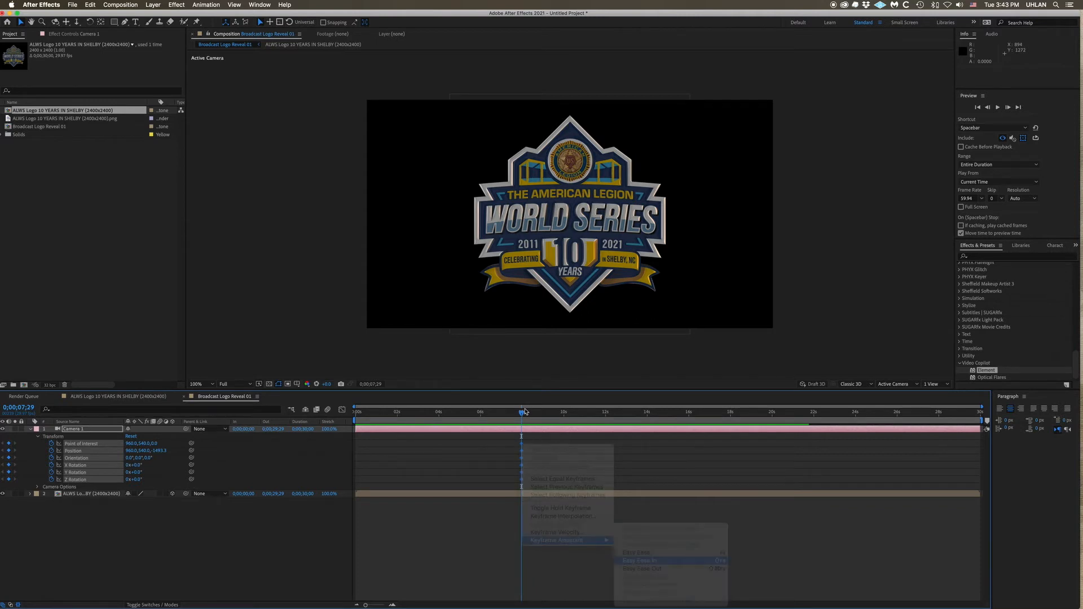
drag(524, 413, 290, 412)
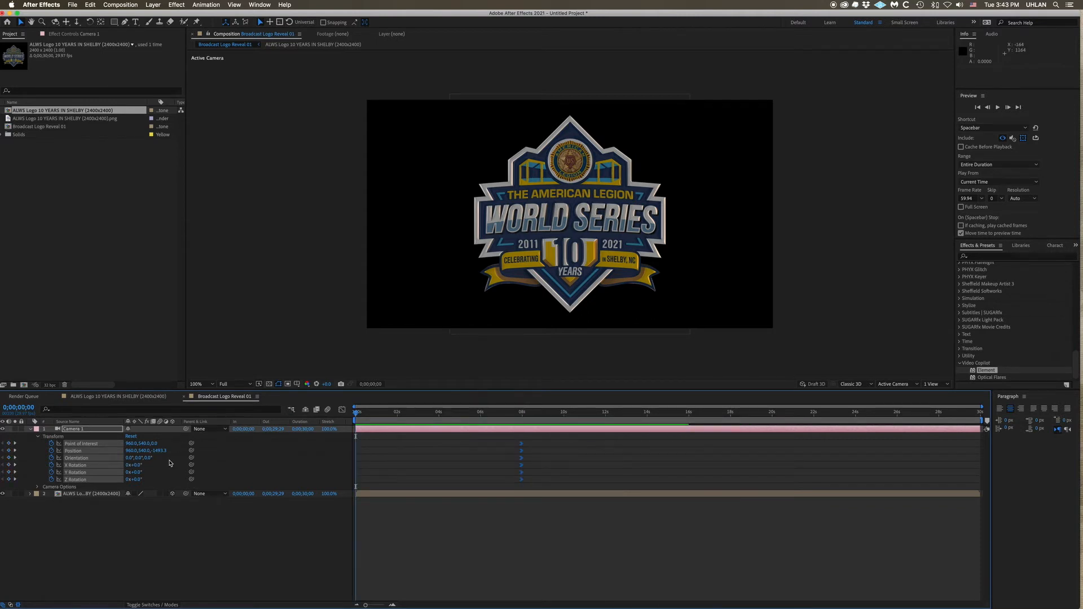
click(169, 541)
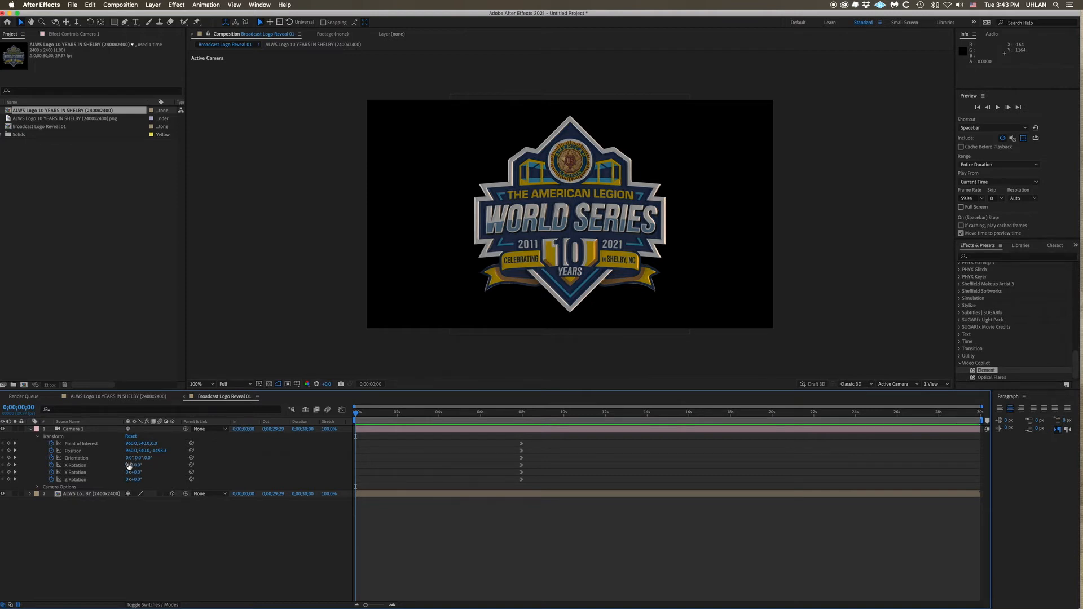
drag(129, 466, 287, 490)
key(super+z)
key(super+z)
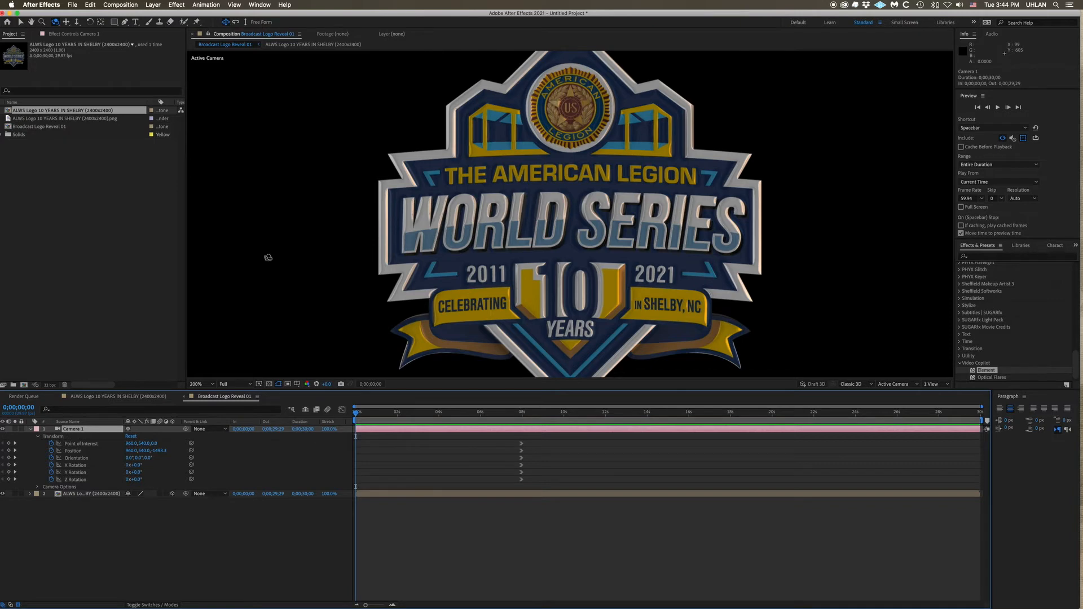
- At the timeline start, move and orbit Camera 1 into a tilted close-up of the logo's 10, at about 759, 770, -152, and preview the move
scroll(268, 257, down, 2)
scroll(572, 292, up, 1)
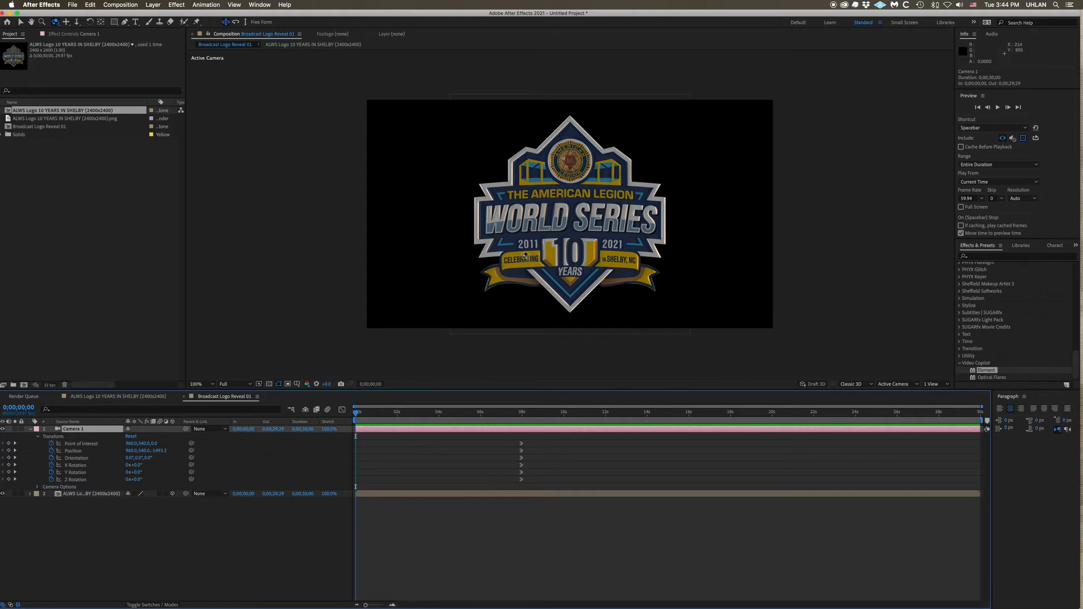
key(c)
key(c)
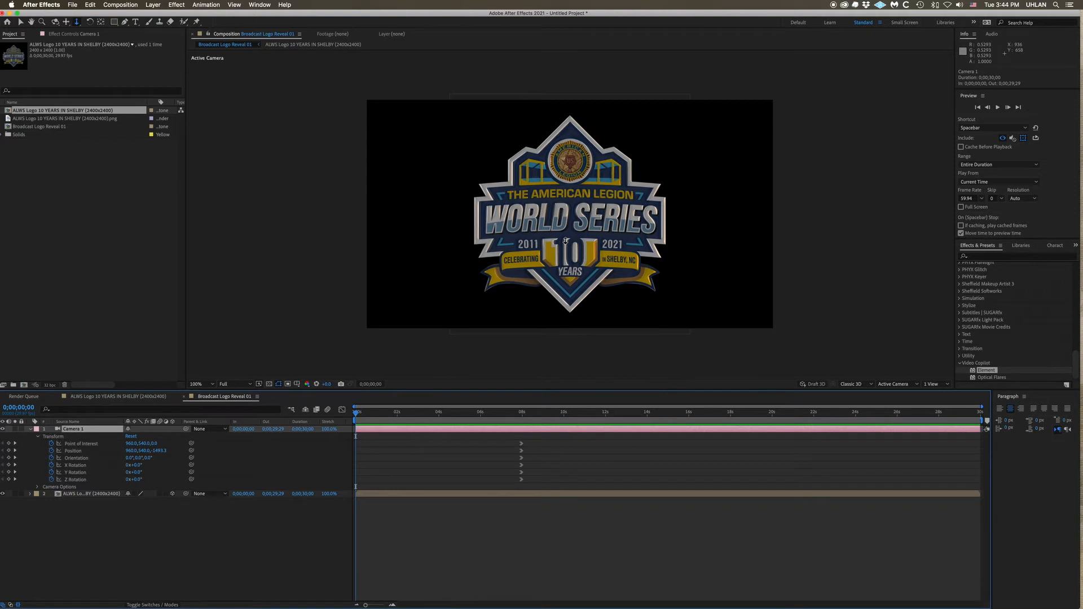
drag(565, 241, 574, 176)
key(c)
drag(559, 254, 610, 153)
key(c)
key(c)
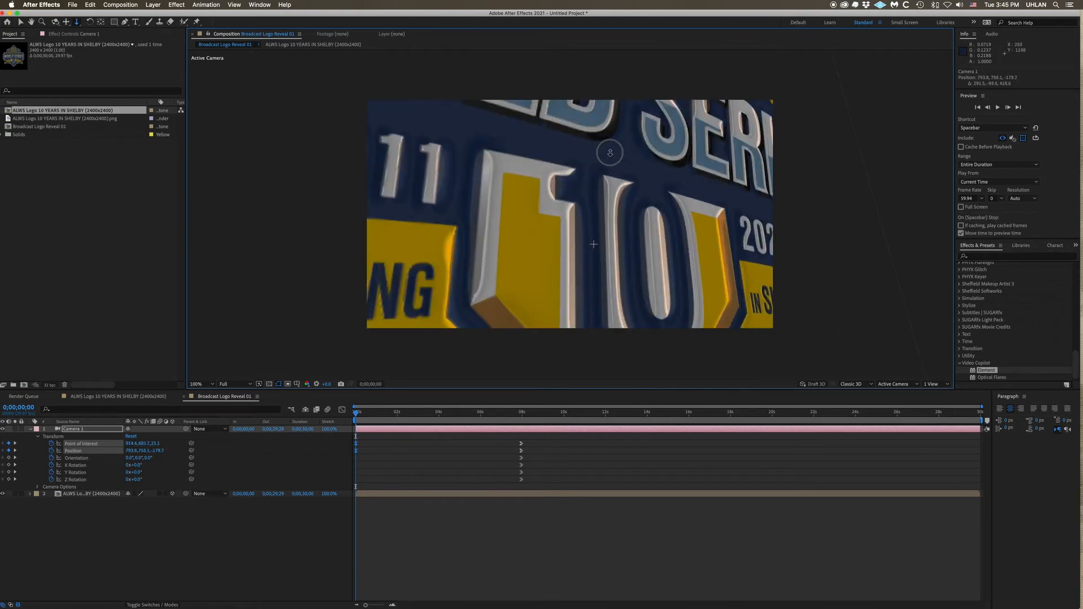
key(c)
drag(583, 264, 644, 249)
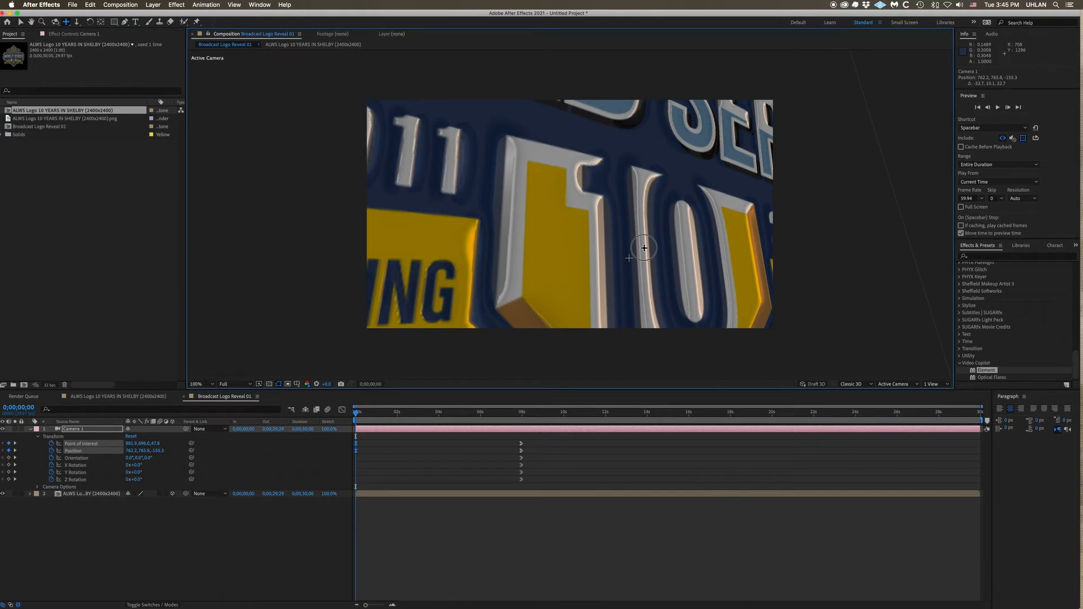
click(441, 413)
drag(452, 415, 614, 415)
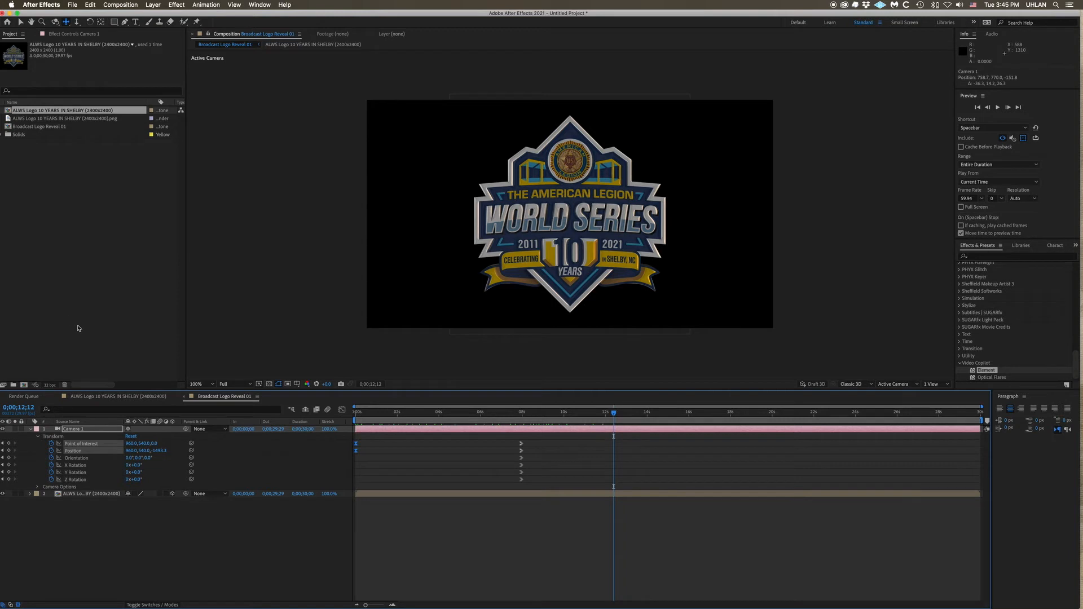
- Duplicate the Broadcast Logo Reveal 01 composition three times and return to the original
click(37, 127)
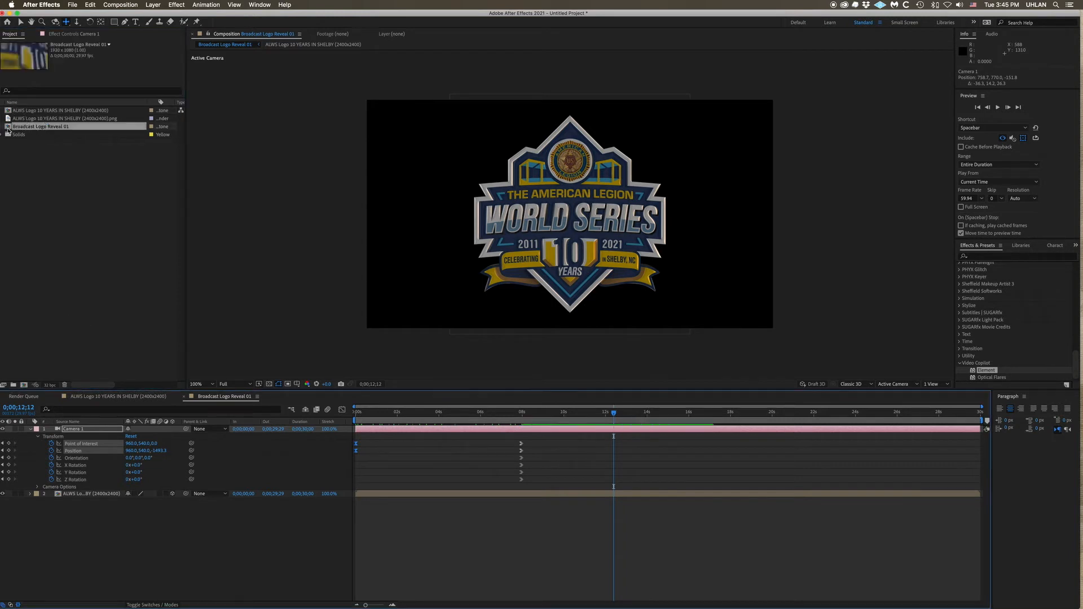
key(super+d)
key(super+d)
key(super+d)
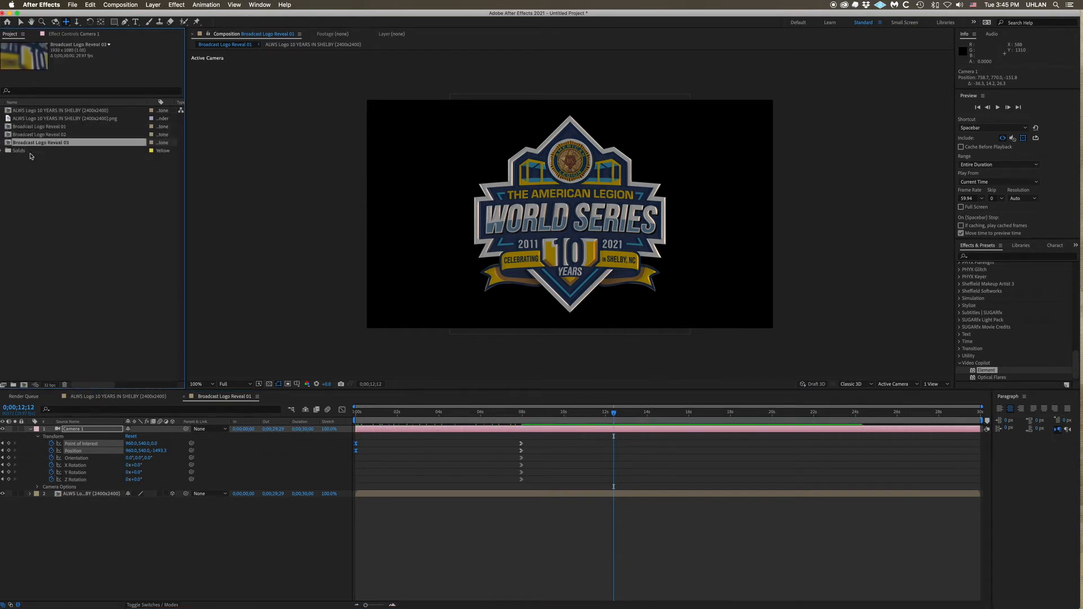
click(10, 127)
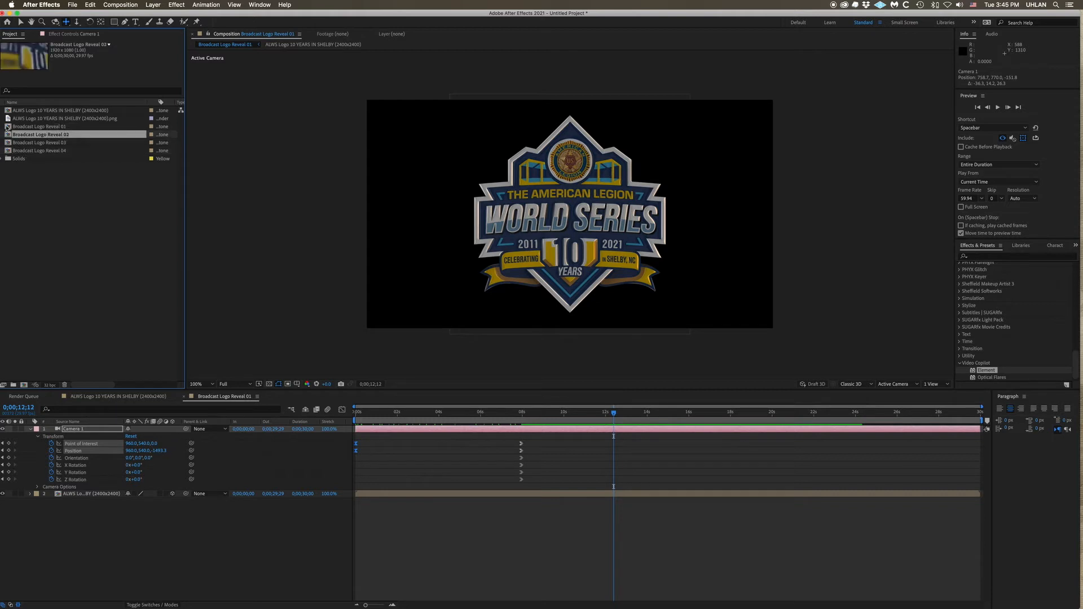
double_click(8, 128)
click(10, 128)
- At 0;00;07;29, reframe Camera 1 to an angled close-up of 2021 IN SHELBY, NC, at about 1288, 776, -210, and preview the move
drag(412, 410, 293, 418)
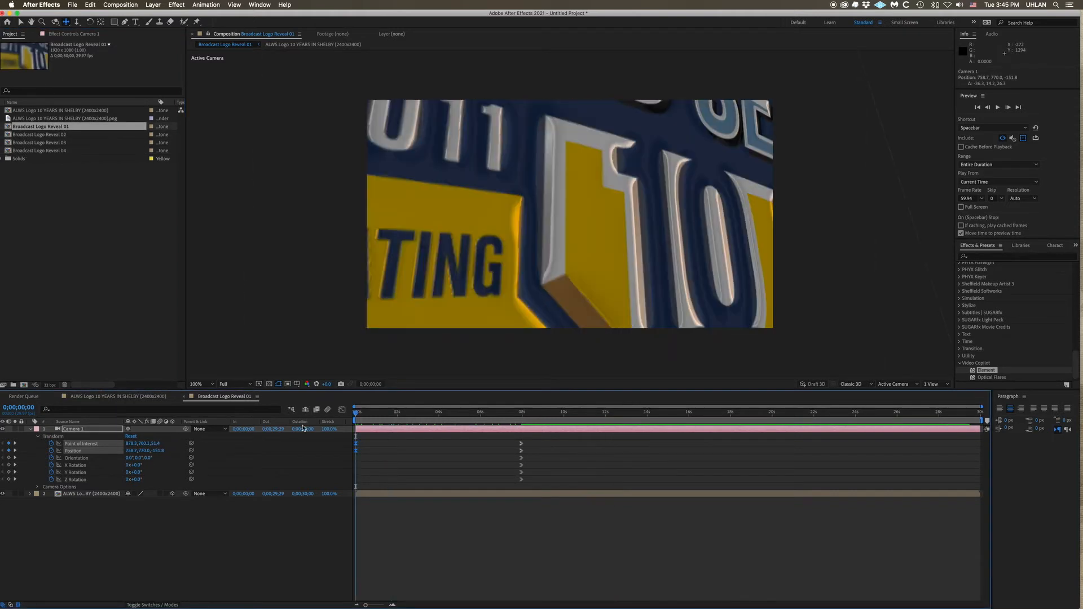
click(15, 452)
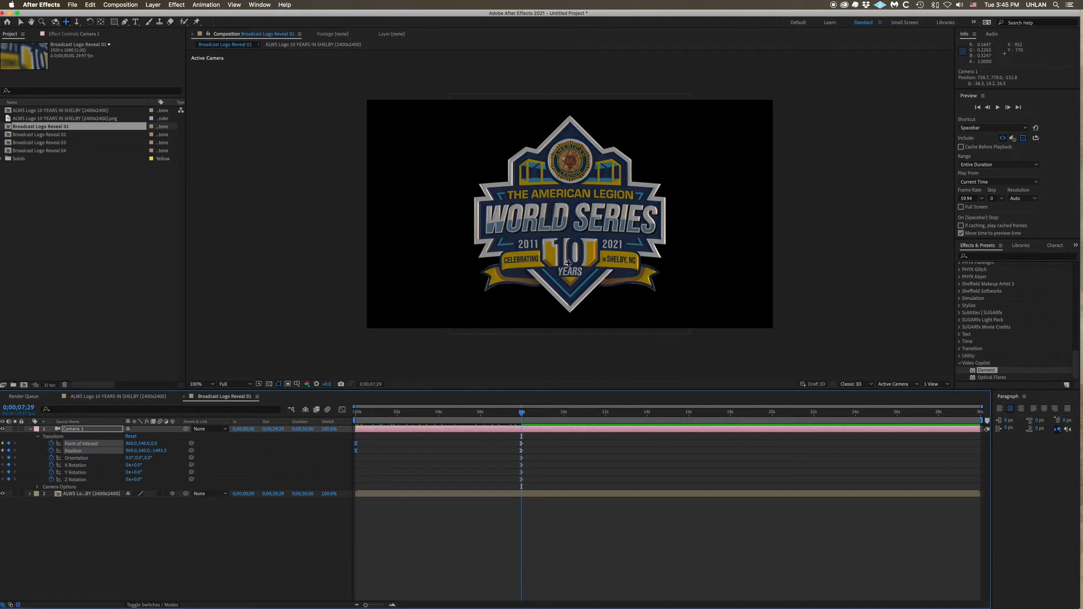
key(c)
drag(569, 263, 586, 142)
key(c)
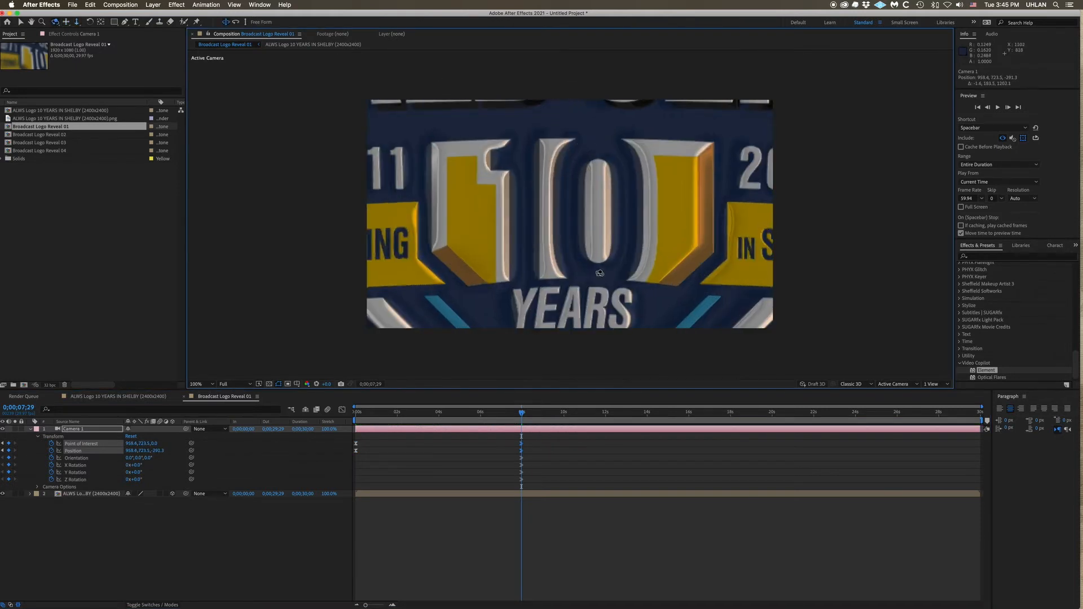
key(c)
drag(603, 273, 440, 265)
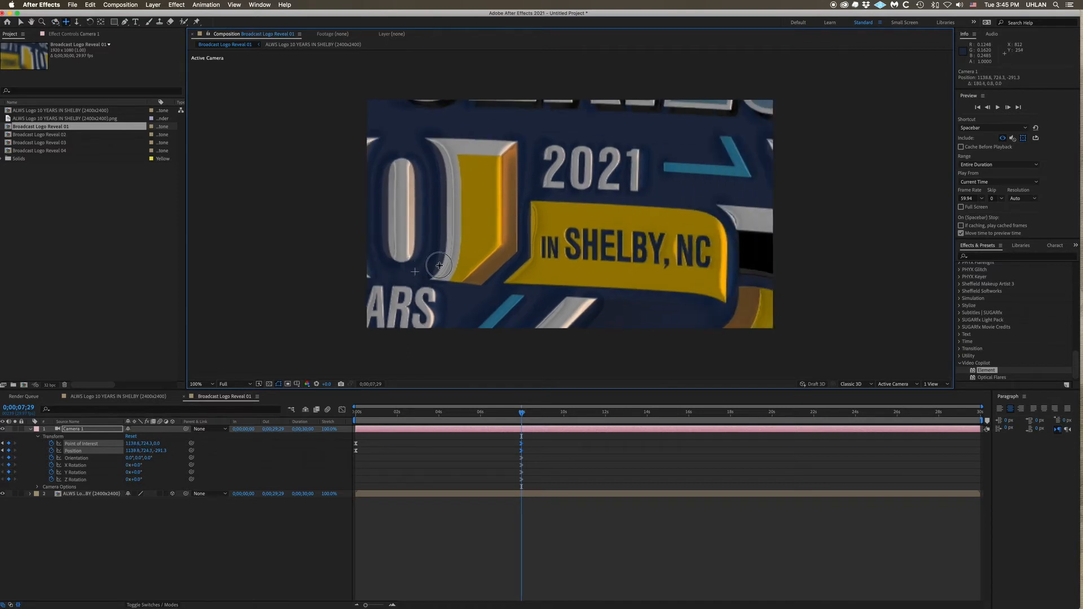
drag(439, 265, 445, 262)
key(c)
drag(699, 237, 638, 235)
key(c)
drag(443, 411, 261, 409)
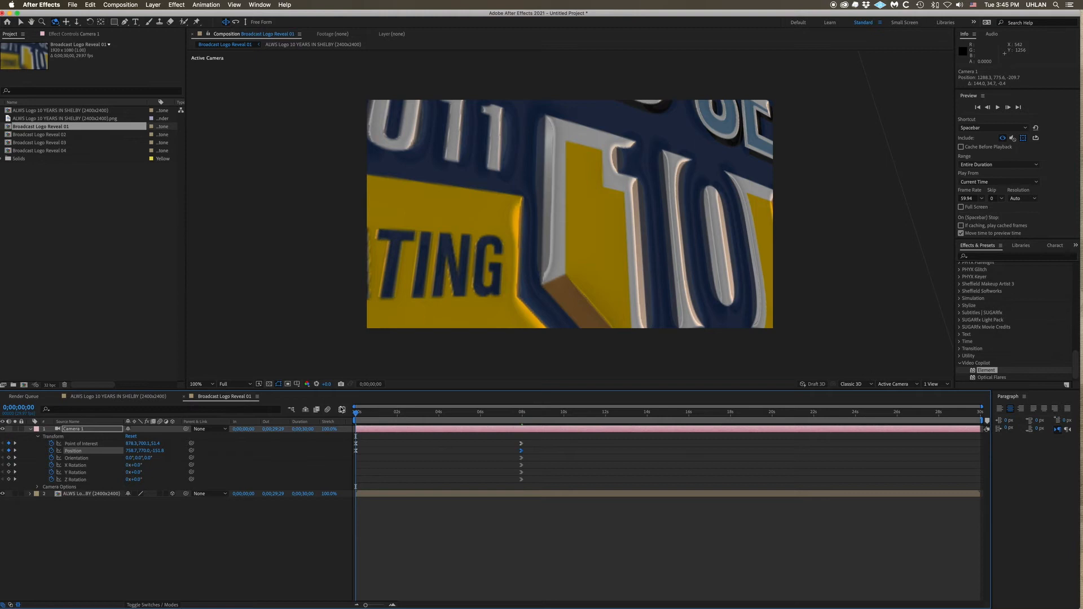
drag(360, 414, 542, 422)
- In Broadcast Logo Reveal 02 at 0;00;07;29, reframe Camera 1 to a tilted close-up of the American Legion emblem, at about 985, 124, -175
click(8, 136)
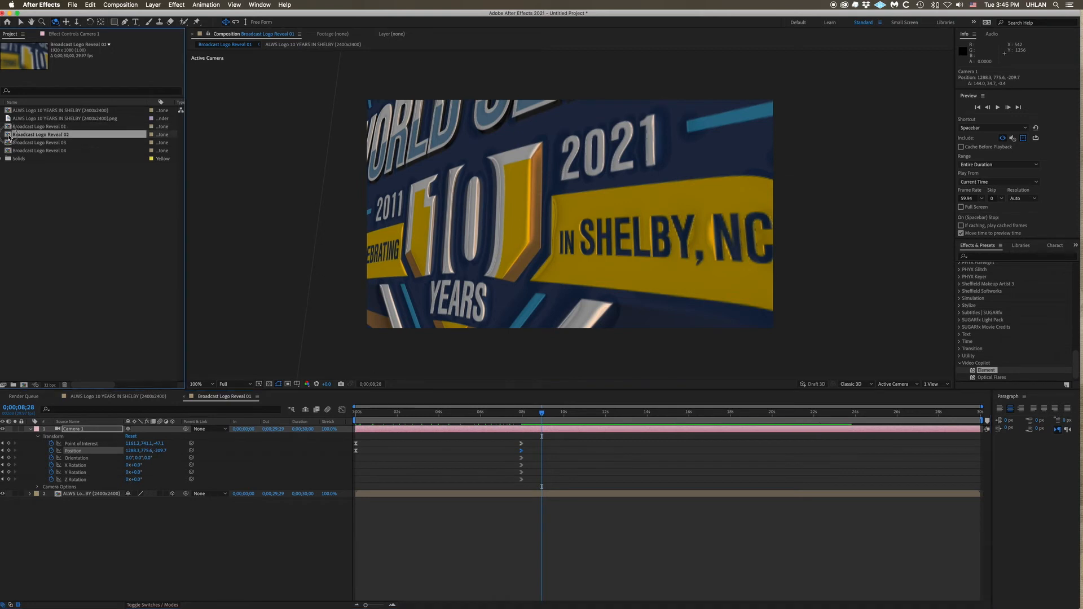
double_click(9, 136)
drag(376, 413, 326, 410)
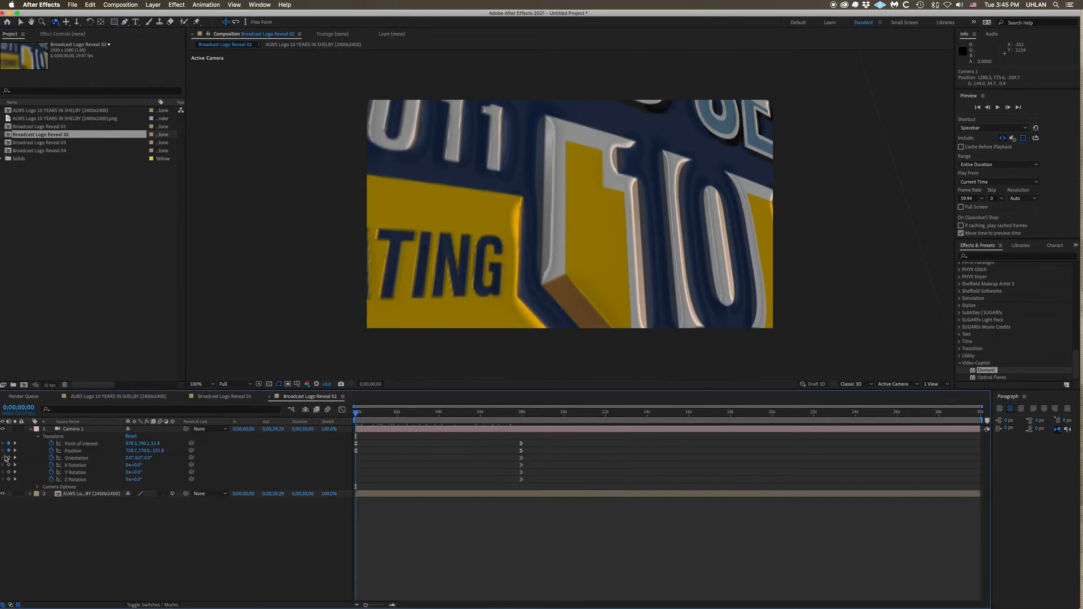
click(15, 450)
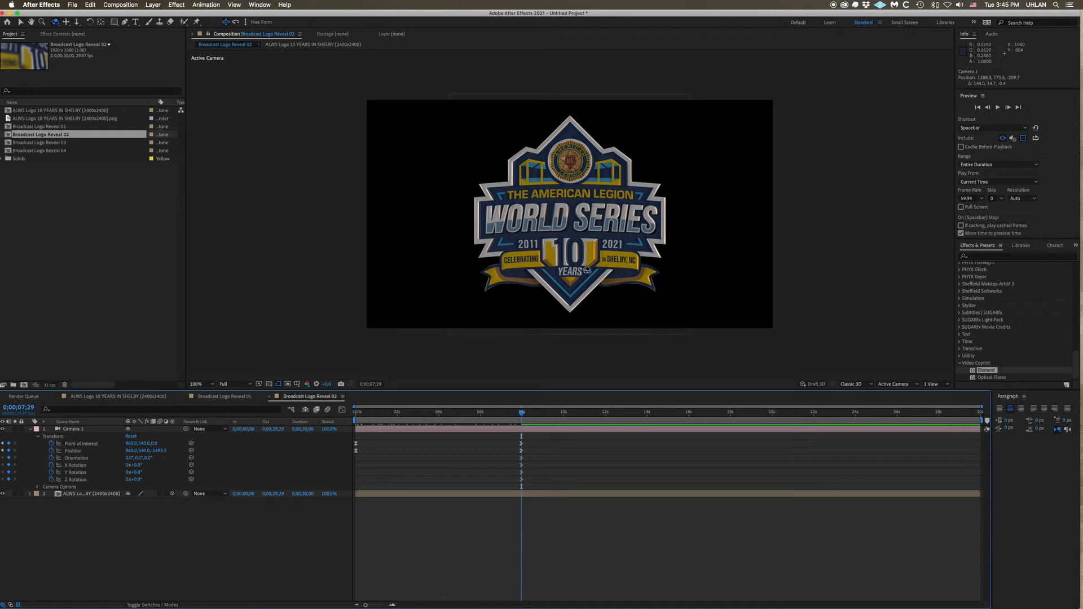
drag(586, 270, 605, 362)
key(1)
key(2)
key(3)
drag(588, 222, 583, 260)
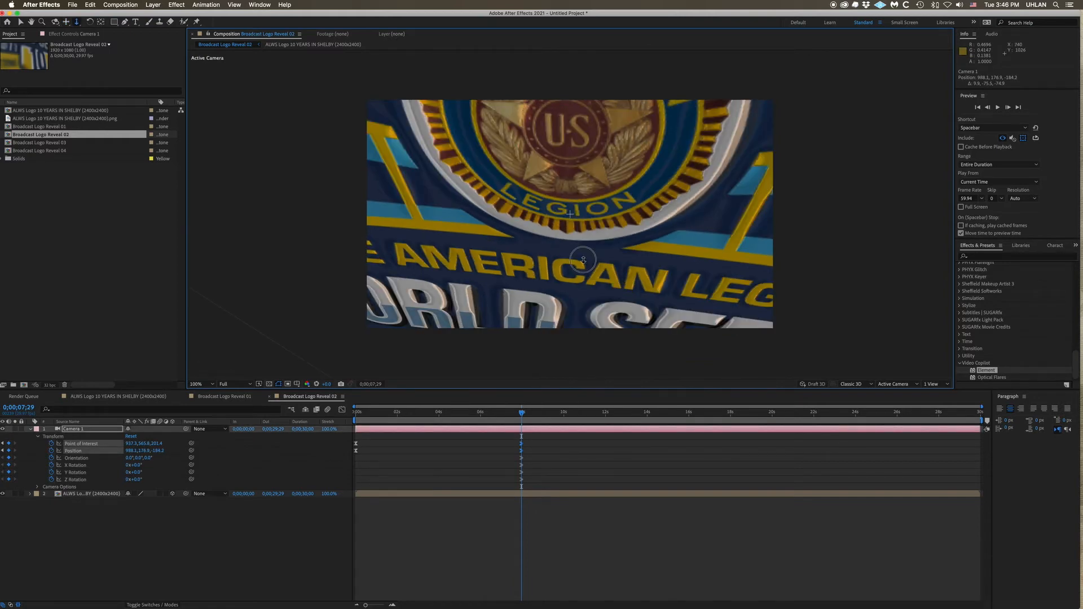
drag(583, 260, 553, 307)
key(1)
key(2)
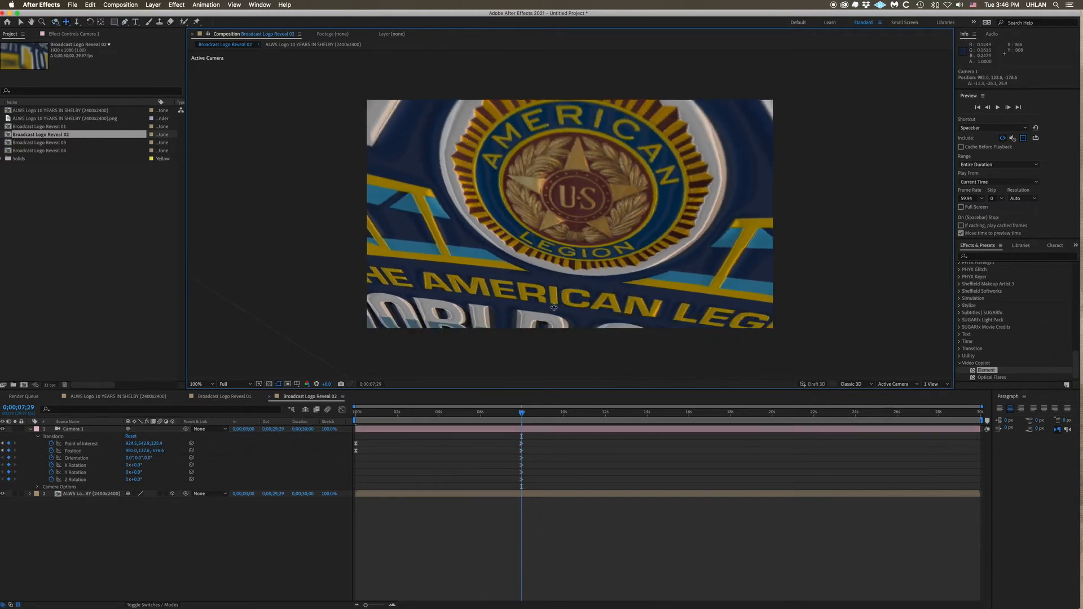
- At the start of Broadcast Logo Reveal 02, reframe Camera 1 on the 10 YEARS lettering from the opposite angle and preview the move
drag(514, 417, 281, 414)
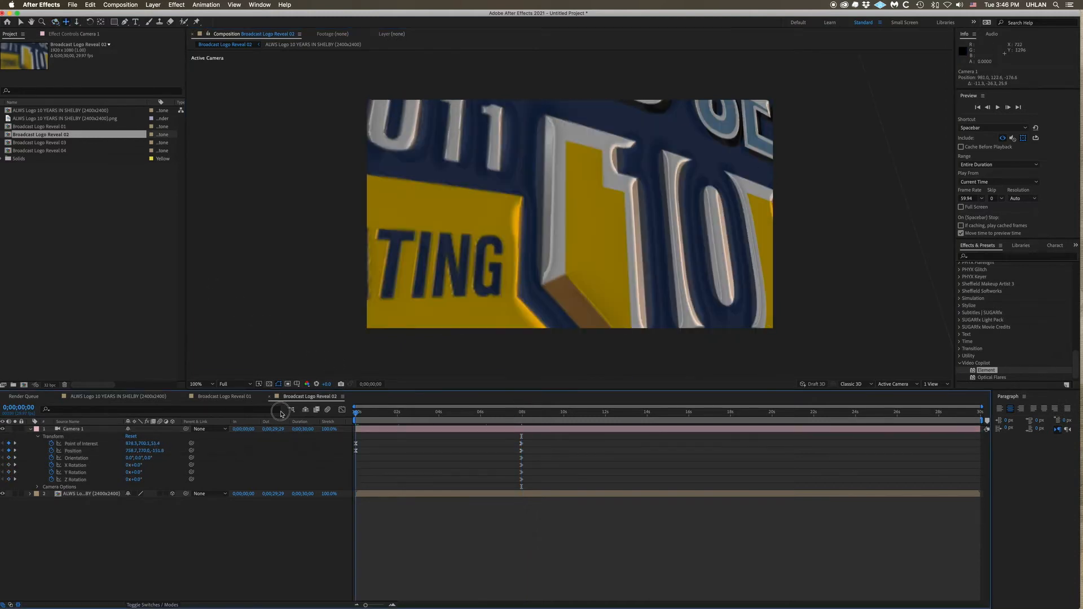
key(1)
drag(606, 237, 383, 240)
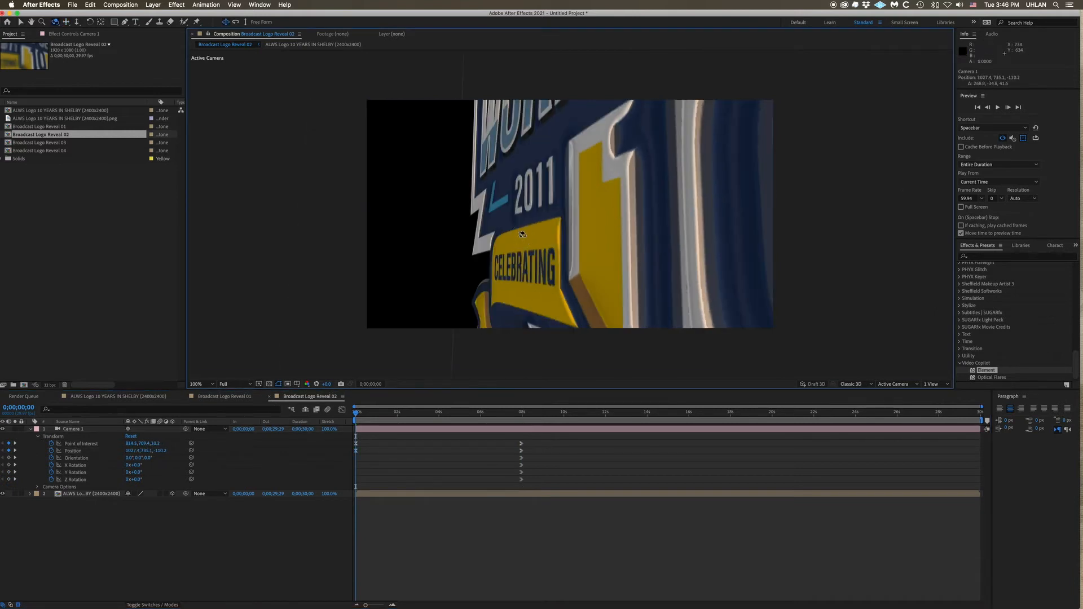
key(2)
drag(605, 238, 474, 317)
key(3)
key(1)
drag(494, 262, 561, 275)
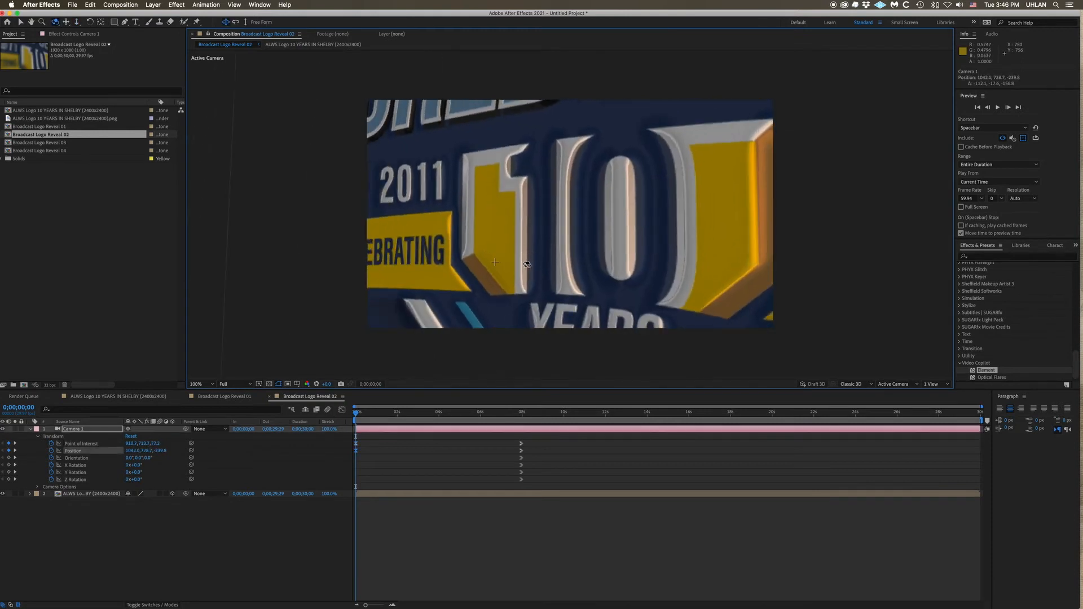
key(2)
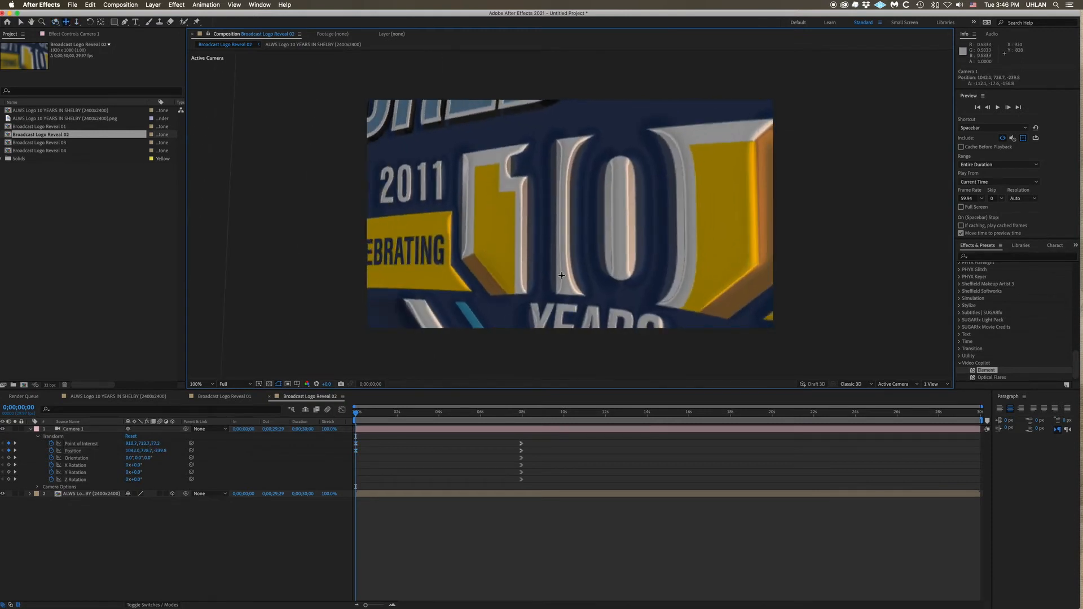
drag(561, 275, 420, 231)
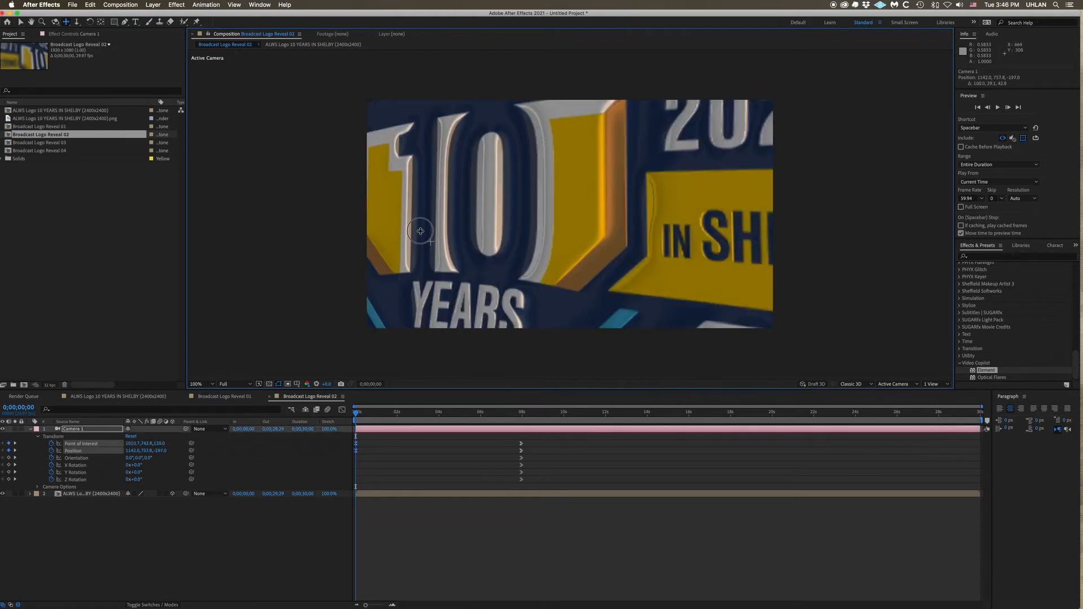
drag(359, 414, 438, 418)
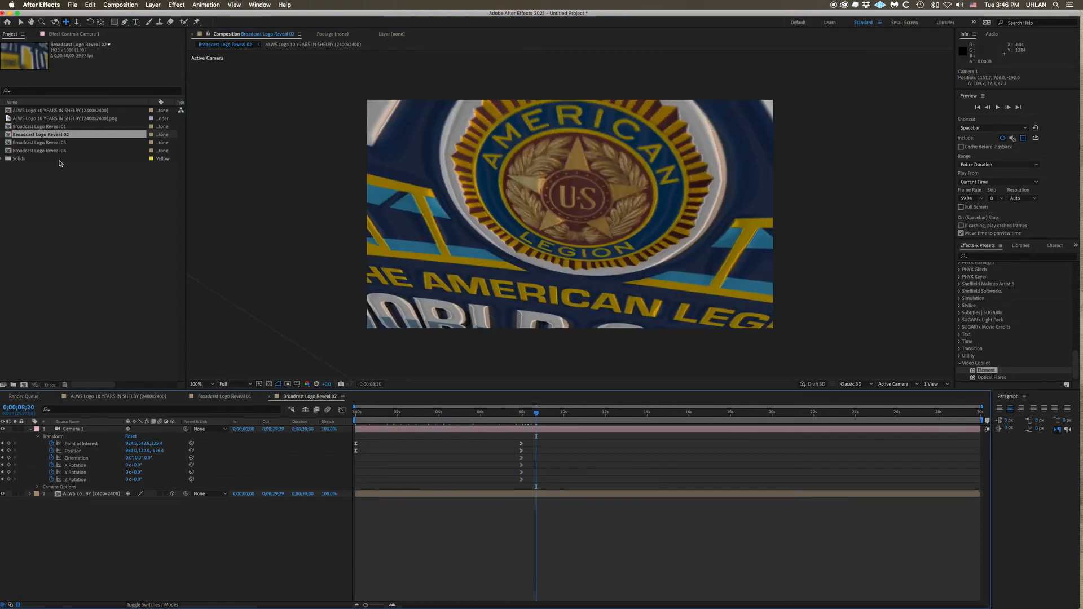
- In Broadcast Logo Reveal 03 at 0;00;07;29, push and orbit Camera 1 into a tilted close-up of the WORLD lettering
double_click(51, 144)
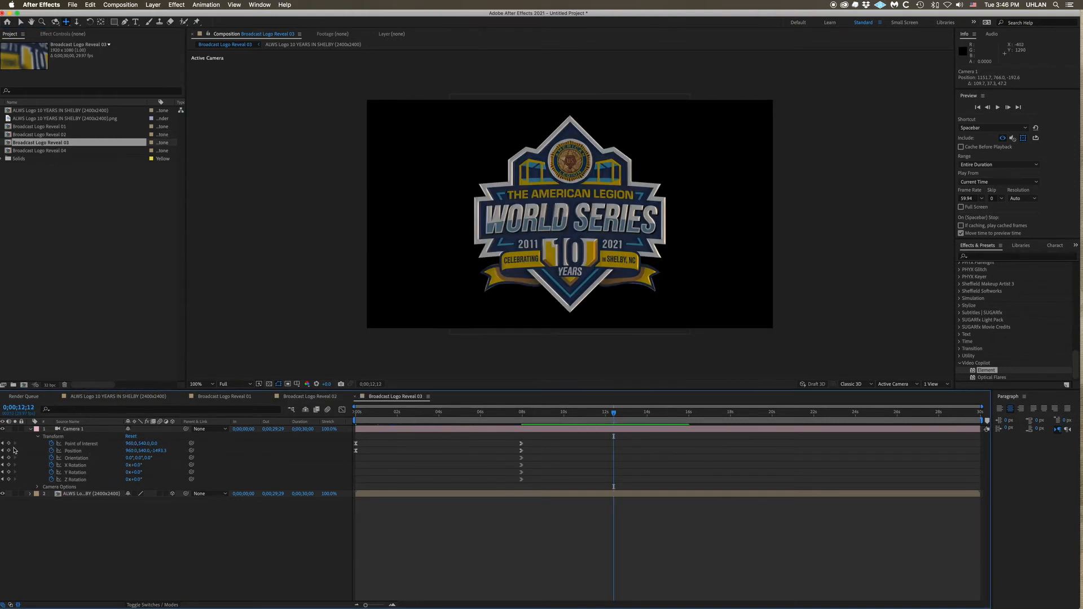
key(j)
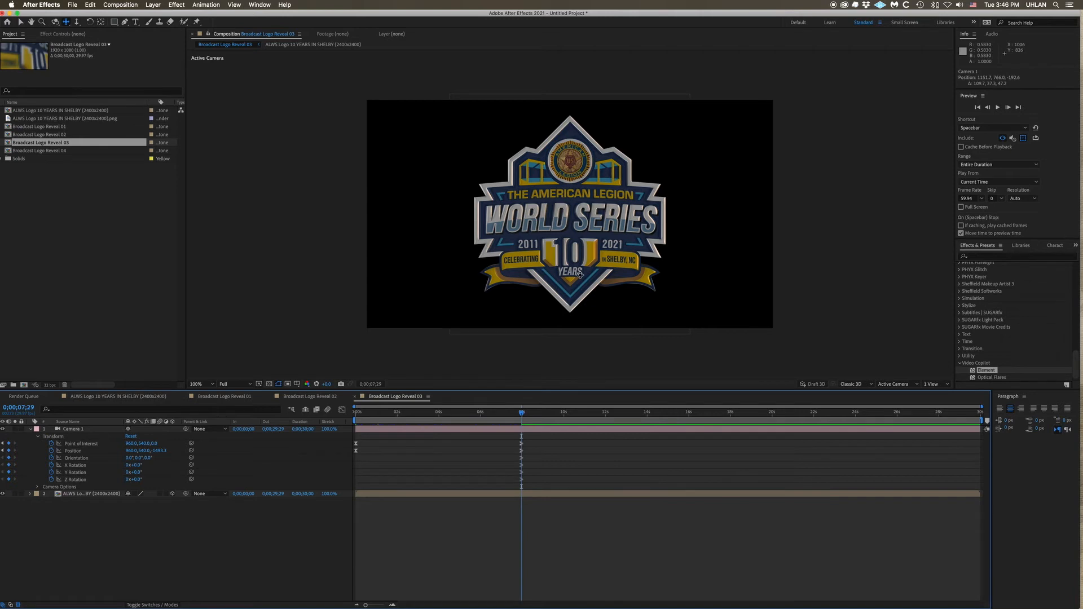
key(c)
drag(580, 275, 560, 249)
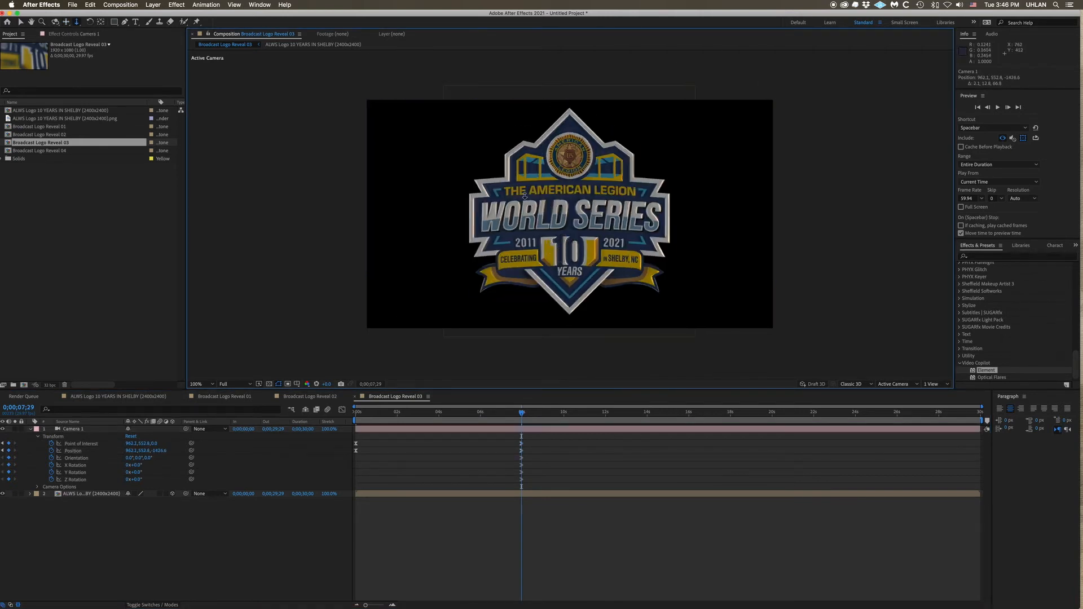
drag(608, 226, 600, 33)
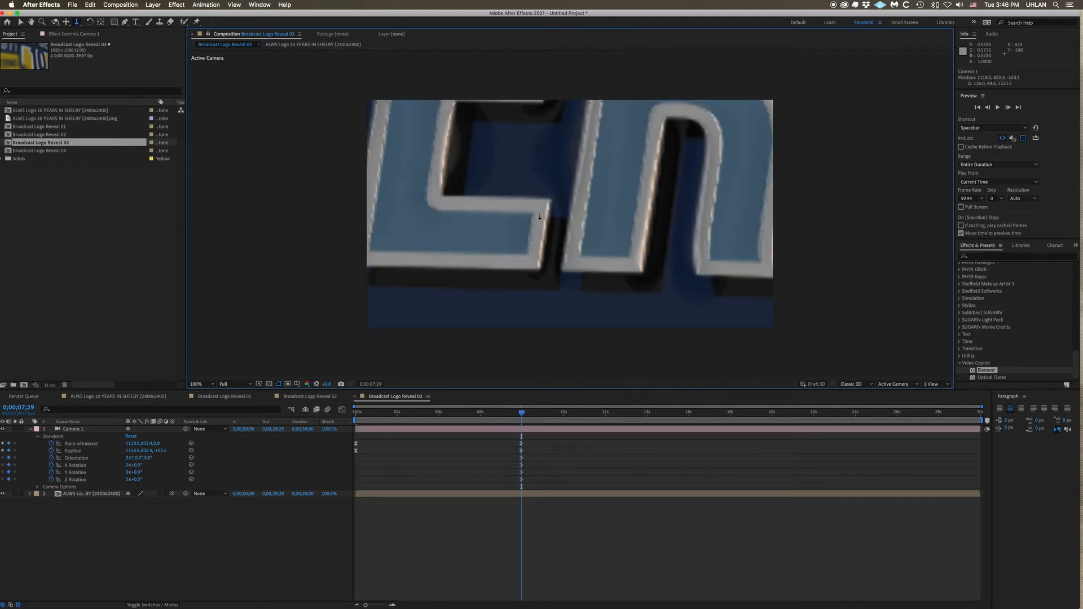
drag(540, 217, 567, 249)
key(c)
key(c)
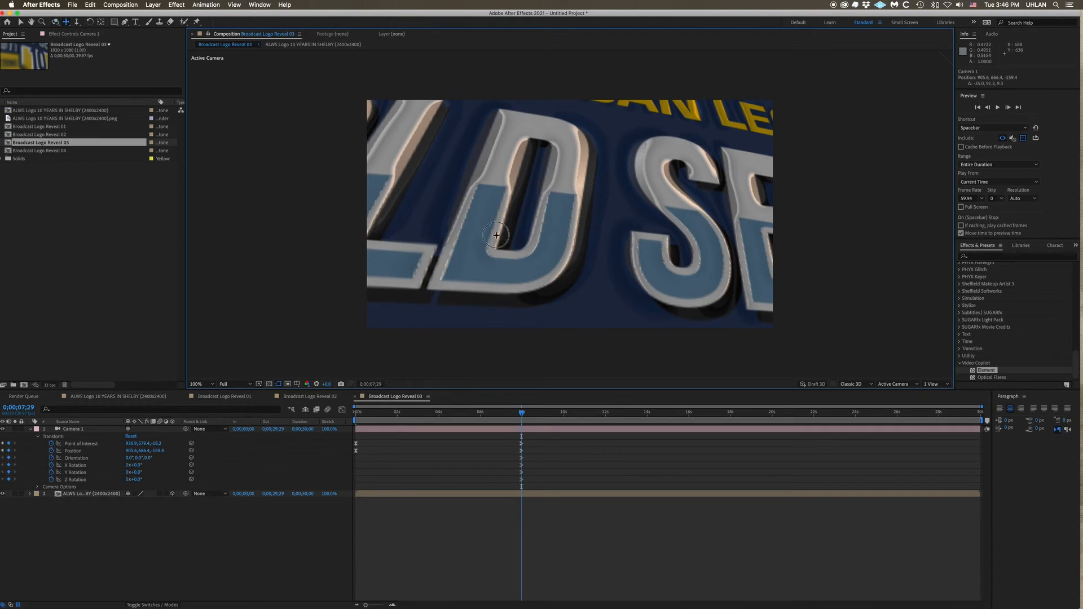
drag(497, 235, 590, 283)
key(c)
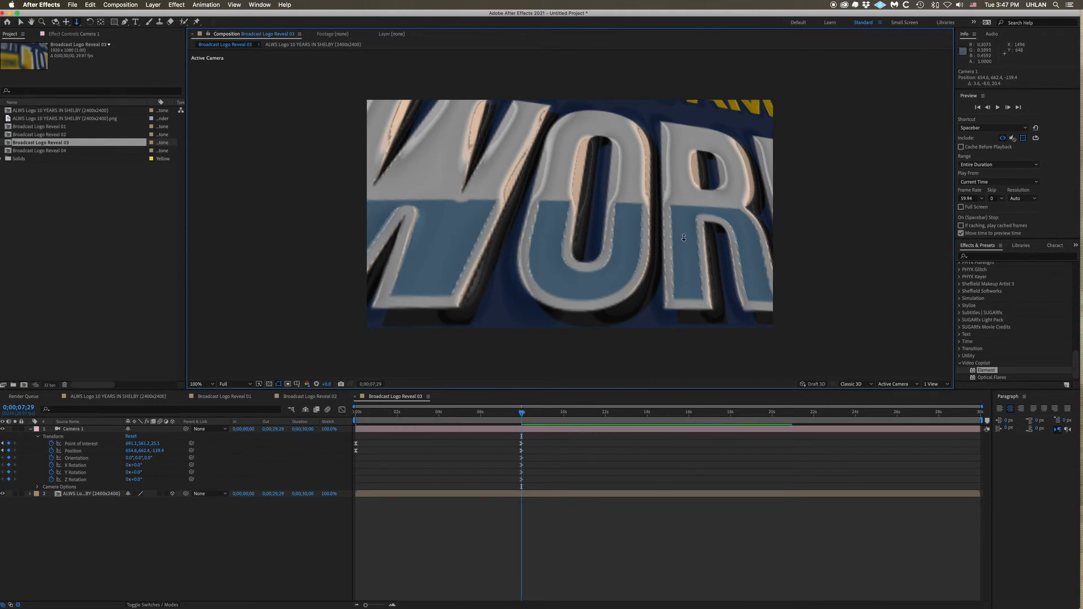
- Track Camera 1 across to the SERIES lettering at 0;00;07;29, adjust its angle to about 1270, 705, -215, and deselect everything
key(c)
drag(683, 237, 174, 205)
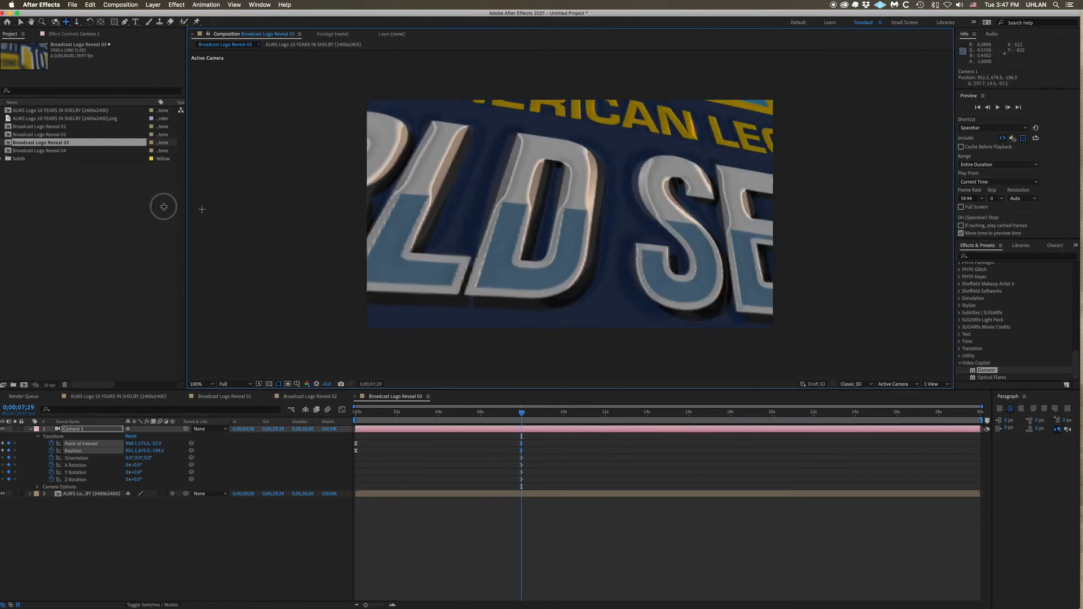
drag(247, 210, 695, 226)
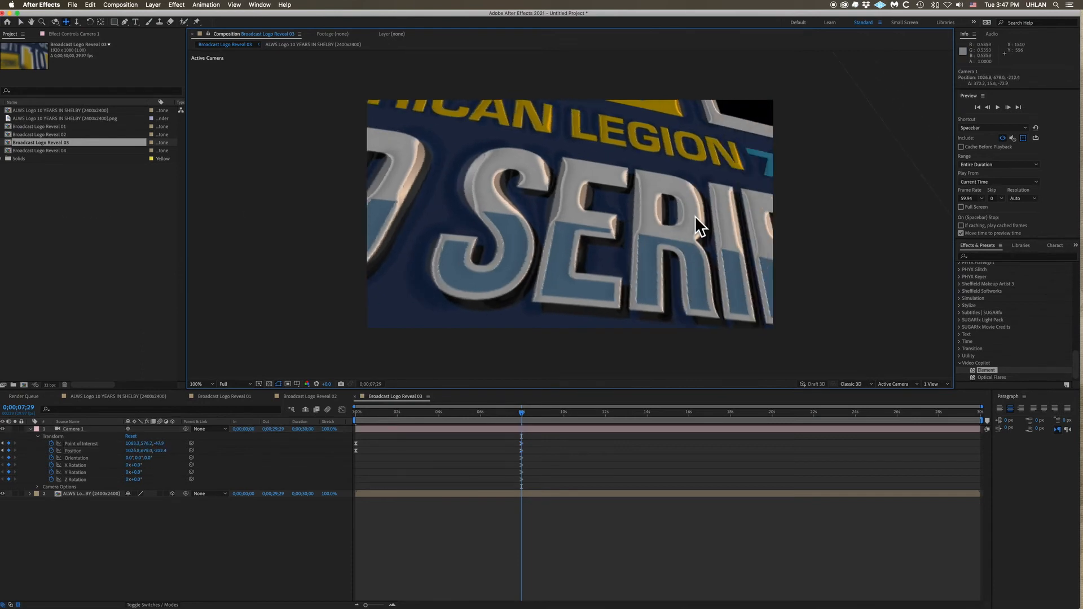
drag(695, 216, 600, 184)
key(c)
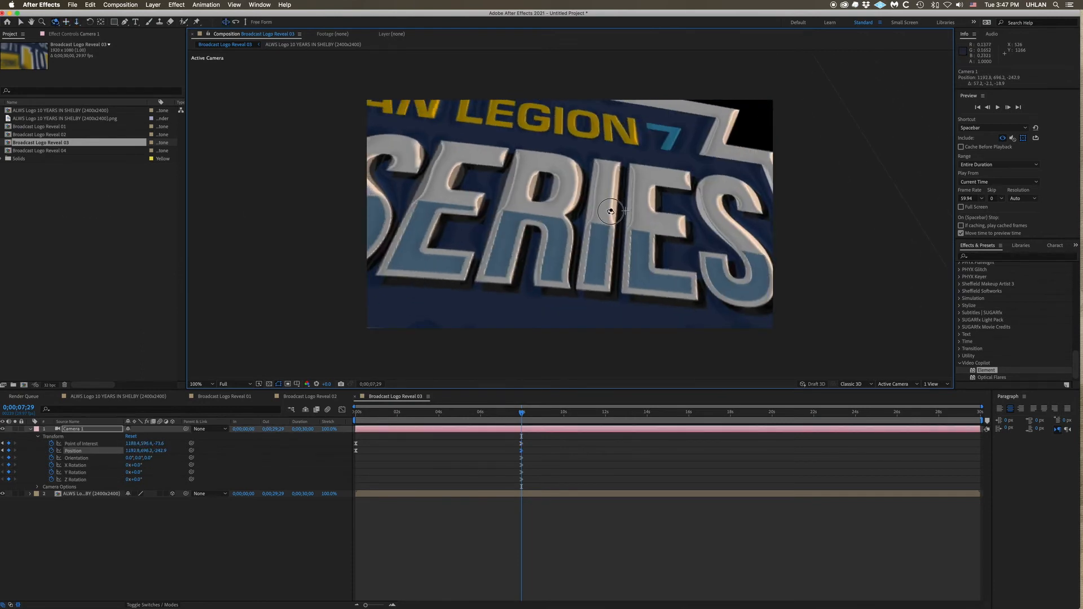
key(c)
key(c)
key(super+shift+a)
- At the start of Broadcast Logo Reveal 03, reframe Camera 1 to an angled close-up of the WORLD lettering
drag(493, 413, 211, 409)
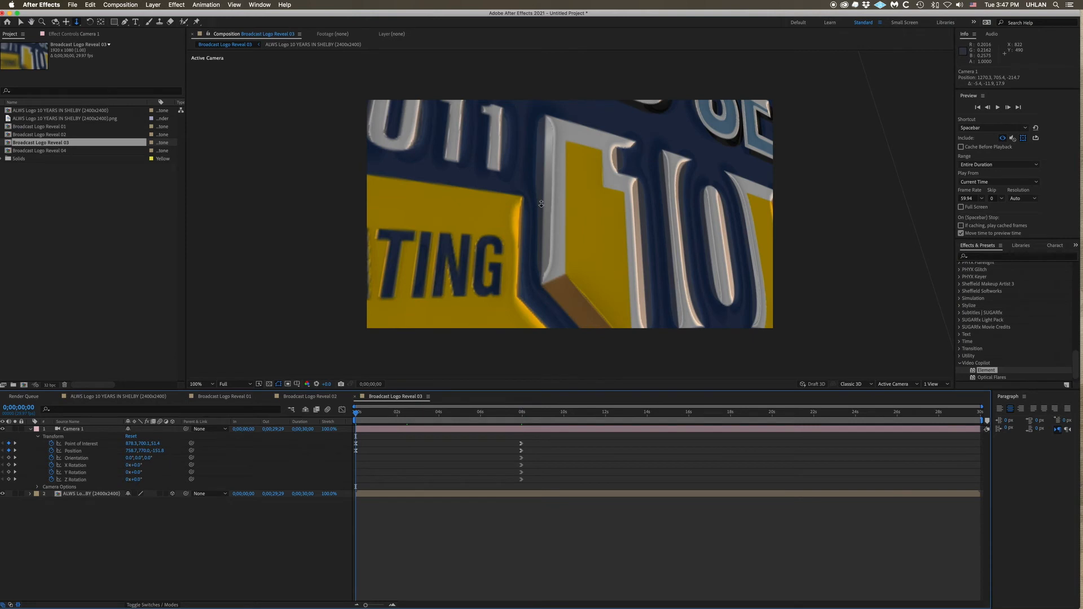
key(c)
drag(541, 204, 553, 269)
key(c)
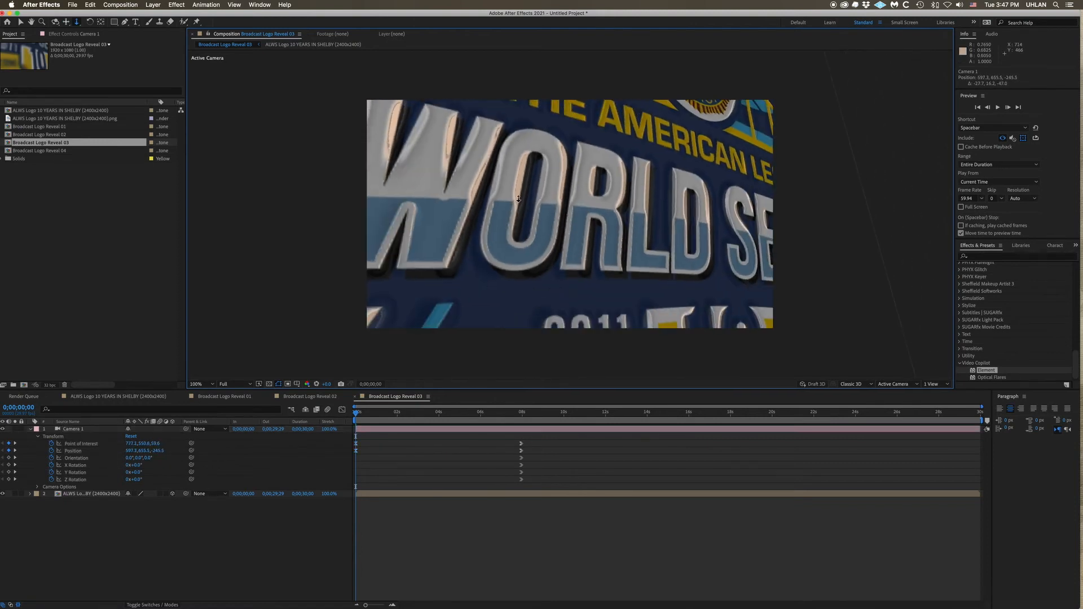
- At the start of Broadcast Logo Reveal 03, track Camera 1 up to include THE AMERICAN LEGION above WORLD, and scrub through the move
key(c)
key(c)
drag(518, 199, 509, 285)
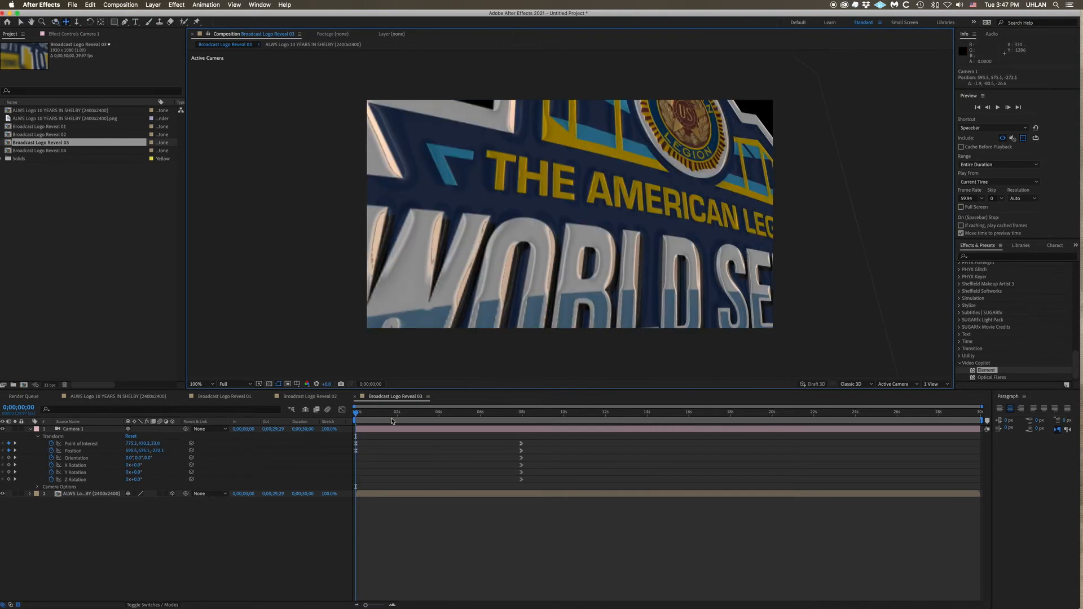
drag(393, 421, 455, 416)
drag(500, 419, 532, 425)
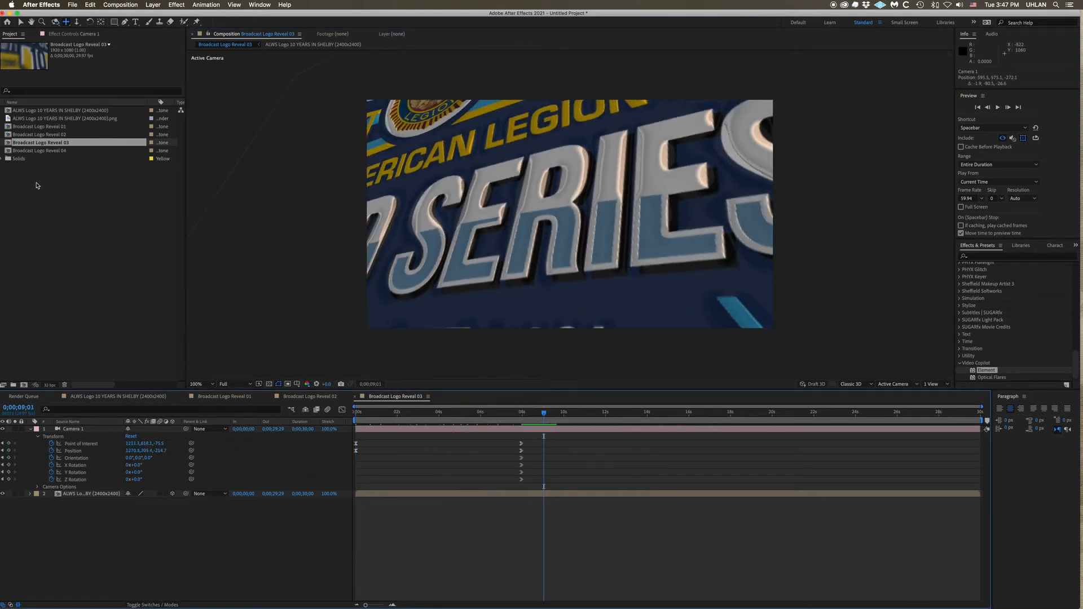
- Open the Broadcast Logo Reveal 04 composition and scrub through its camera move
click(31, 151)
double_click(31, 153)
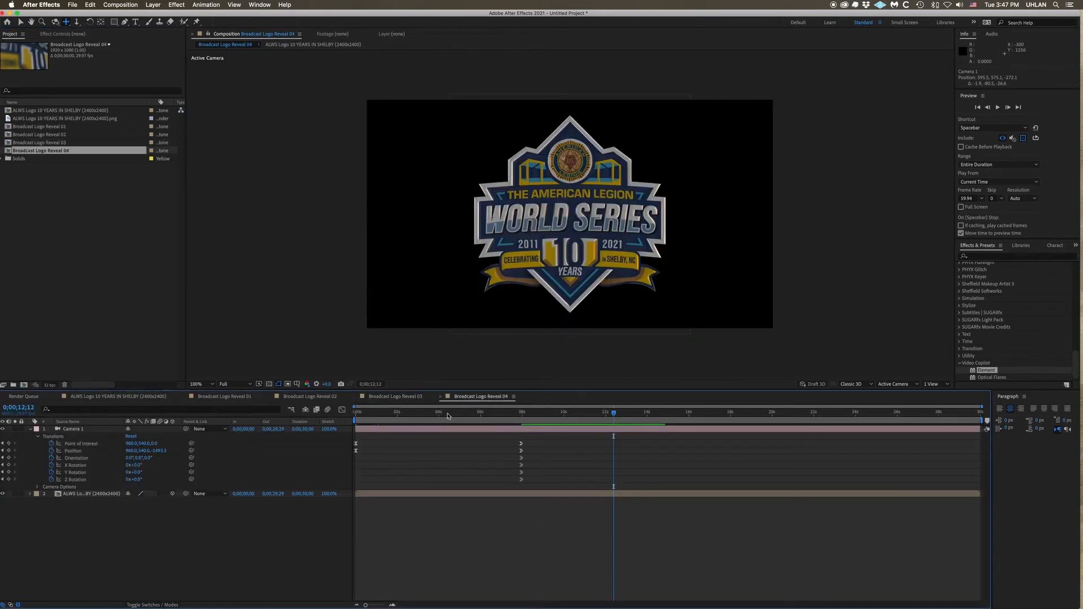
drag(444, 415, 621, 419)
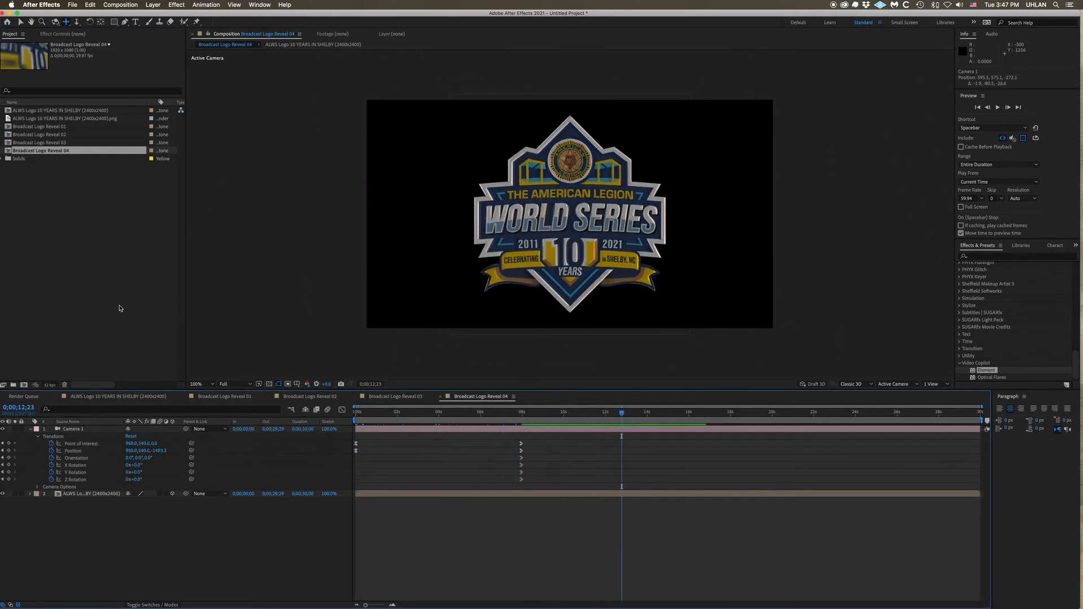
click(120, 308)
- Duplicate the Broadcast Logo Reveal 04 composition and name the copy Broadcast Logo FULL REVEAL
click(9, 151)
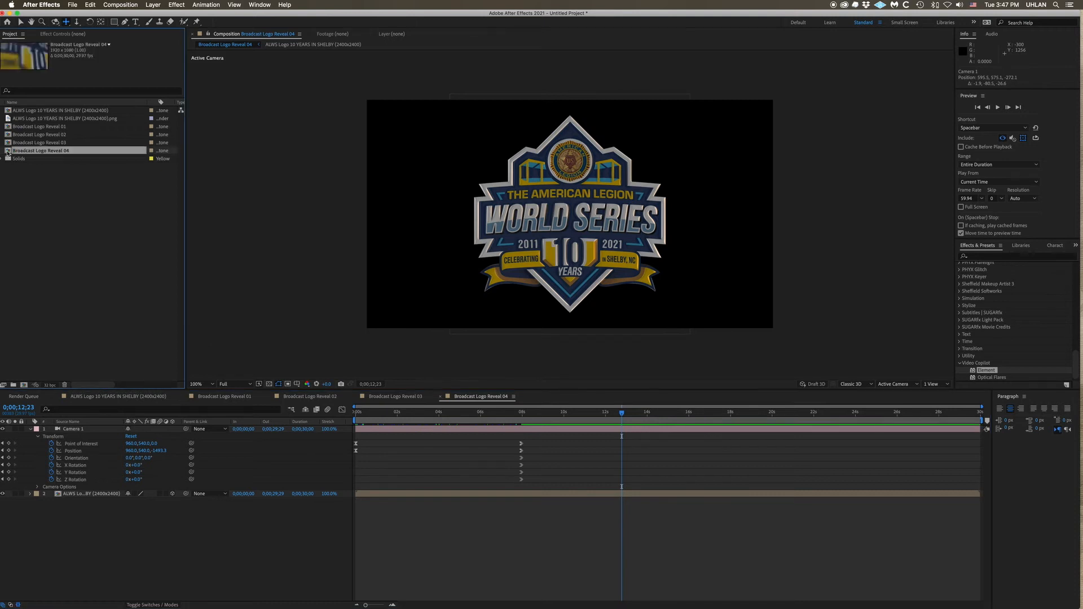
key(super+d)
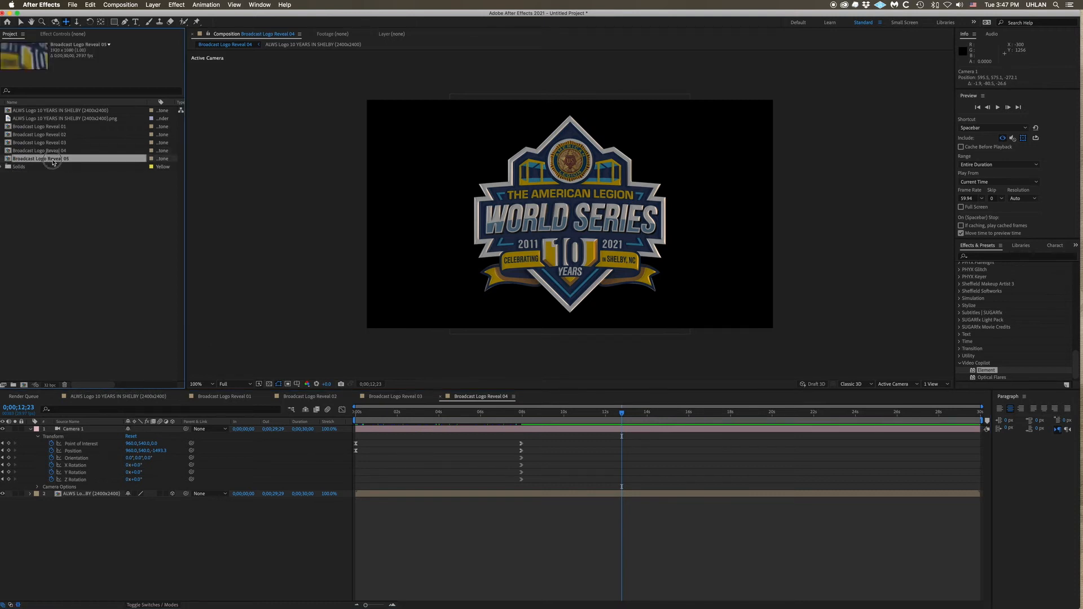
key(Return)
key(Right)
key(BackSpace)
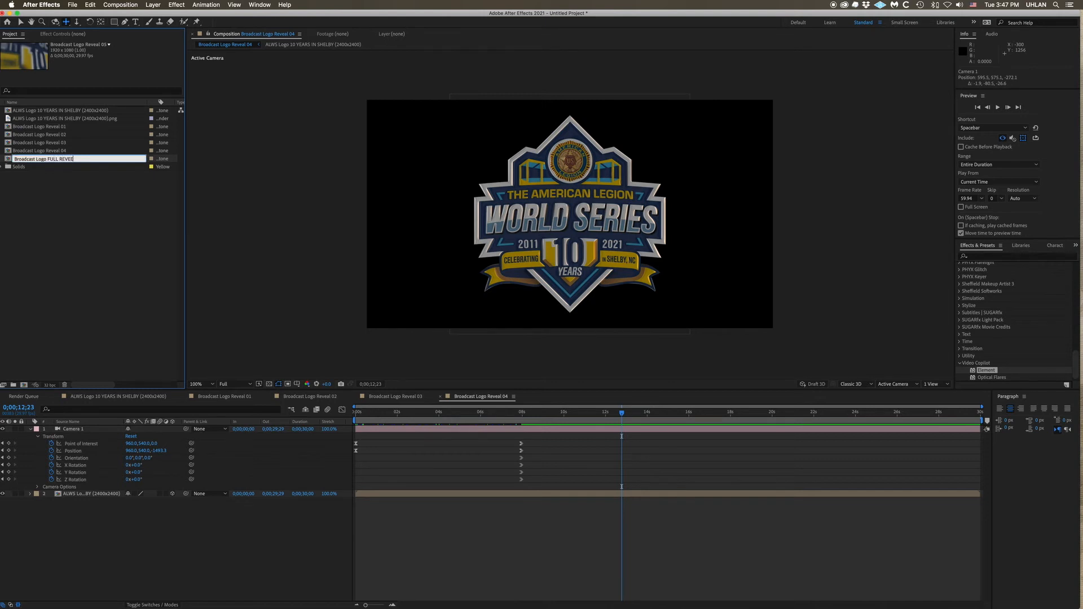
key(Return)
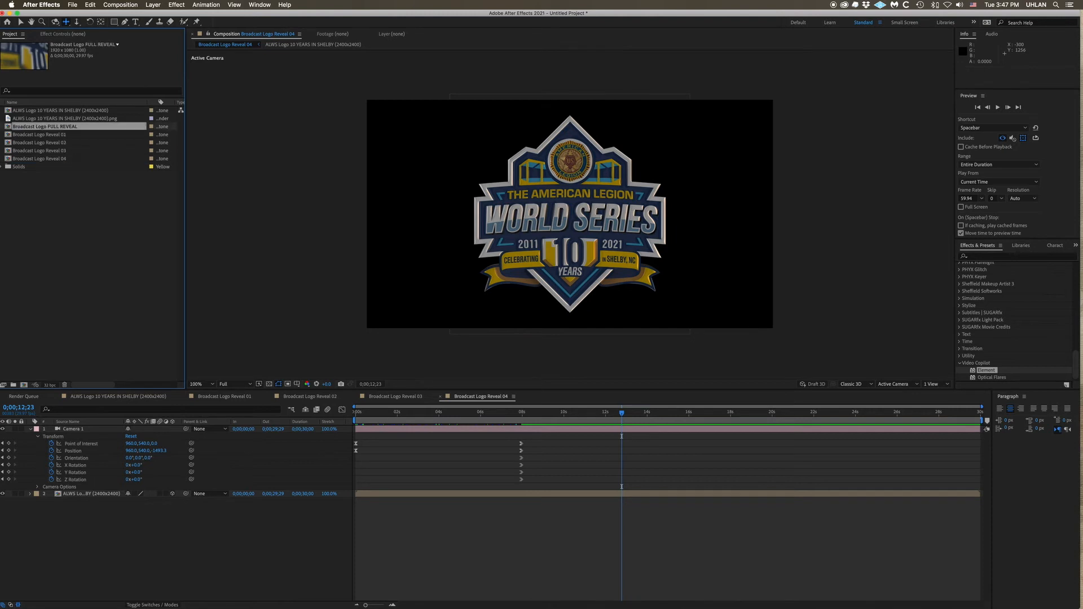
- Open the Broadcast Logo FULL REVEAL composition and delete all of its layers
double_click(11, 127)
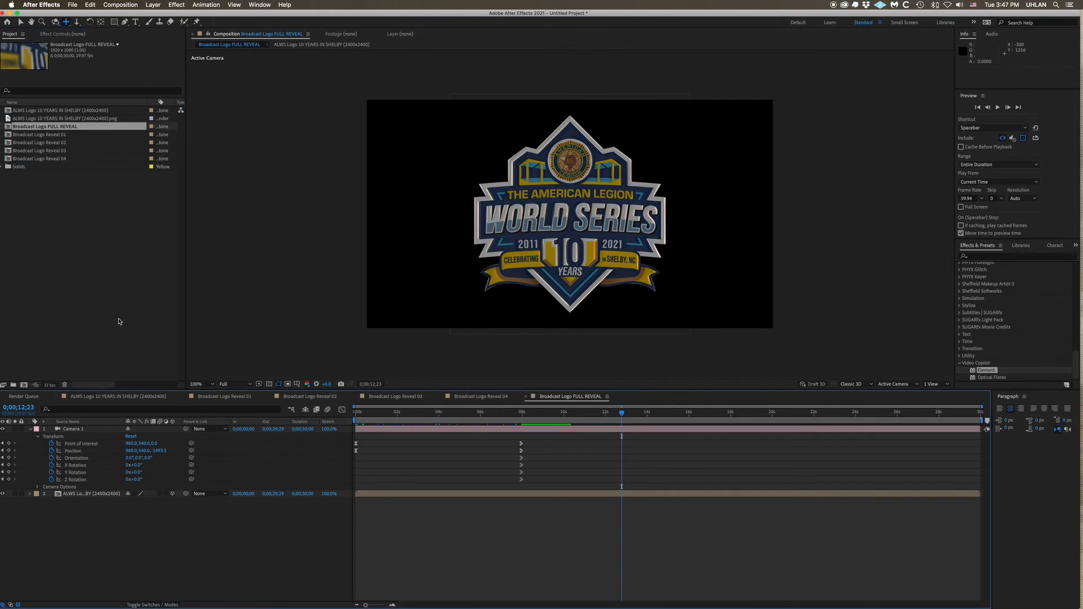
click(423, 495)
click(30, 429)
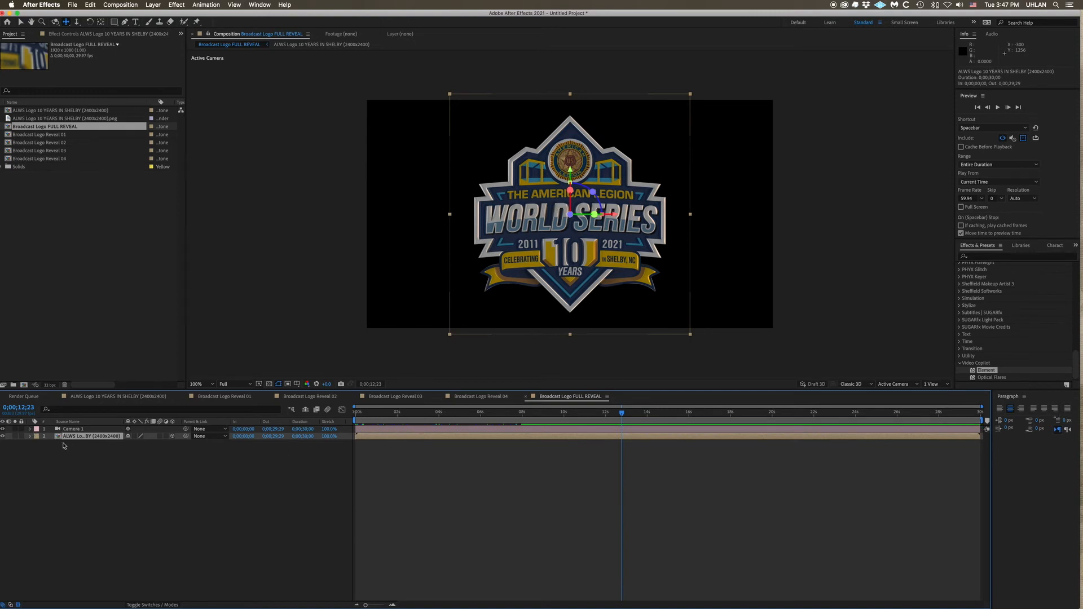
key(super+a)
key(Delete)
- Add the Broadcast Logo Reveal 01 composition to the Broadcast Logo FULL REVEAL timeline and go to 0;00;05;29
click(57, 135)
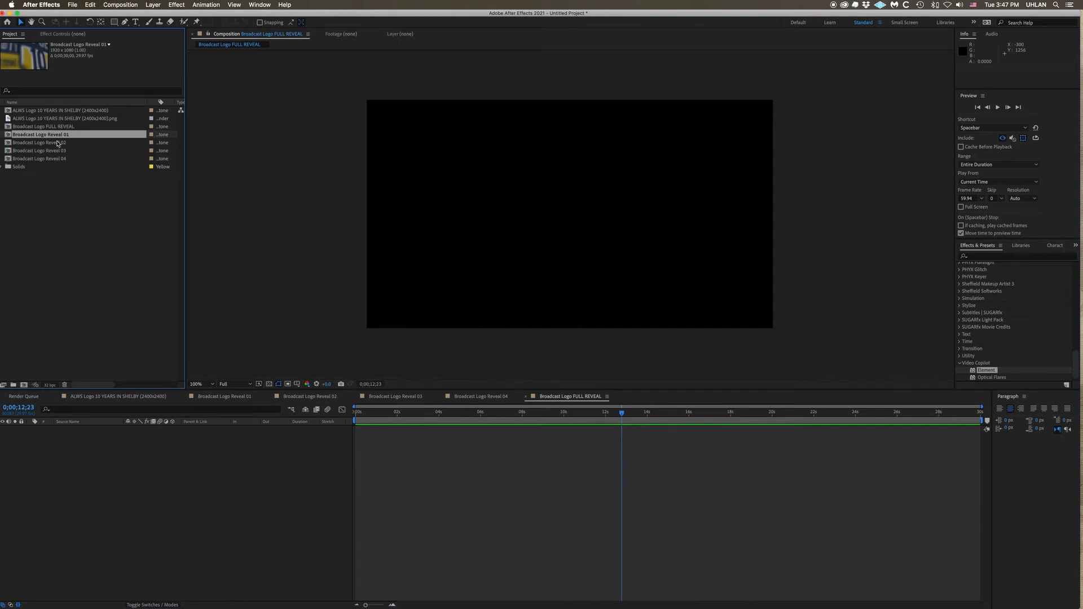
key(super+slash)
drag(384, 412, 480, 421)
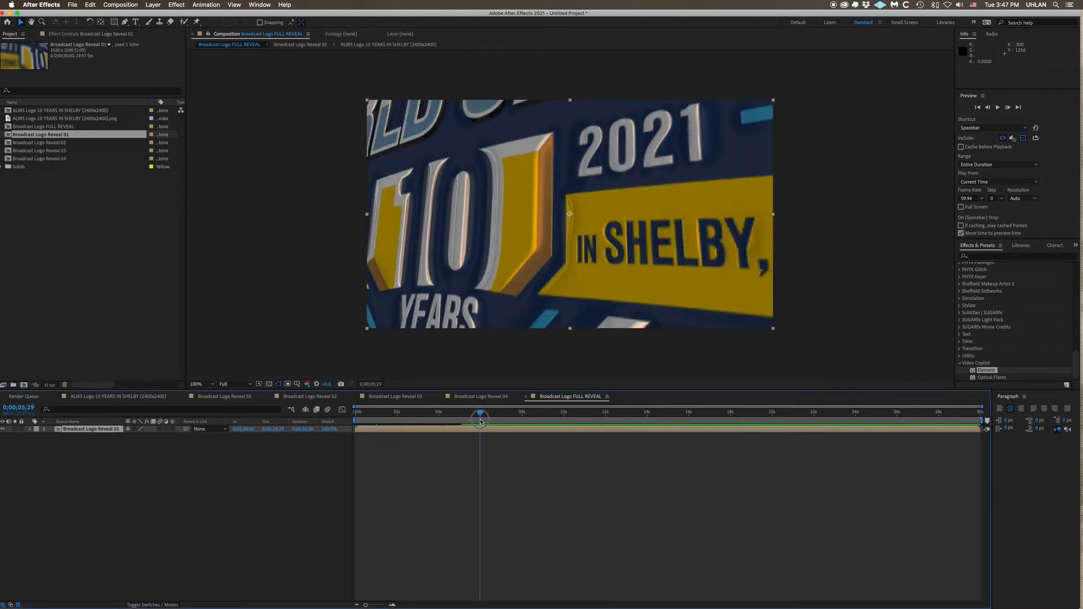
- Place Broadcast Logo Reveal 02 above Reveal 01 starting around 0;00;05;29, and trim the end of Reveal 01 to the current time
click(42, 142)
drag(42, 143, 490, 436)
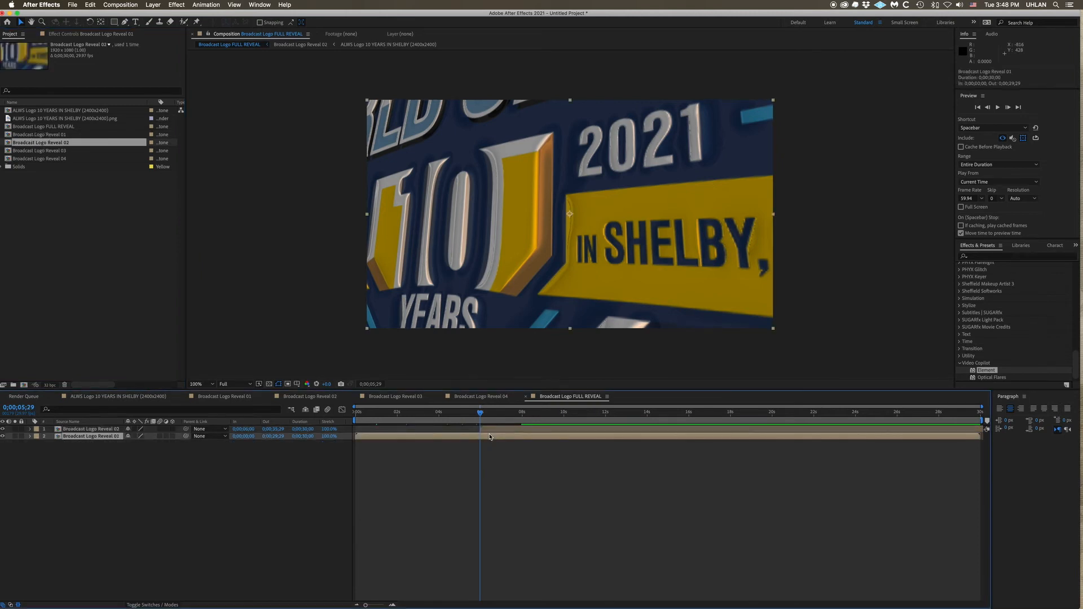
key(super+bracketright)
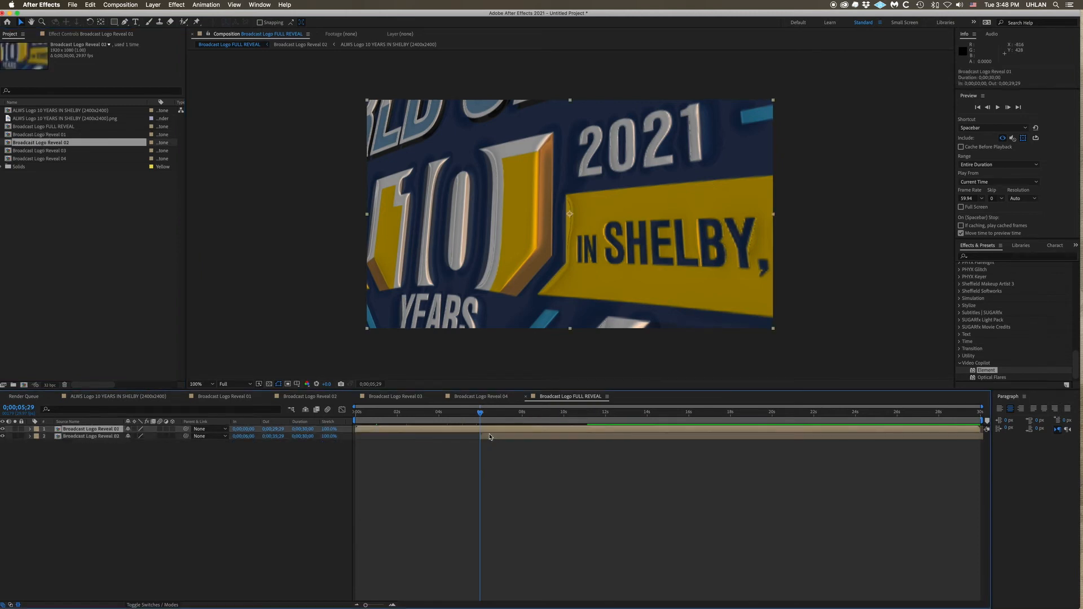
key(super+bracketleft)
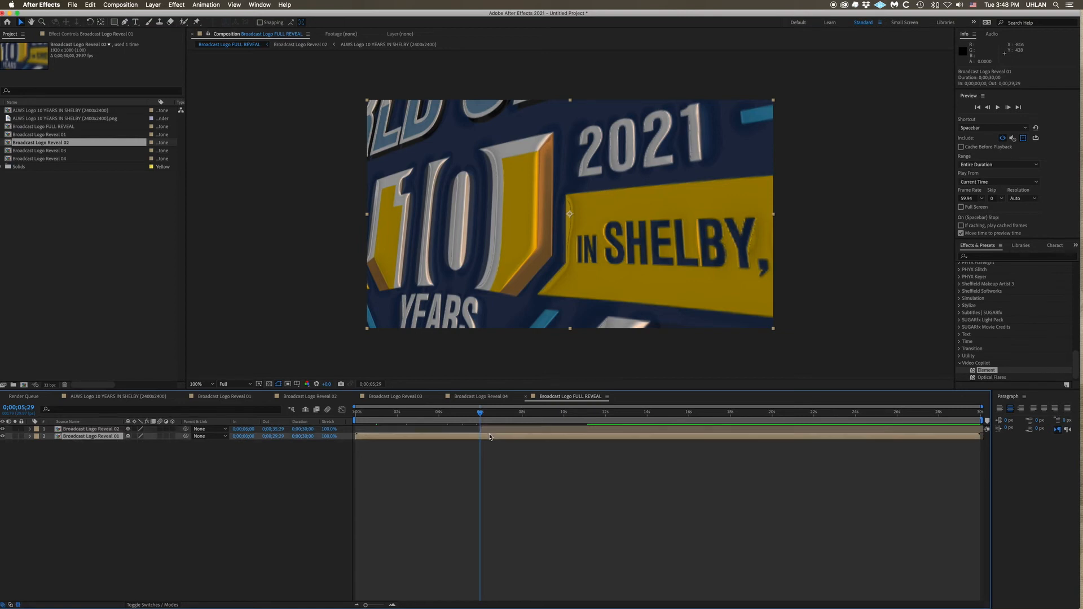
key(alt+bracketright)
- Shift the Broadcast Logo Reveal 02 layer slightly earlier to overlap Reveal 01, and trim its end at 0;00;13;20
drag(499, 428, 597, 420)
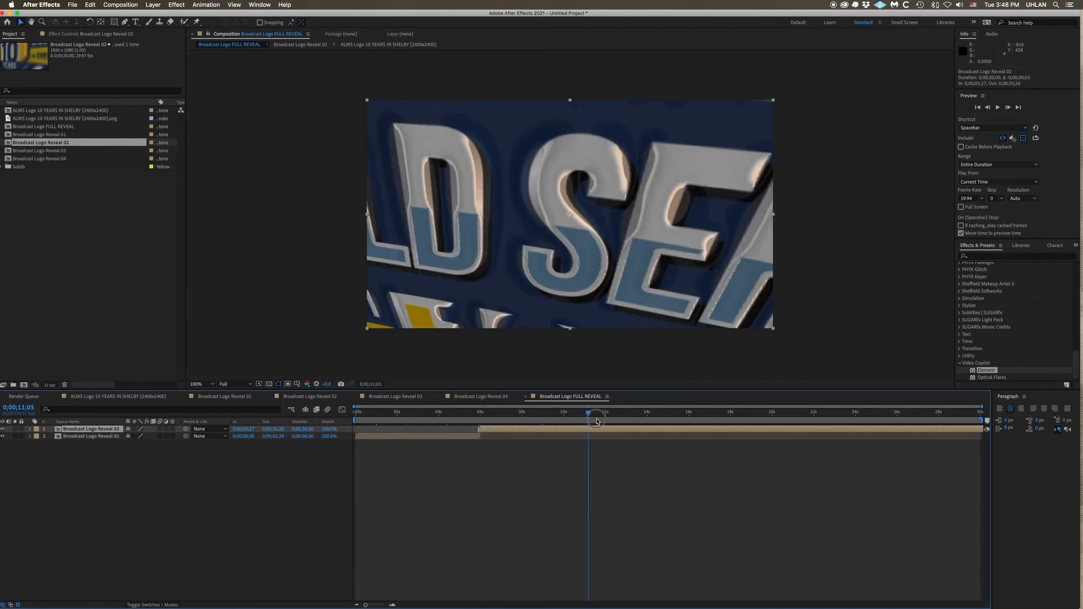
drag(597, 421, 641, 433)
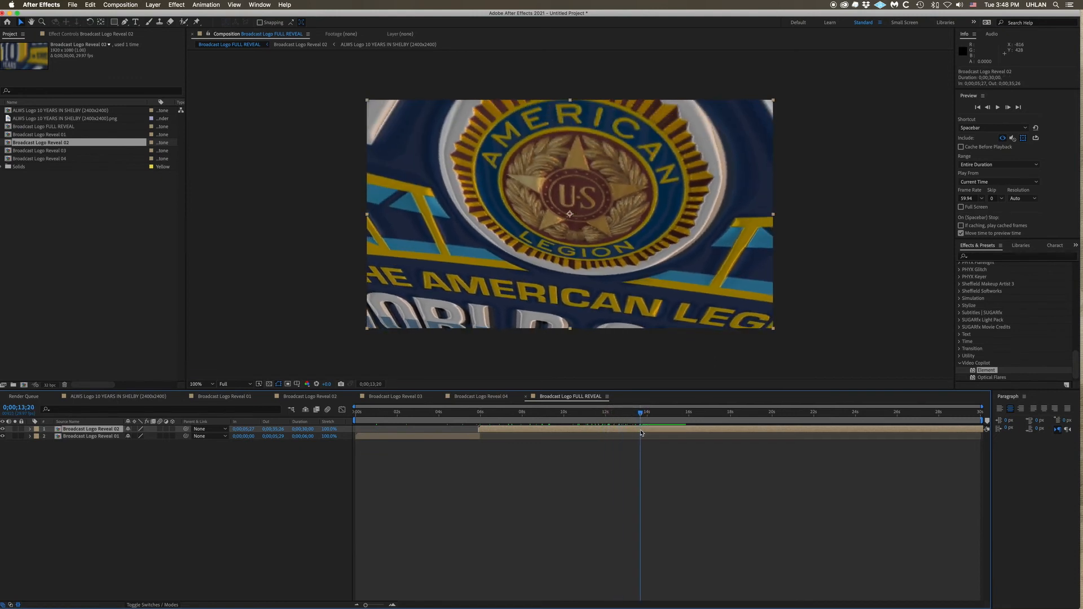
key(alt+bracketright)
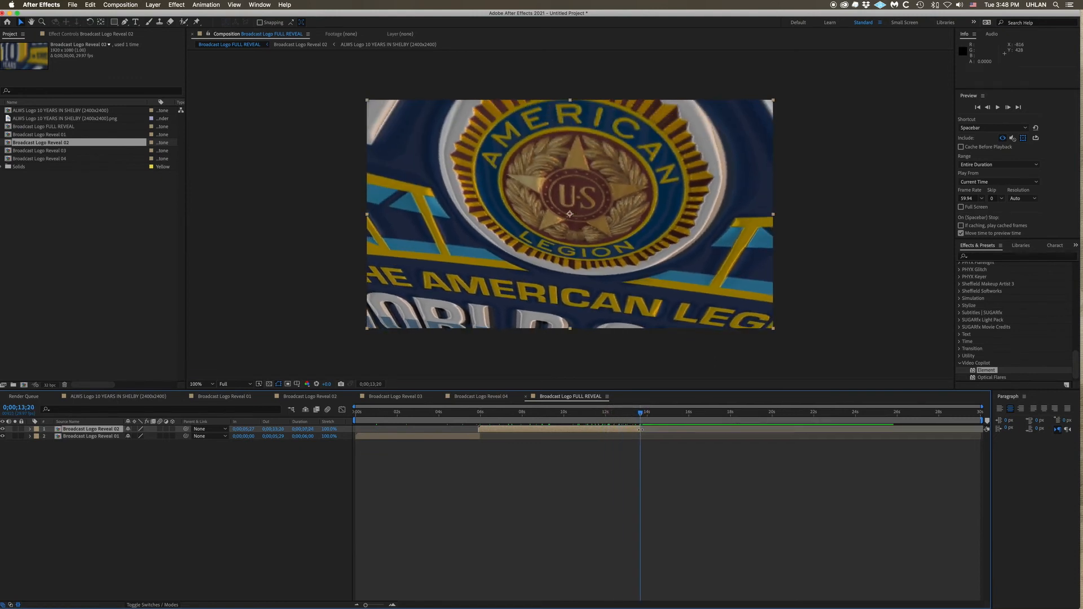
- Add Broadcast Logo Reveal 03 where Reveal 02 ends, adjust it to overlap slightly, and trim its end at 0;00;19;20
drag(57, 151, 642, 430)
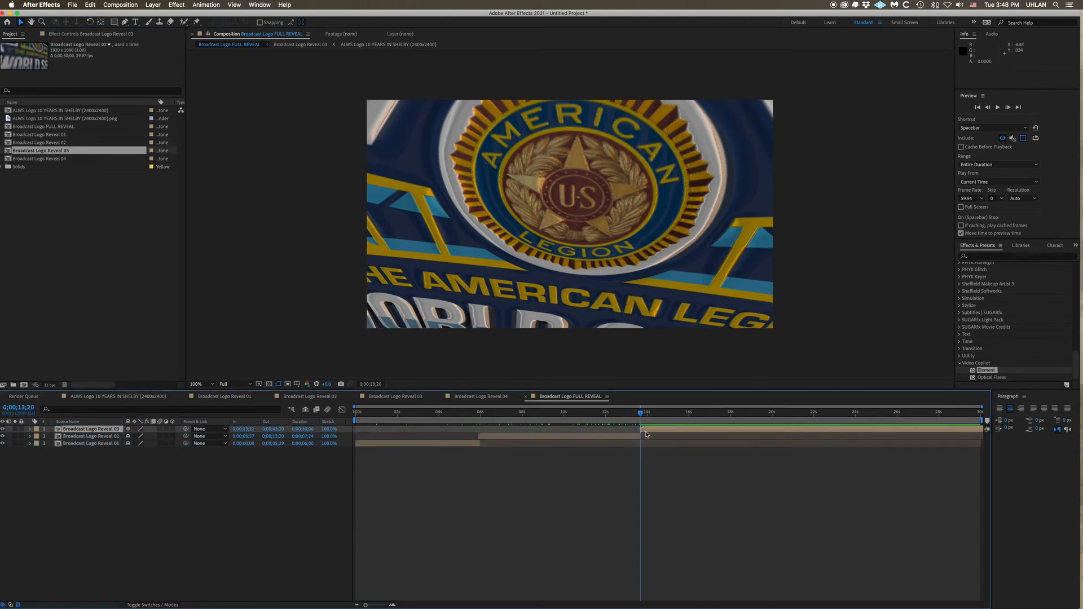
key(space)
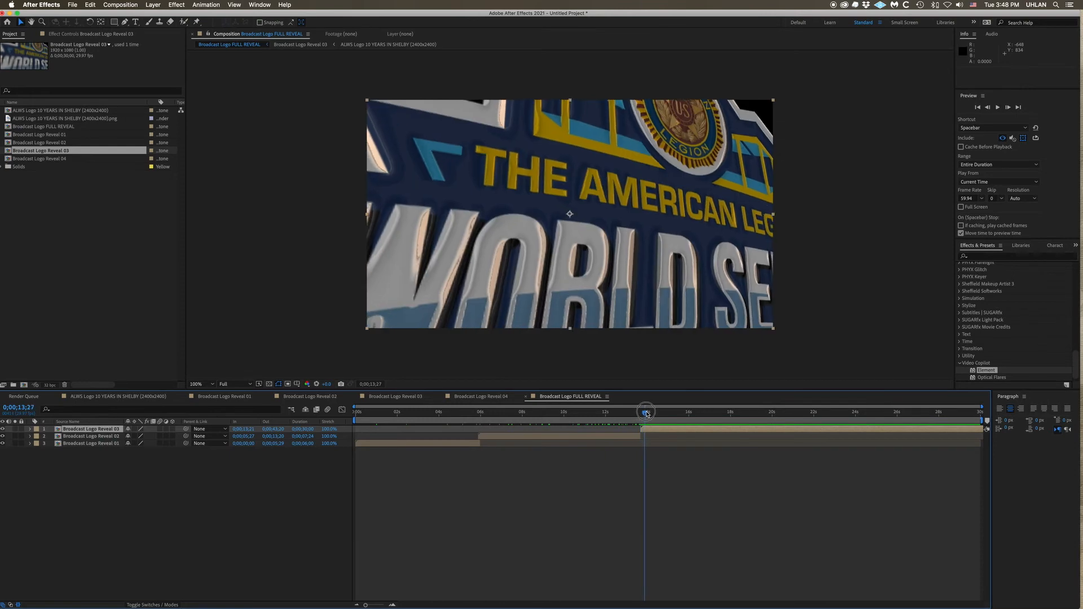
drag(667, 429, 651, 431)
drag(638, 415, 760, 432)
key(alt+bracketright)
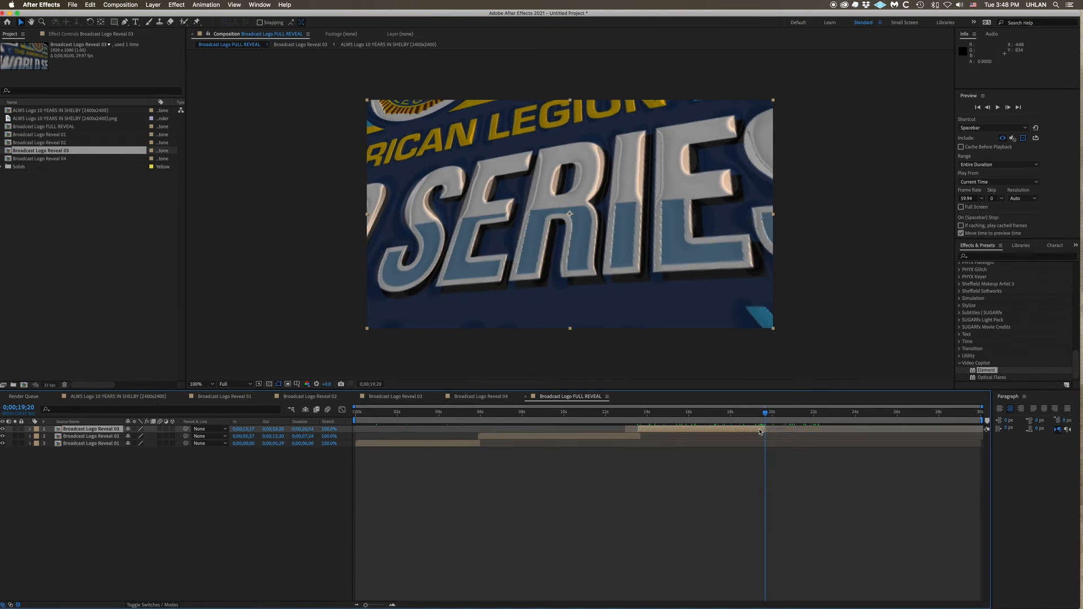
drag(62, 165, 766, 430)
key(super+z)
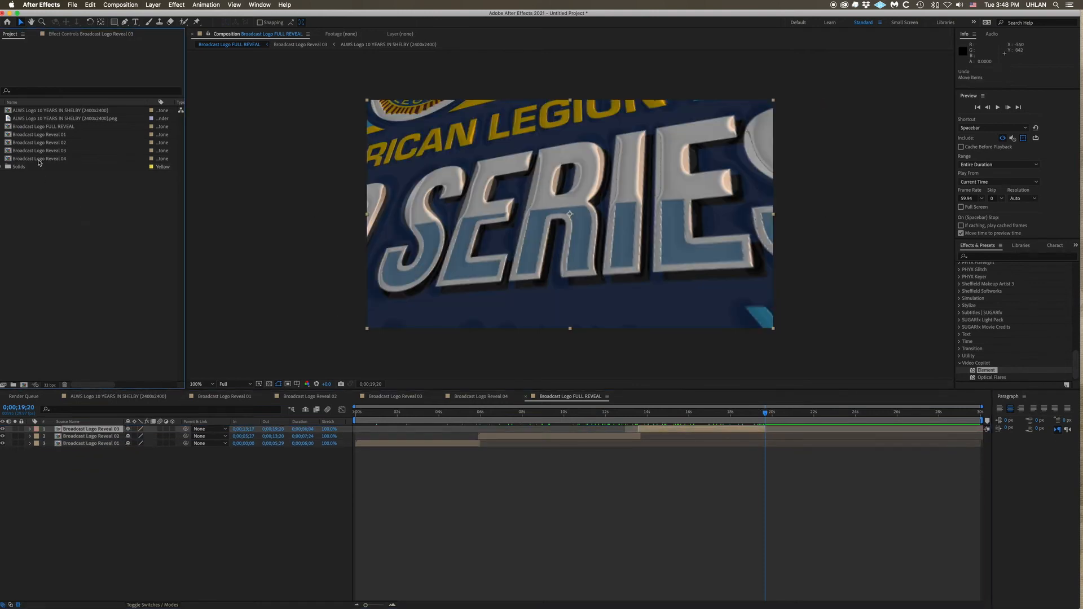
click(39, 160)
double_click(39, 160)
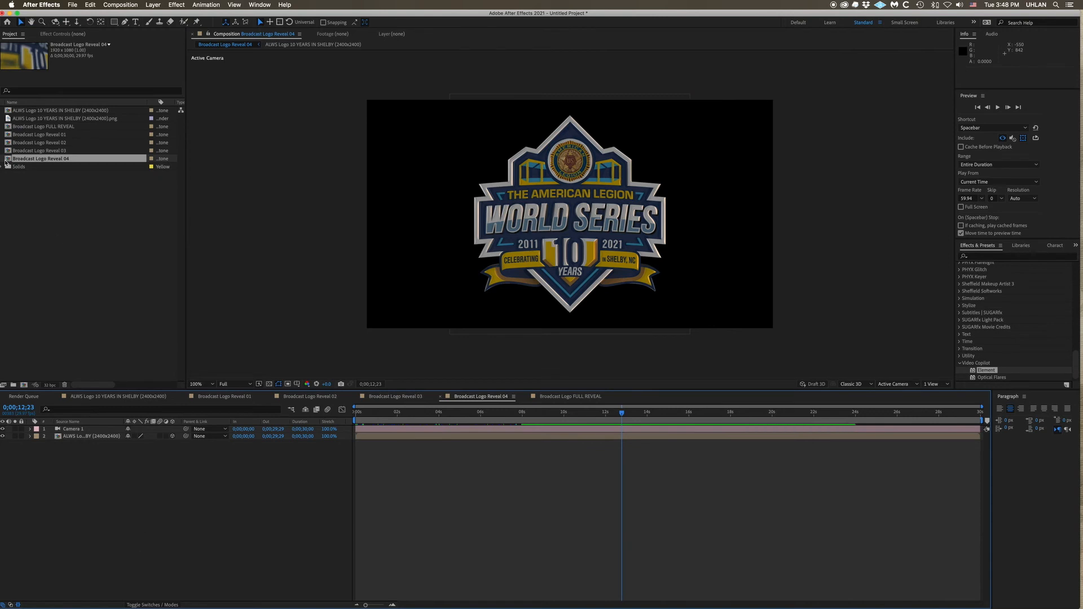
click(569, 397)
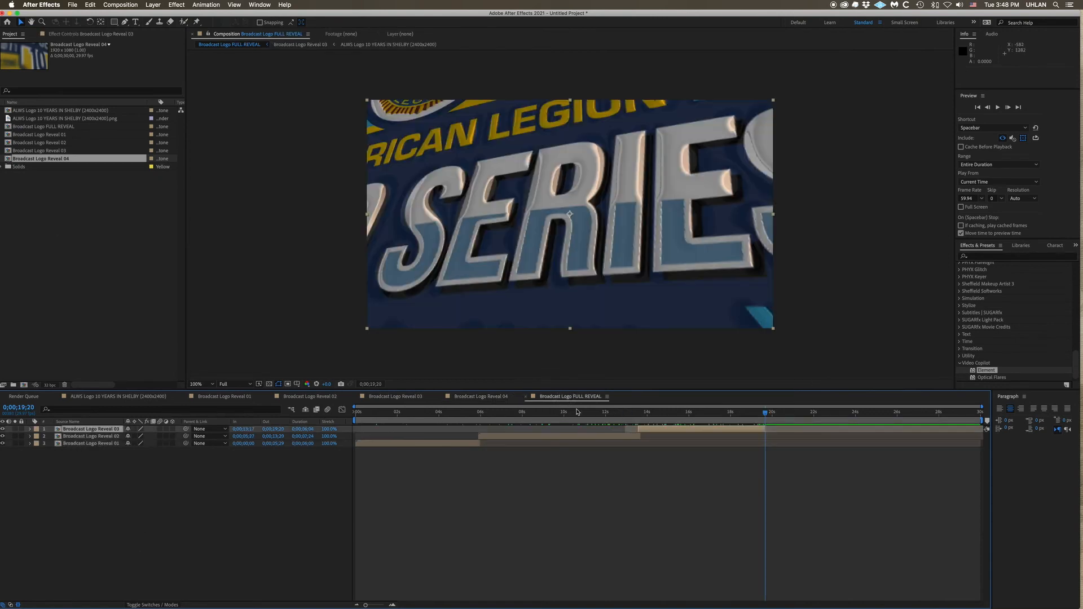
double_click(8, 160)
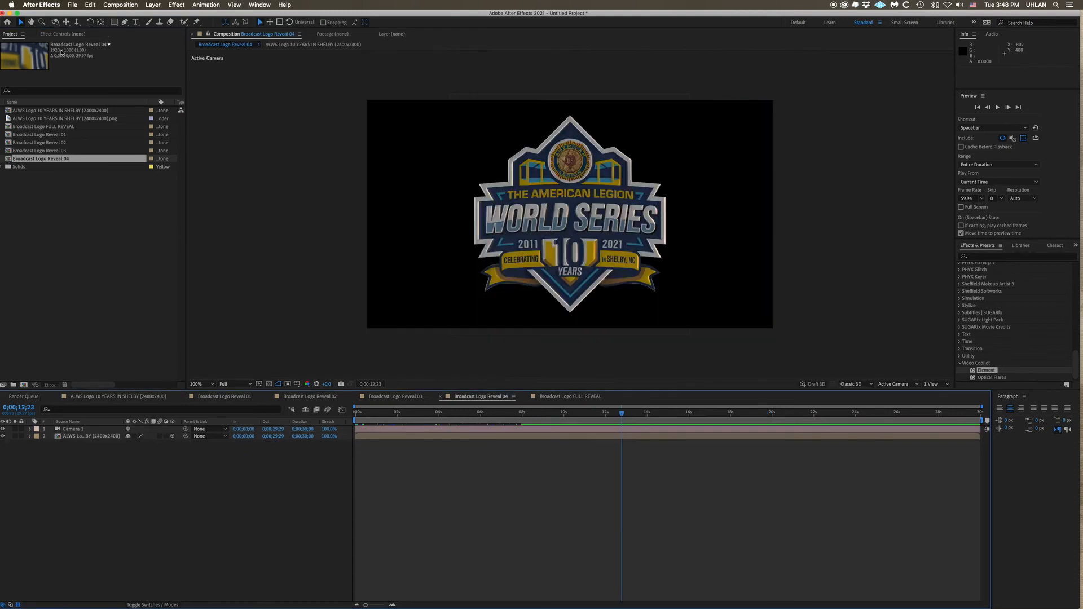
click(114, 5)
mouse_move(156, 4)
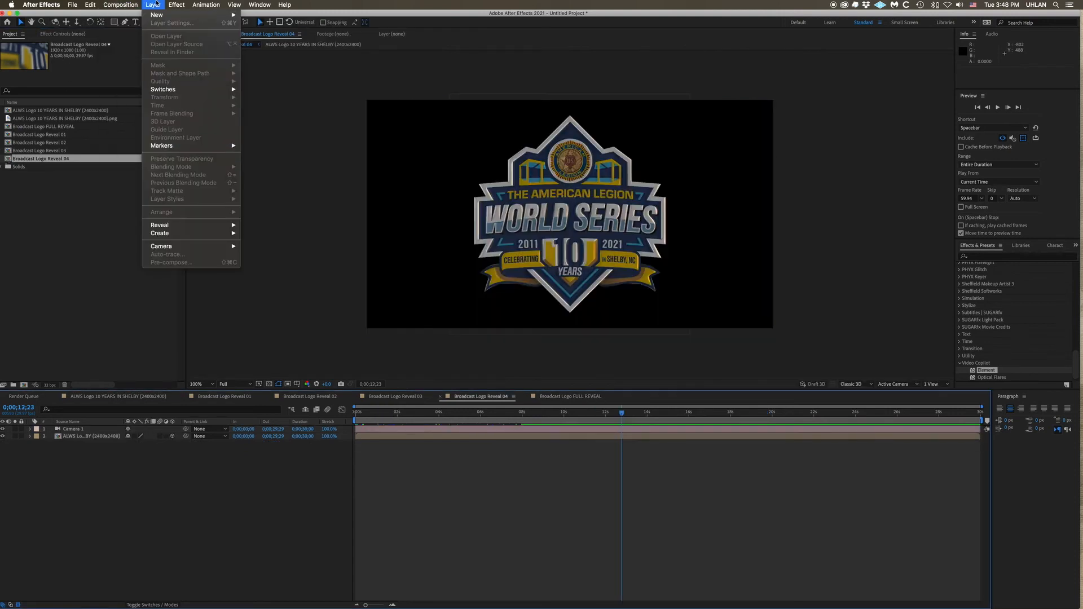
click(108, 244)
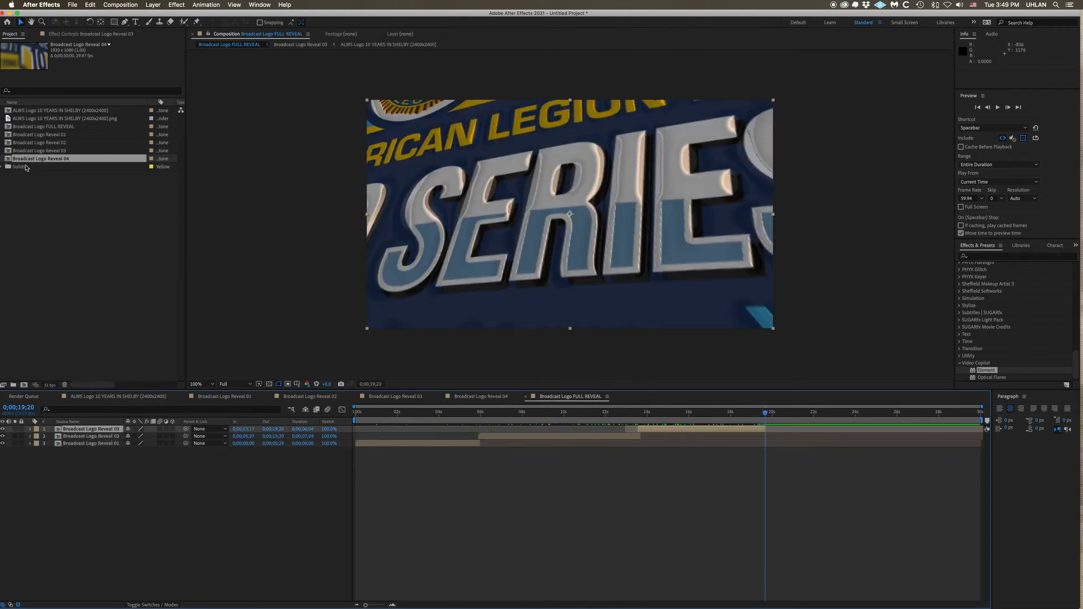
- Add Broadcast Logo Reveal 04 as the top layer where Reveal 03 ends, and go to the last frame
drag(12, 158, 173, 303)
drag(41, 160, 980, 412)
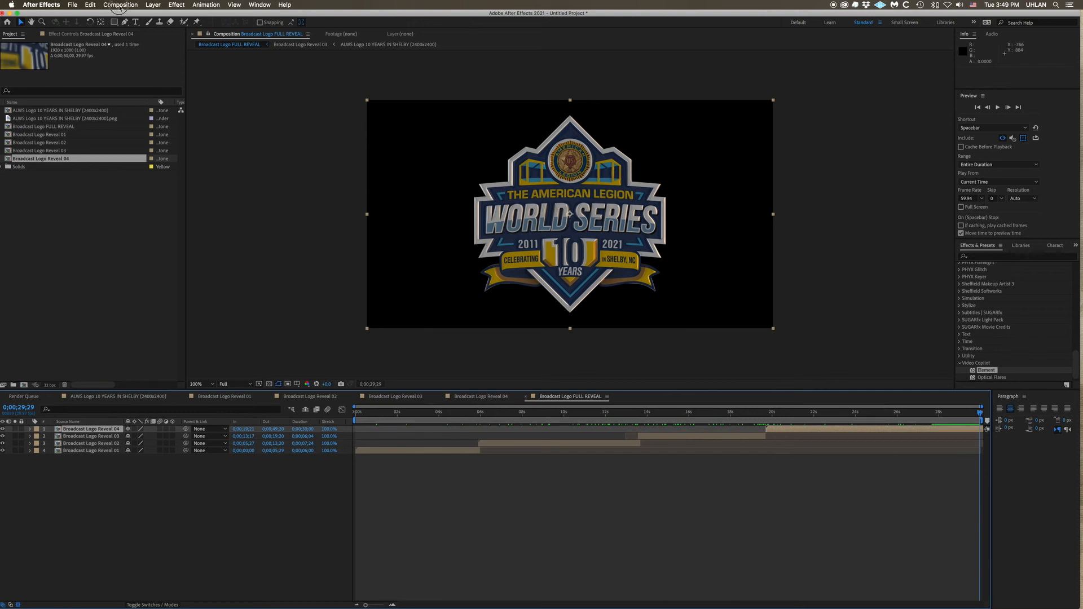
click(120, 5)
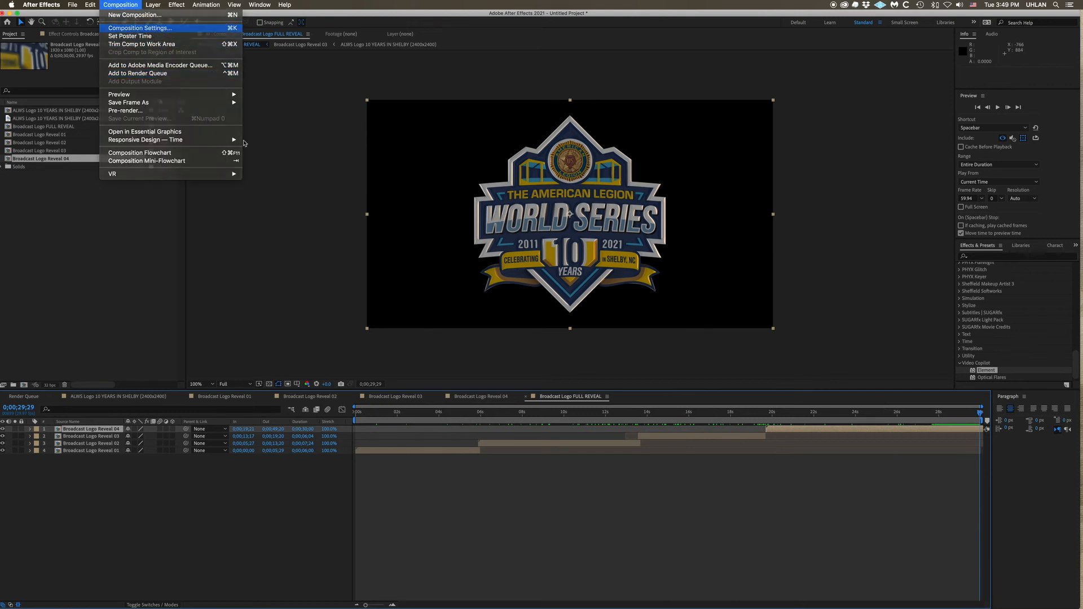
click(148, 28)
click(347, 439)
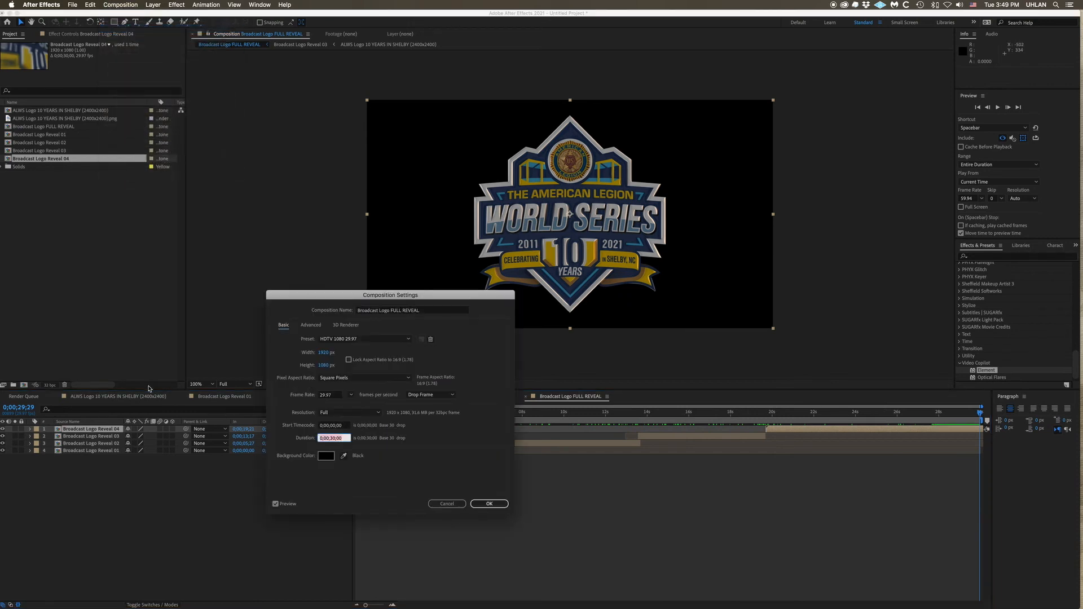
text(110)
key(Return)
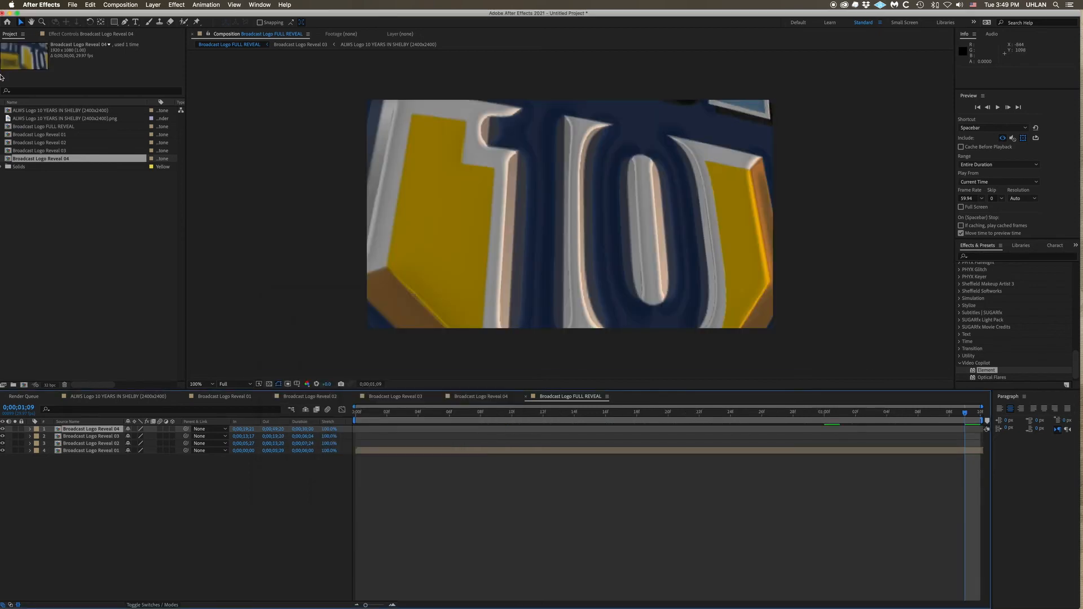
key(super+z)
- Set the duration of the Broadcast Logo FULL REVEAL composition to 49;20
click(121, 5)
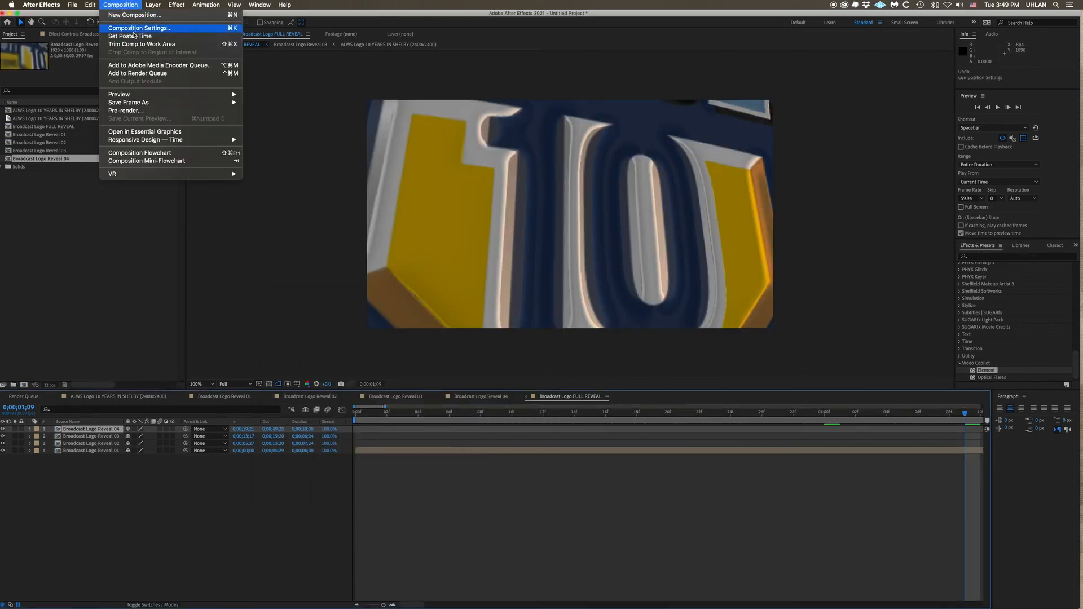
click(135, 29)
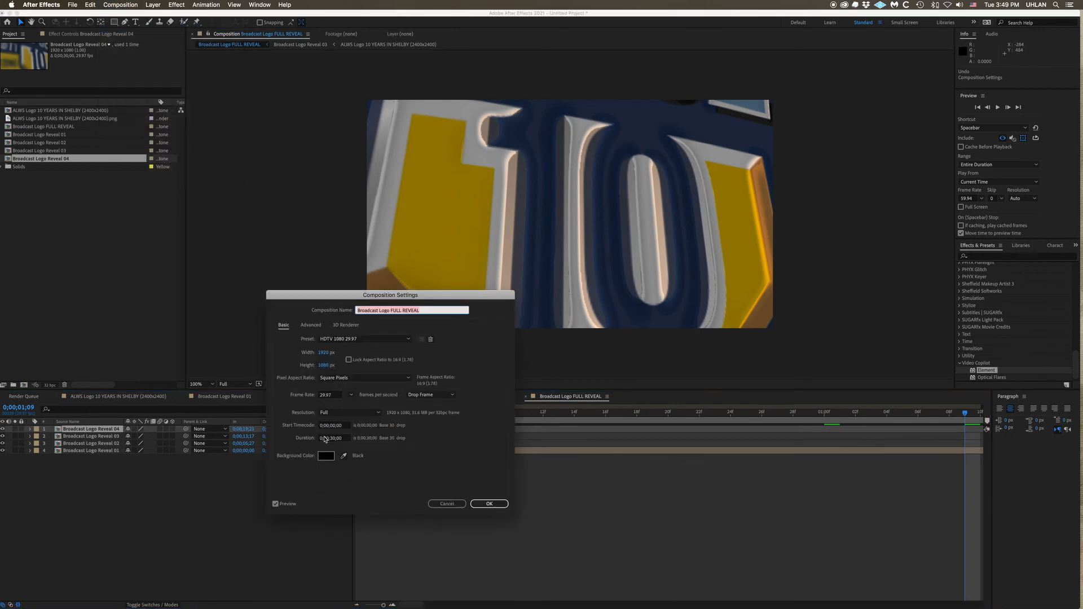
click(330, 438)
text(4)
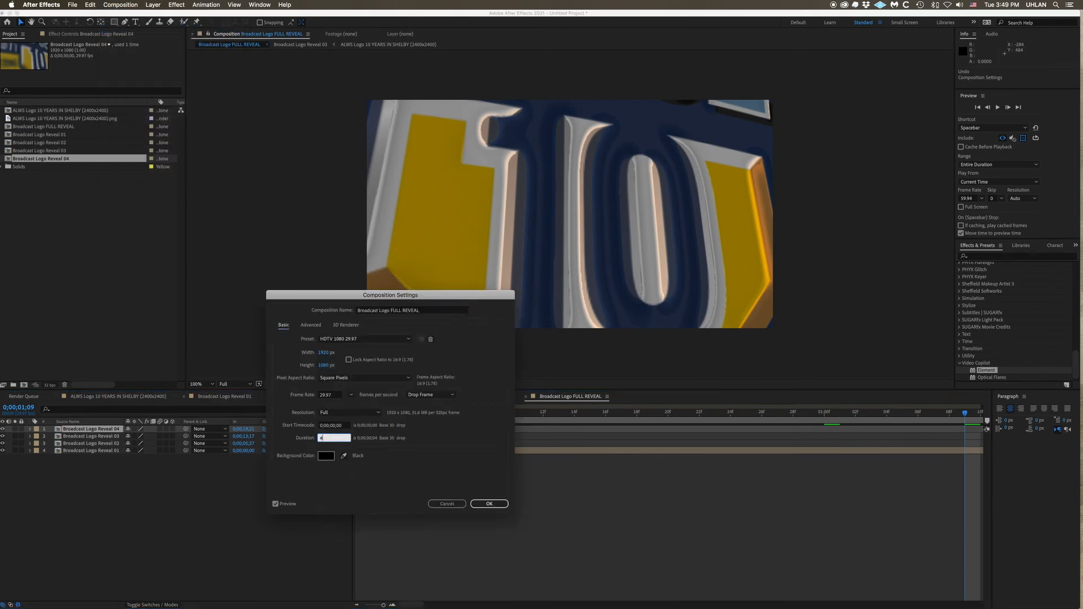
text(9;20)
key(Return)
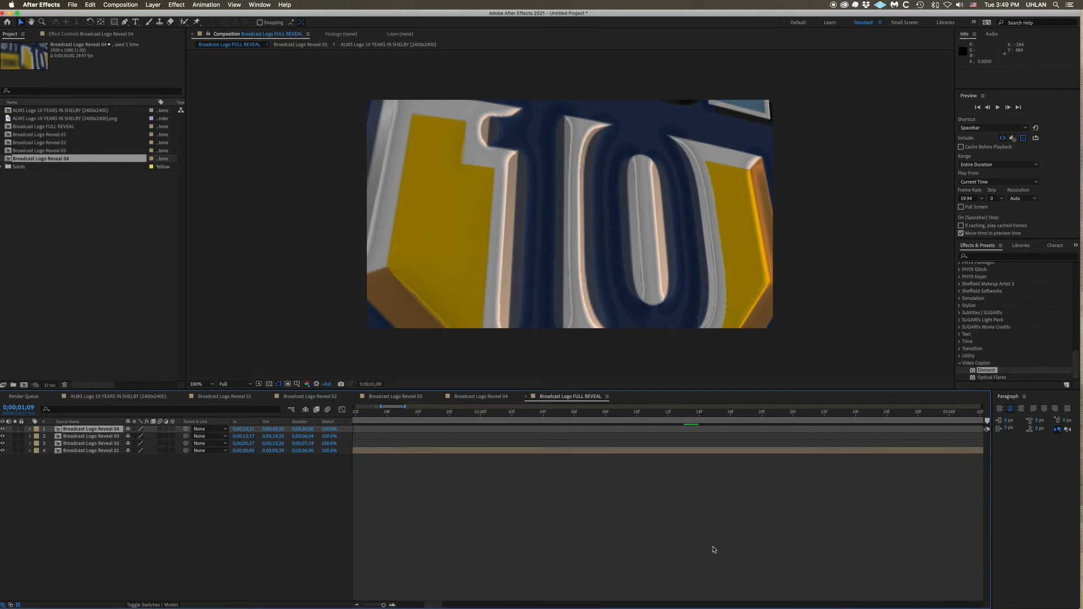
- Go to 0;00;29;27 in the Broadcast Logo FULL REVEAL composition and shorten the work area to end at about 0;00;29;23
key(=)
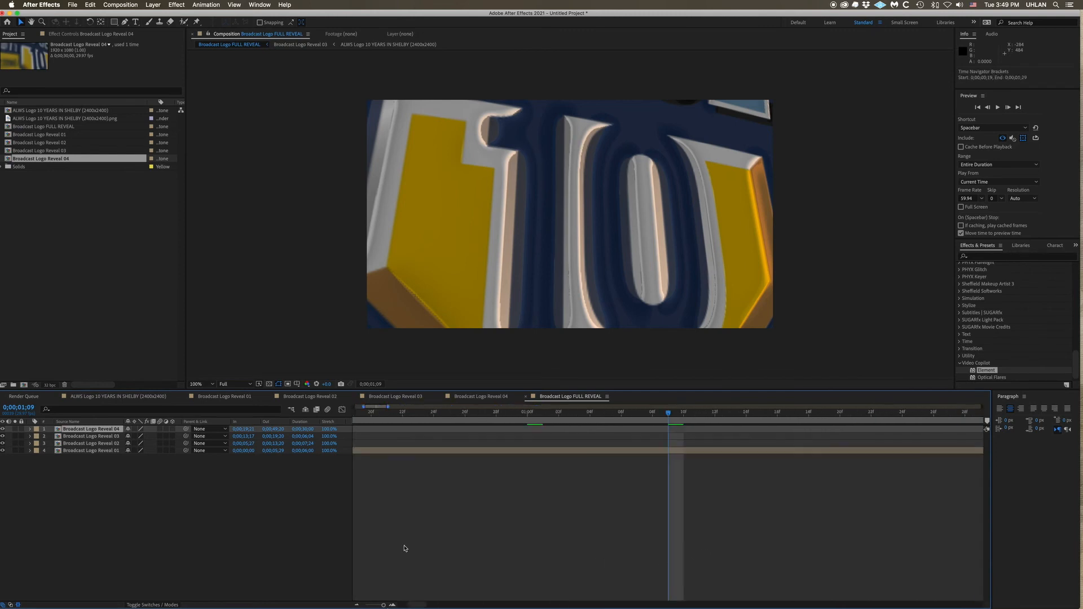
key(;)
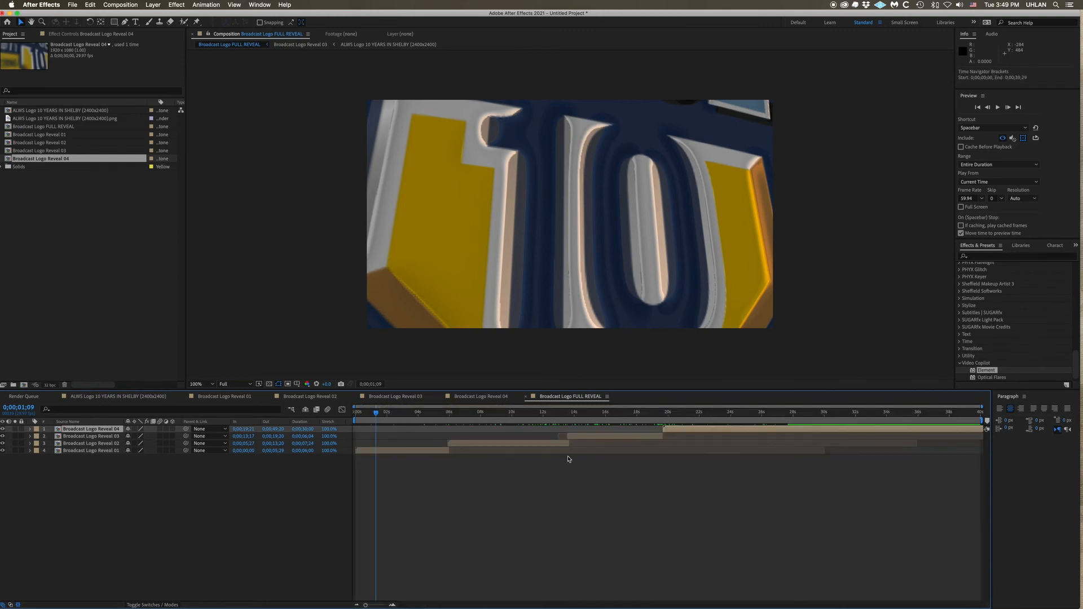
click(649, 415)
drag(660, 416, 774, 421)
key(space)
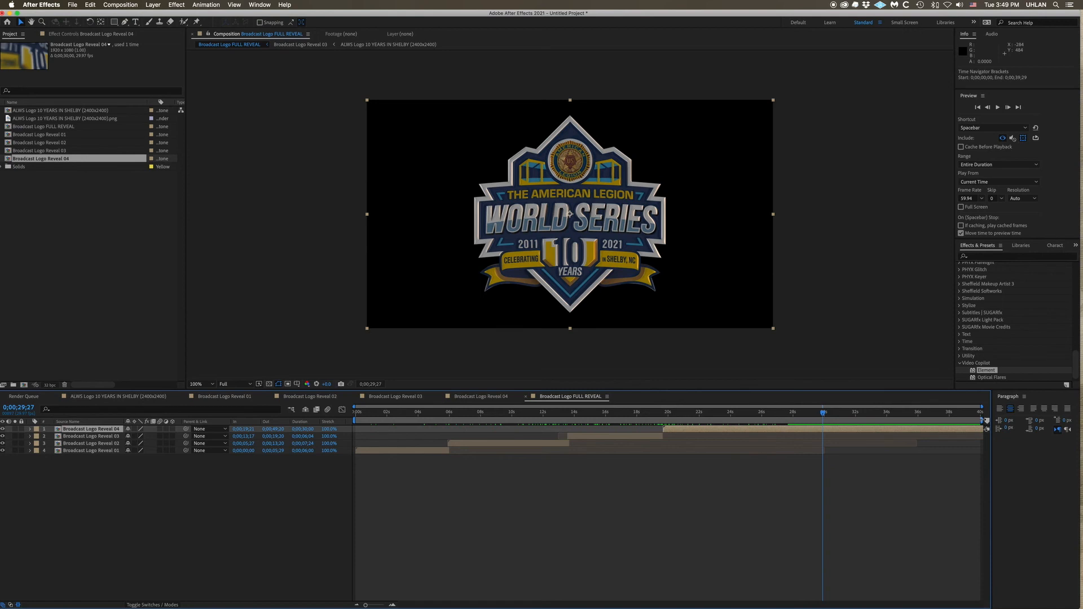
drag(983, 421, 823, 421)
click(120, 5)
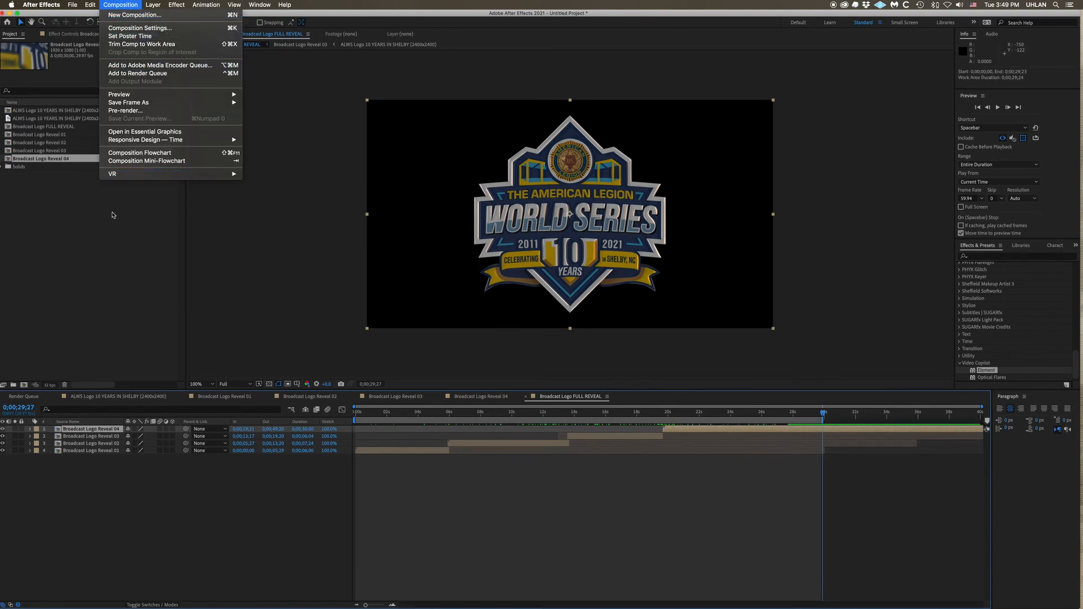
click(113, 215)
- Save the project as "tutorial 3d.aep" in the Tutorial folder inside the logos folder
click(73, 4)
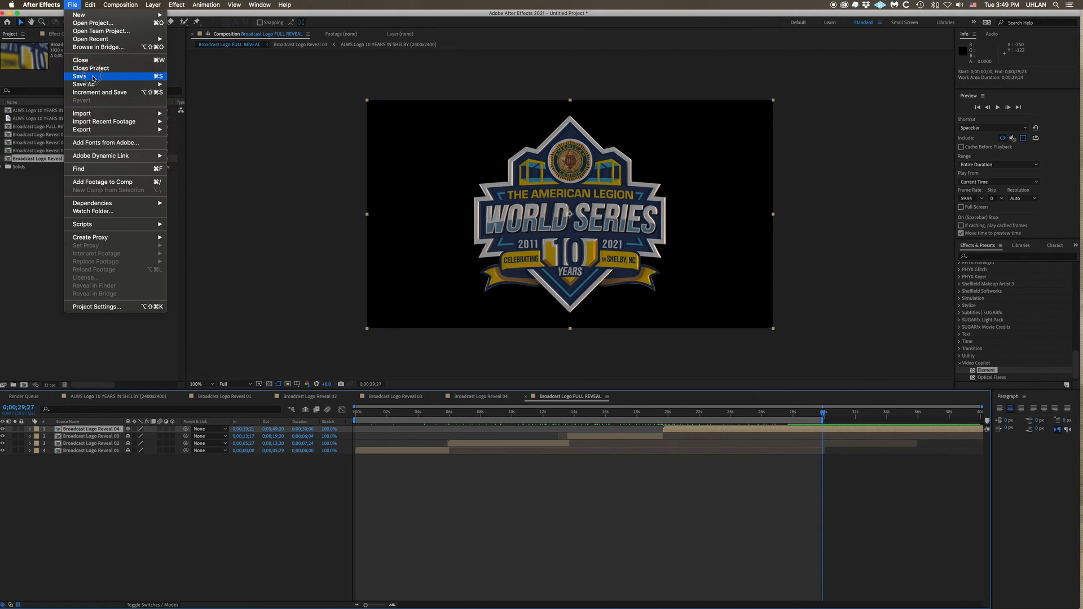
click(90, 79)
click(124, 6)
click(406, 108)
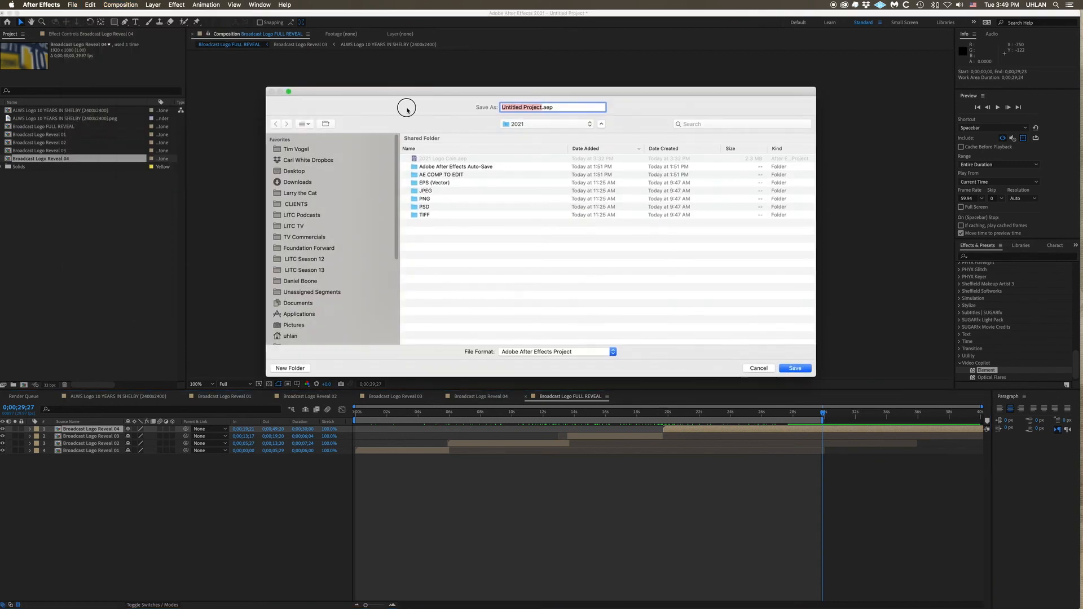
click(522, 126)
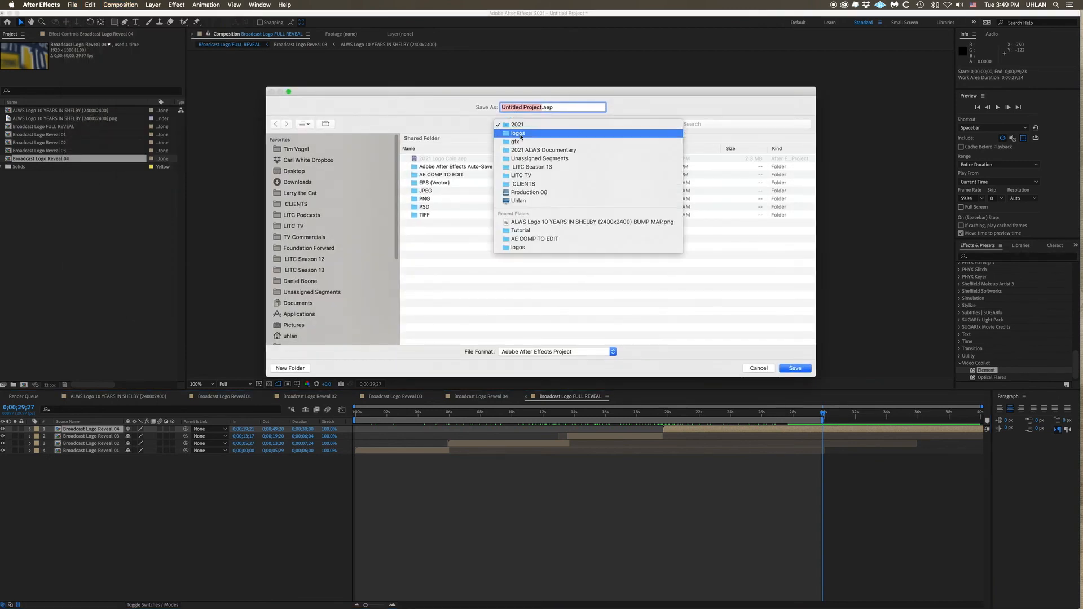
click(518, 134)
double_click(428, 158)
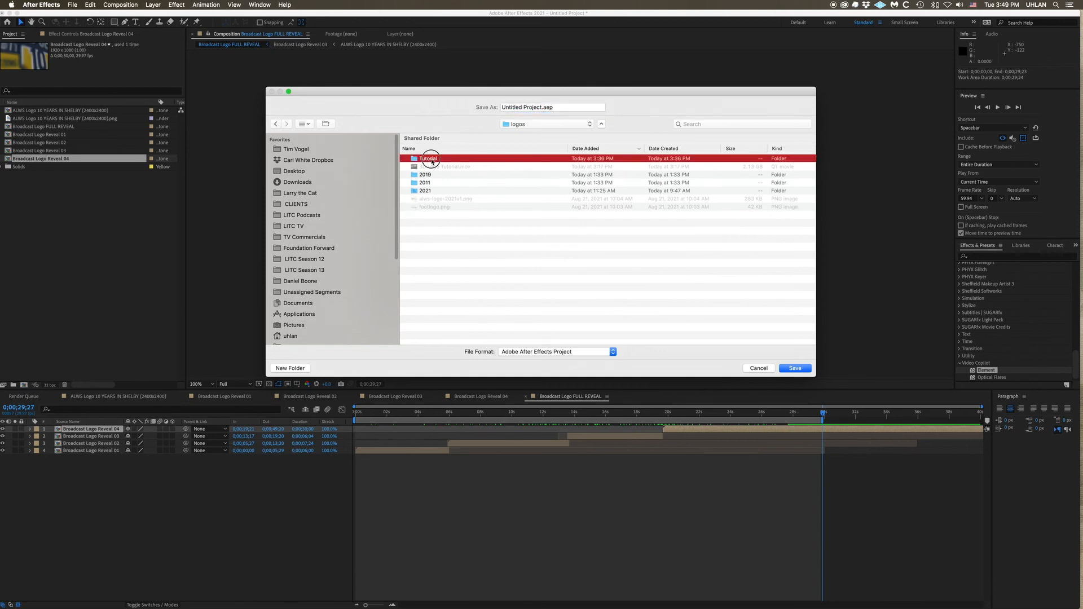
click(541, 105)
text(tutoorial 3d)
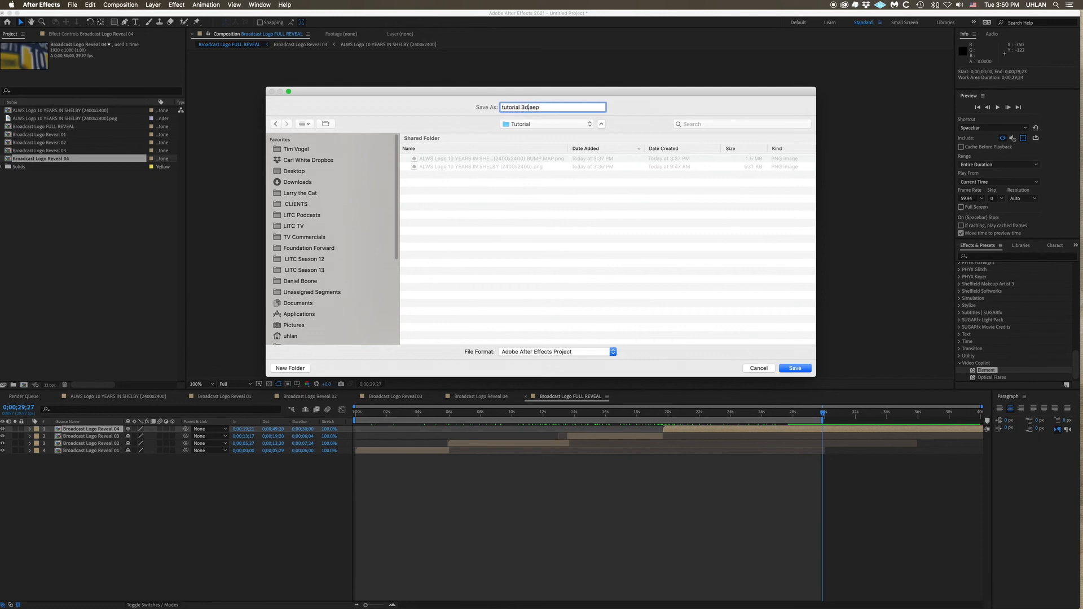
key(Return)
- Add the Broadcast Logo FULL REVEAL composition to the render queue with the Lossless with Alpha output module
click(121, 5)
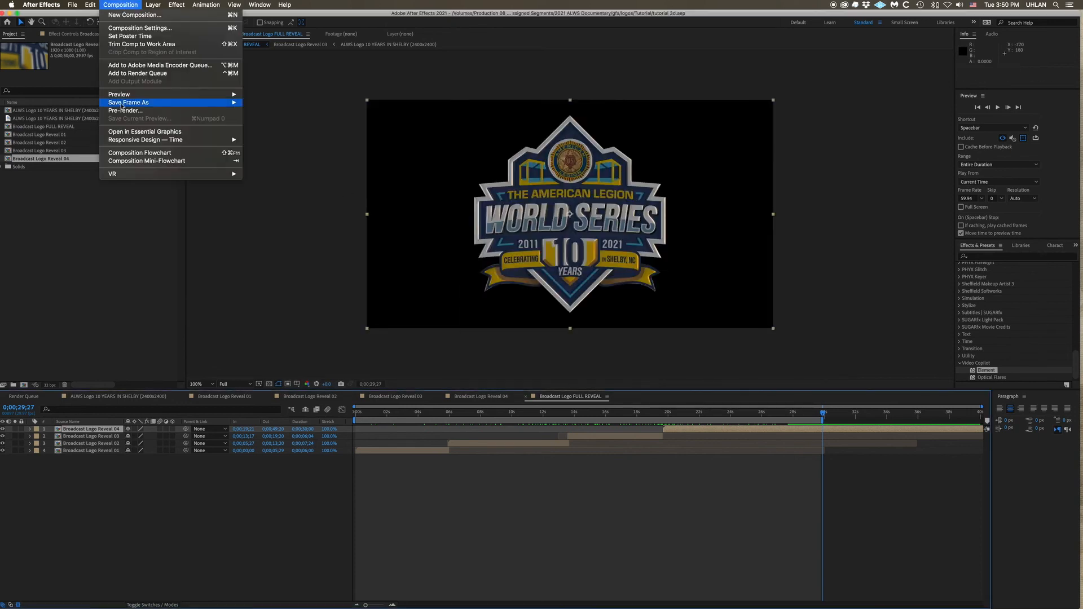
click(135, 74)
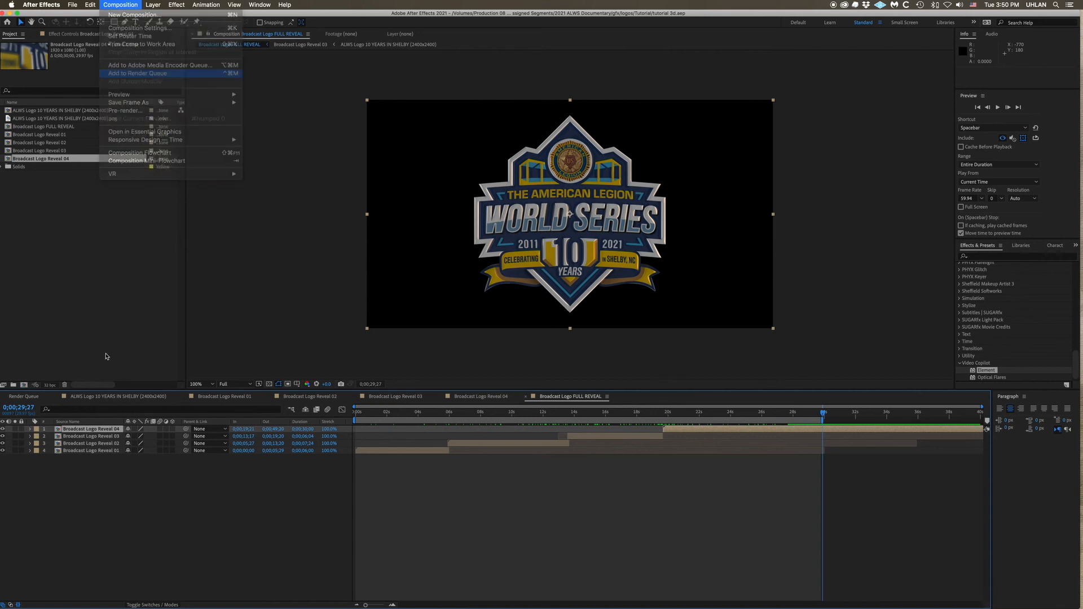
click(53, 454)
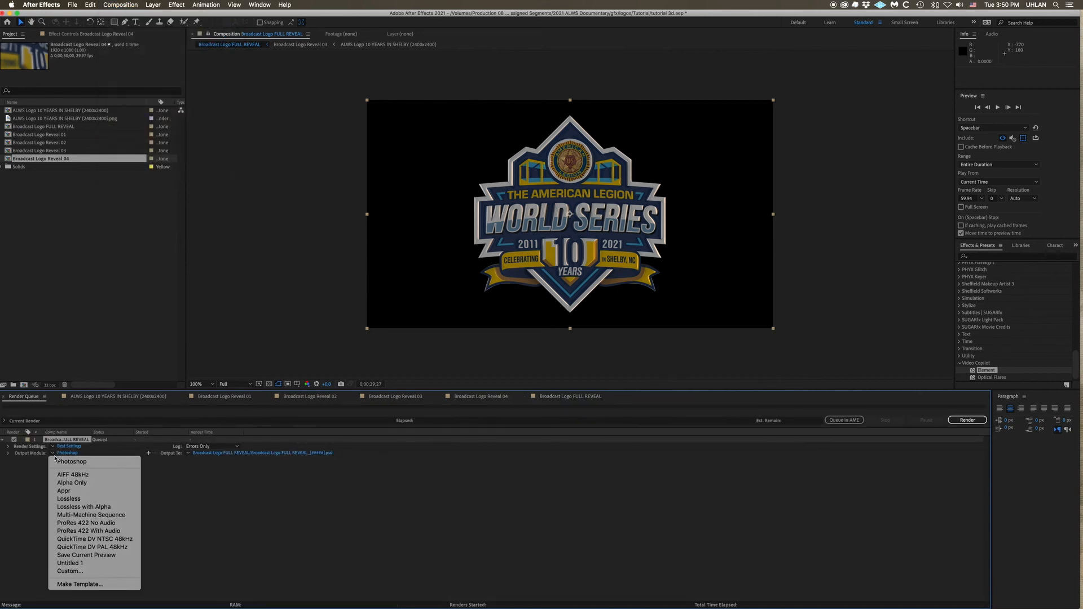
click(85, 507)
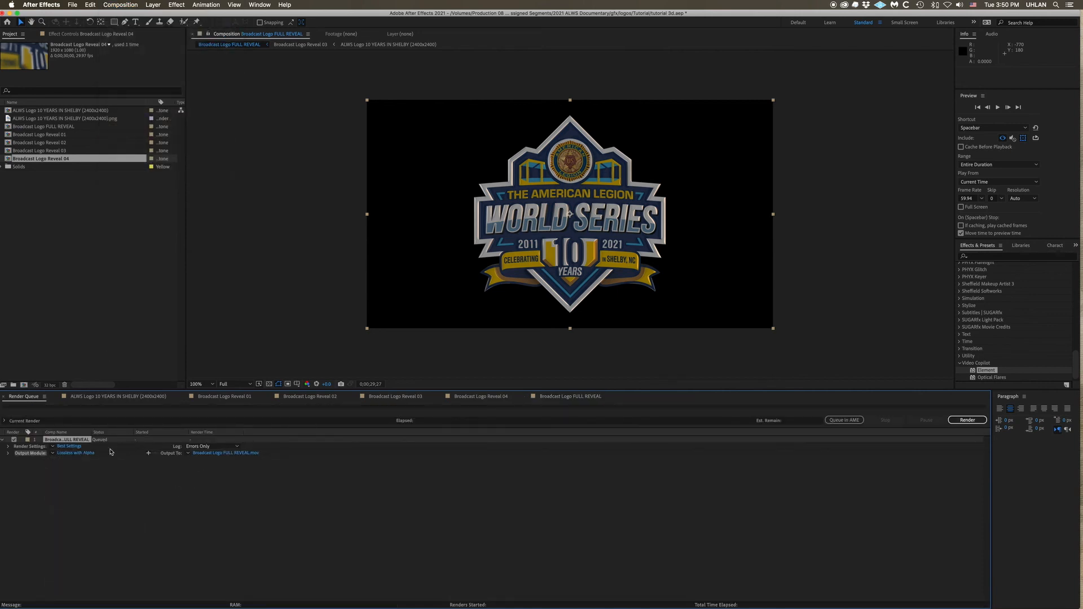
- Turn audio output off and set the QuickTime video codec to Apple ProRes 4444 for the queued render
click(75, 453)
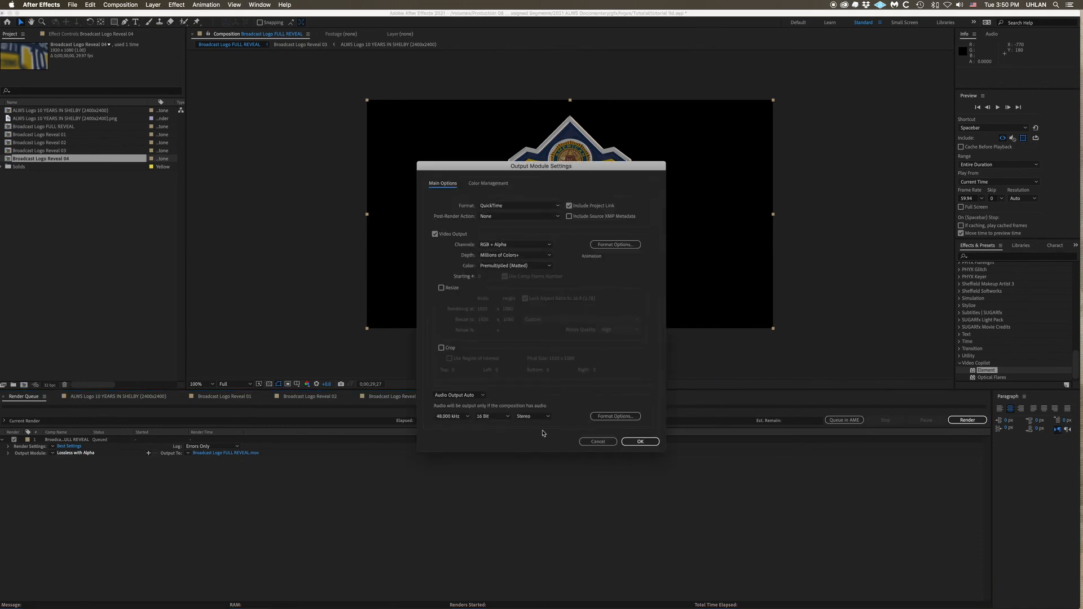
click(475, 396)
click(458, 422)
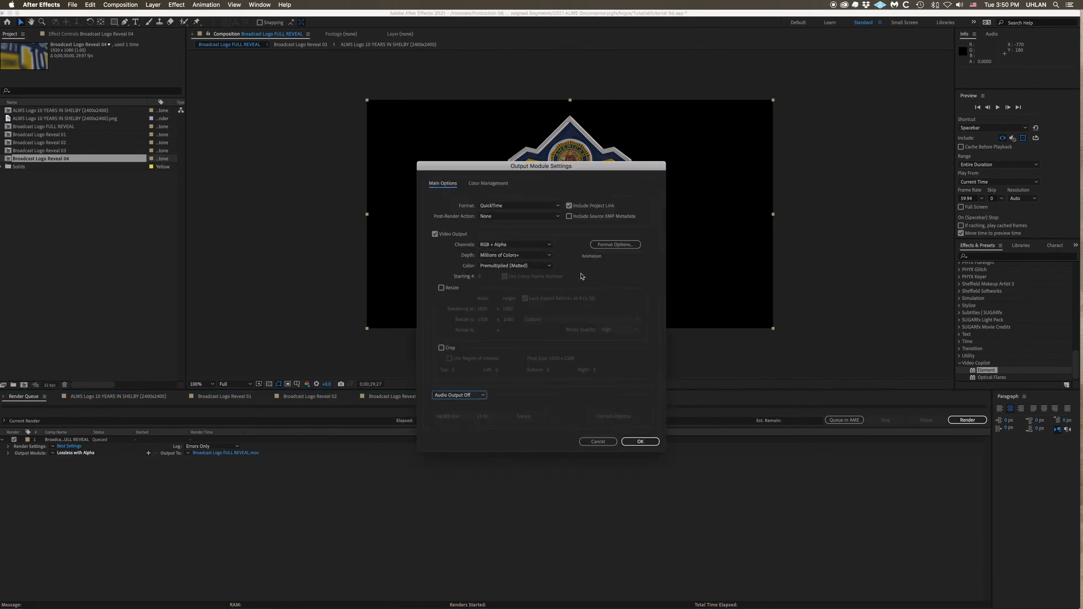
click(620, 246)
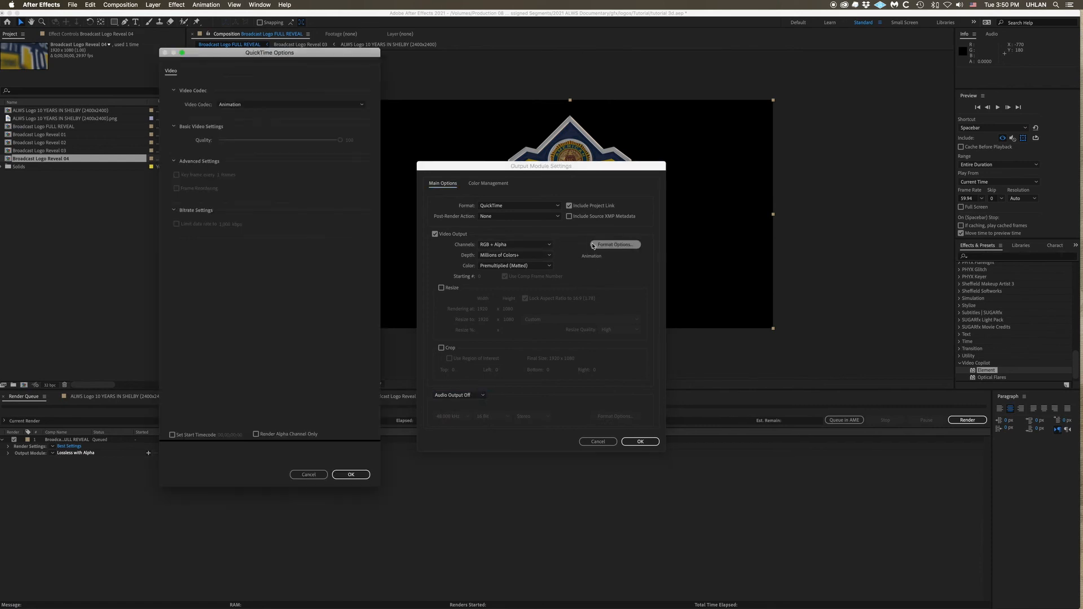
click(287, 105)
click(260, 162)
click(344, 475)
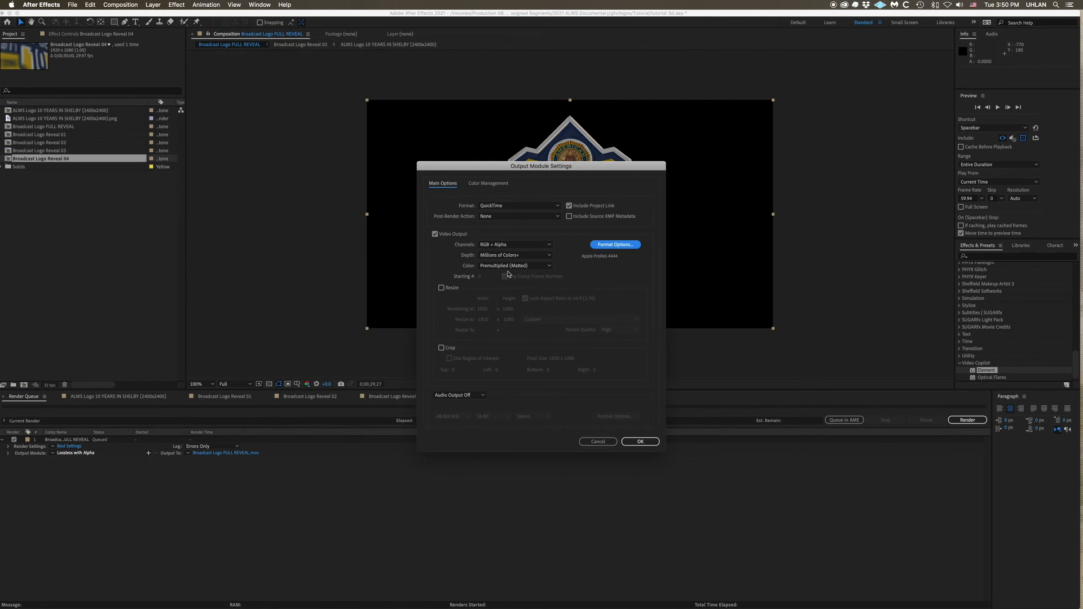
click(656, 441)
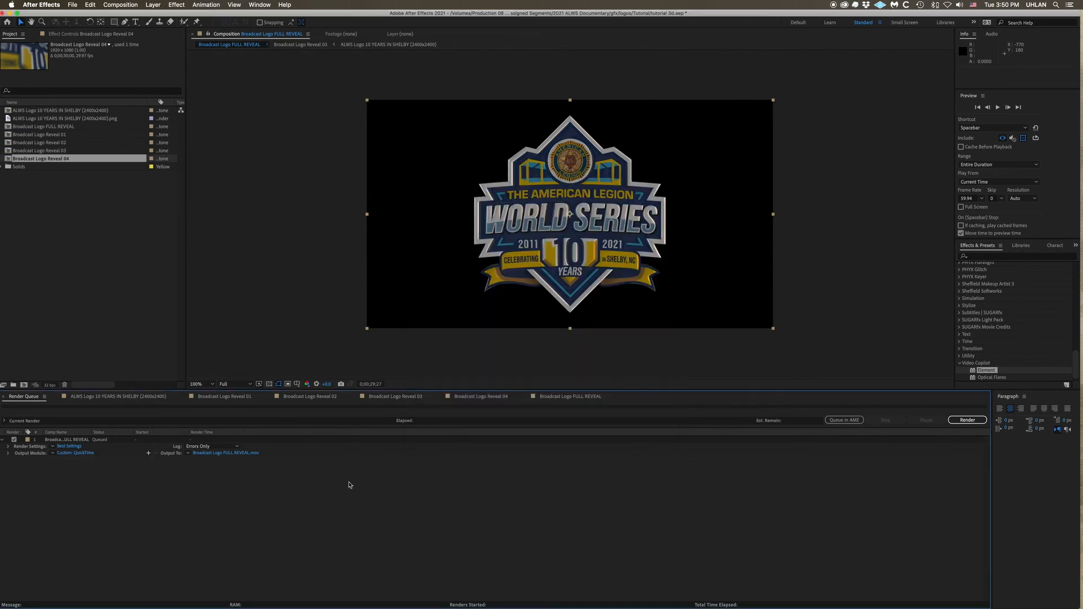
- Set the output to "Broadcast Logo FULL REVEAL.mov" in the Tutorial folder and render it
click(225, 453)
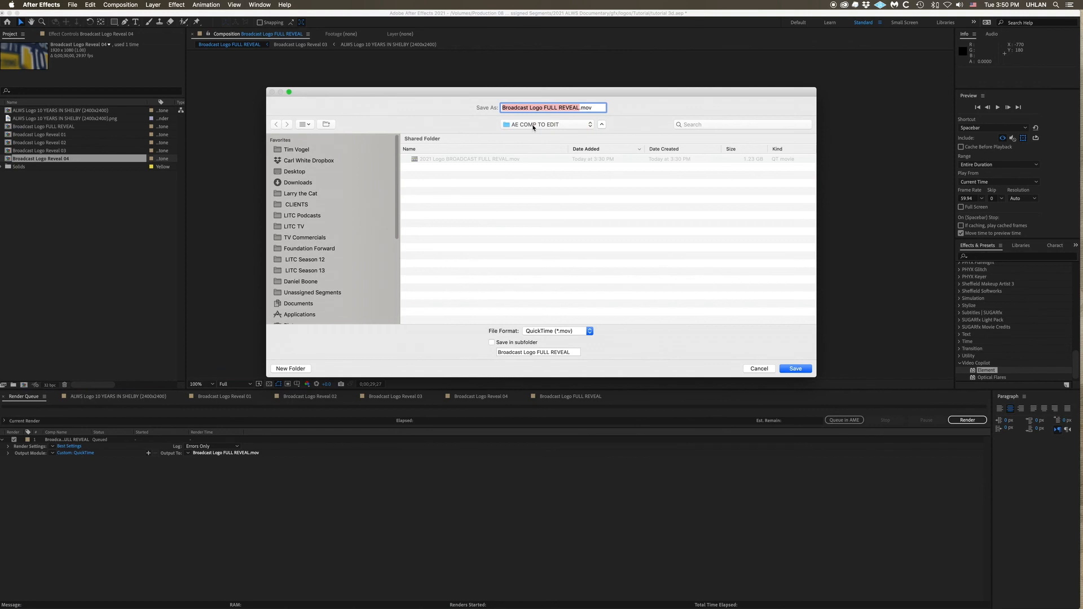
click(533, 125)
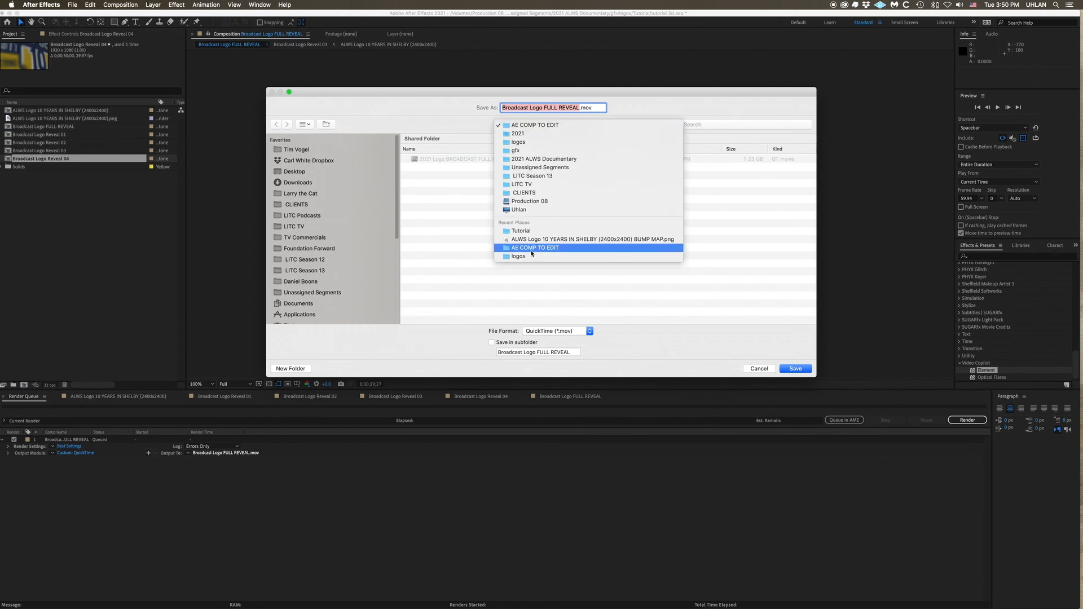
click(529, 232)
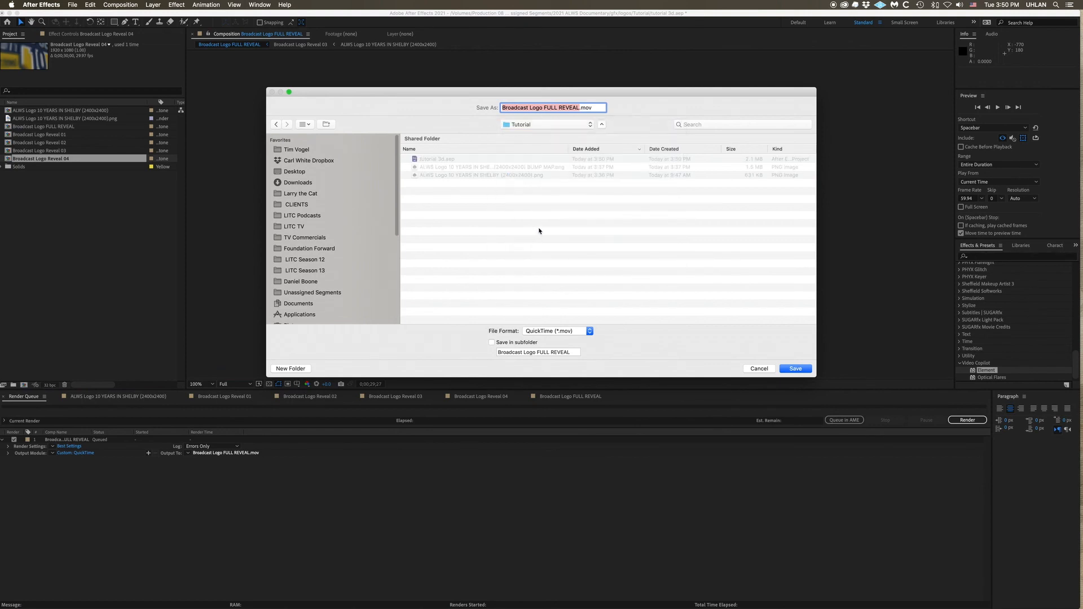
click(795, 368)
click(967, 421)
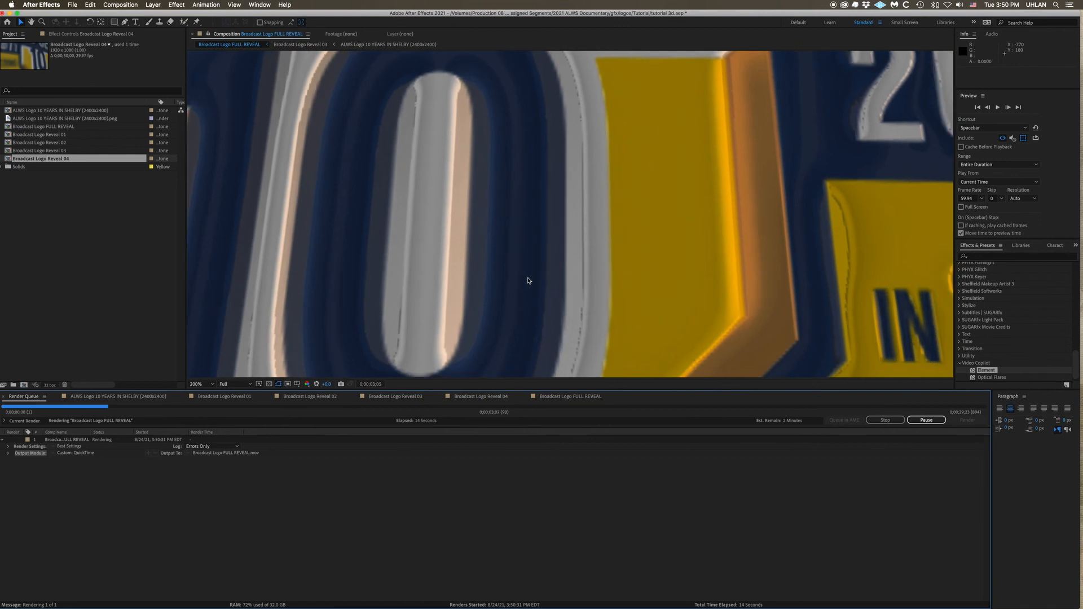
scroll(528, 281, down, 1)
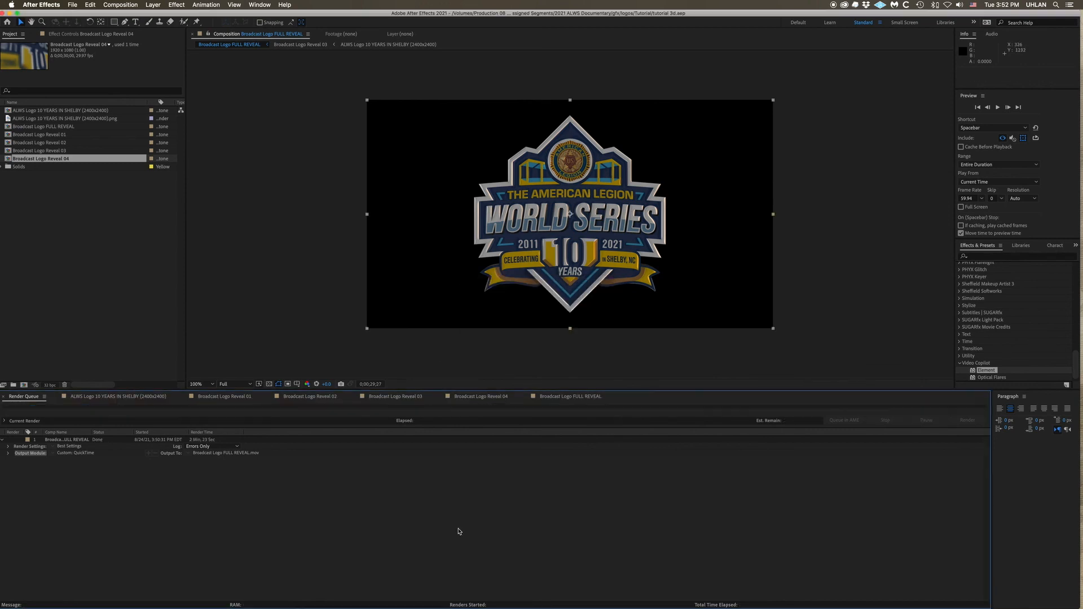
- Switch to Finder and preview Broadcast Logo FULL REVEAL.mov in the Tutorial folder, skipping ahead to the full-logo shot
key(super+Tab)
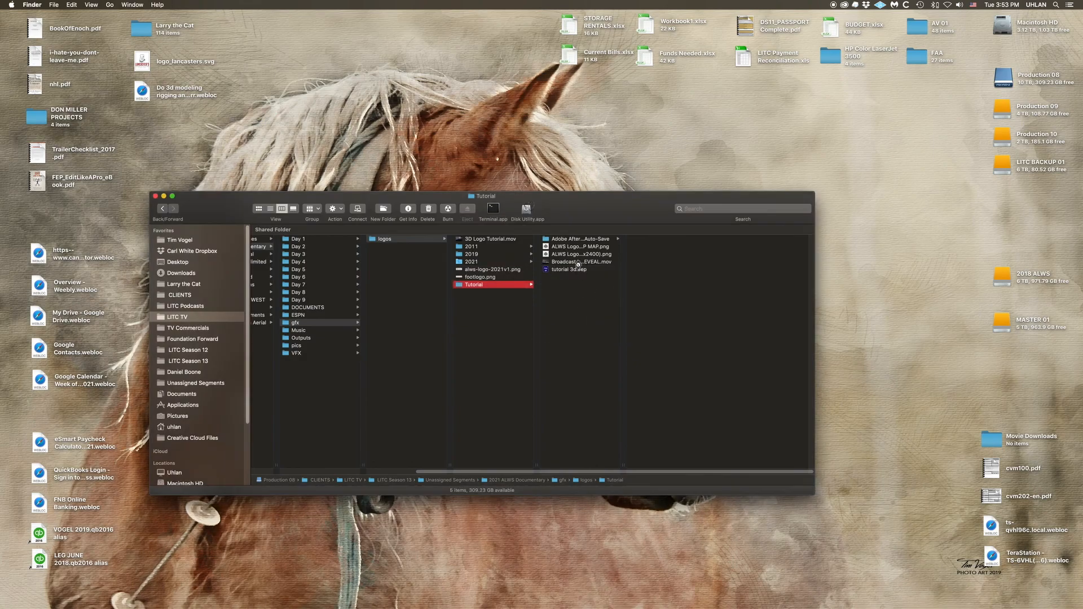
click(582, 261)
key(space)
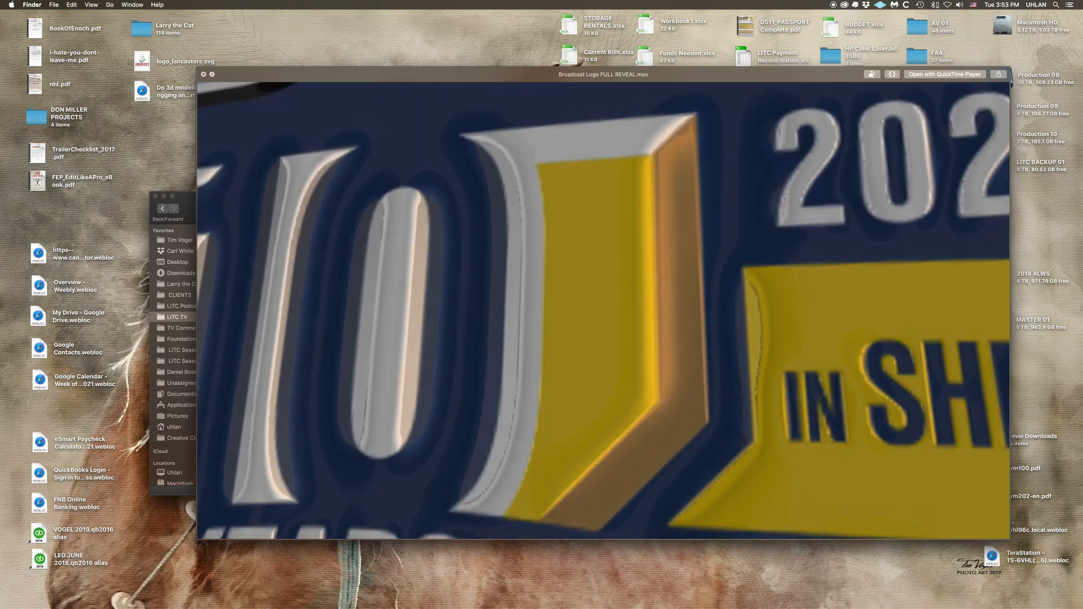
click(481, 531)
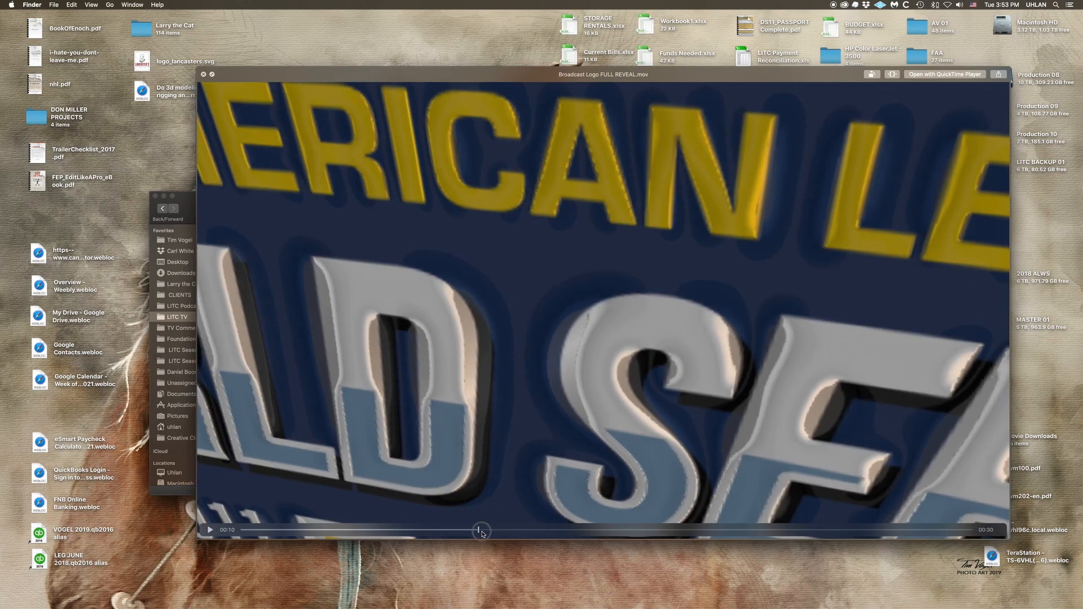
drag(481, 531, 793, 532)
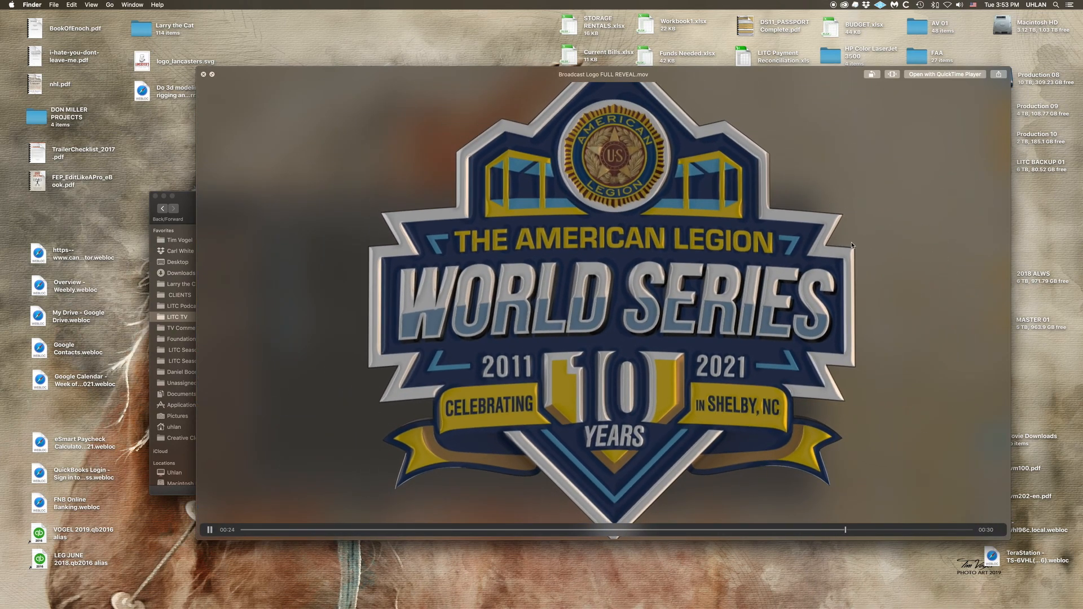
key(space)
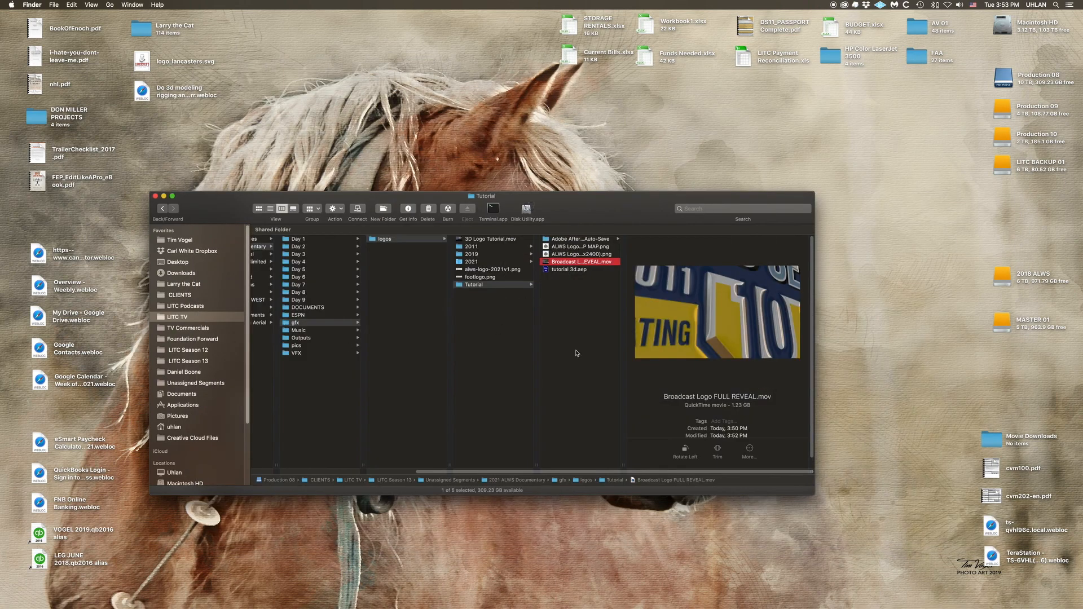